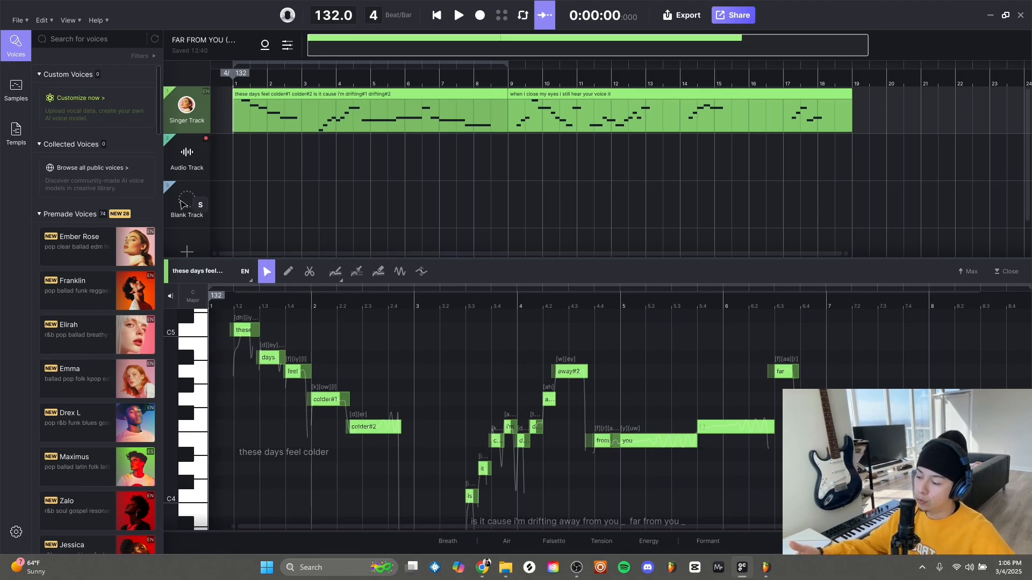
# Step: Play back the finished FAR FROM YOU vocal project and switch from FL Studio to ACE Studio
pyautogui.press('space')
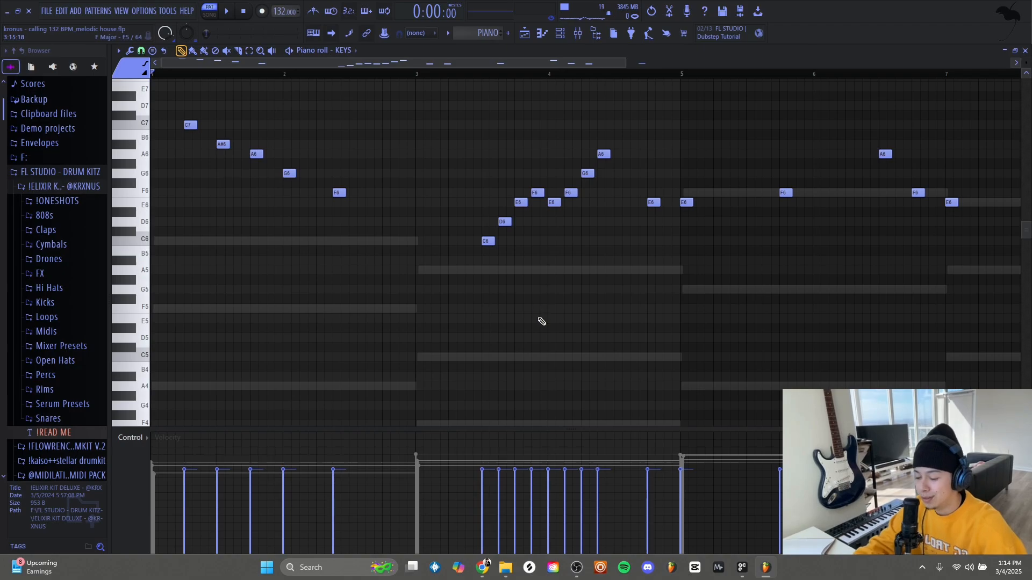
pyautogui.click(742, 569)
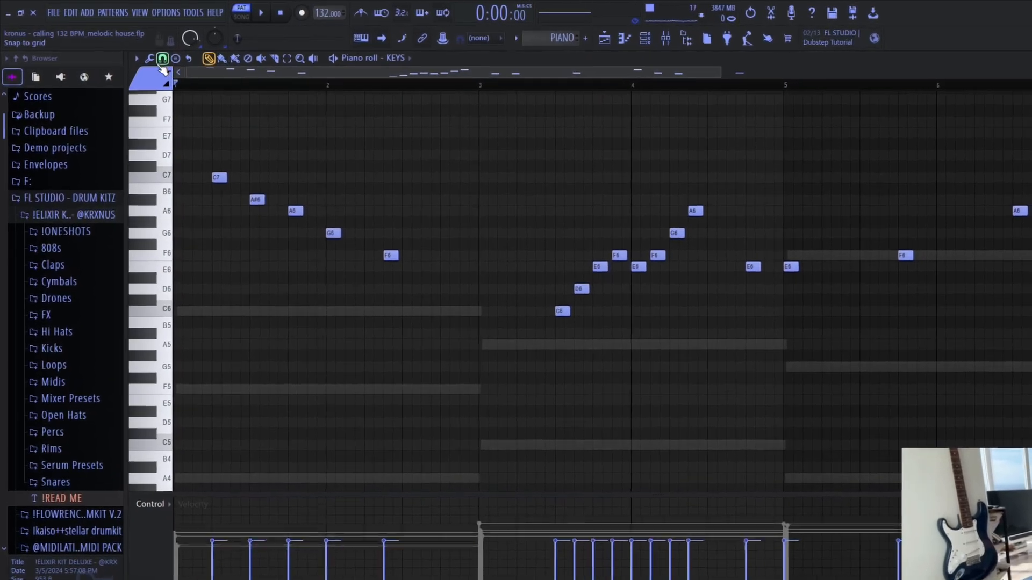
# Step: Show the file options for the KEYS piano roll
pyautogui.click(144, 62)
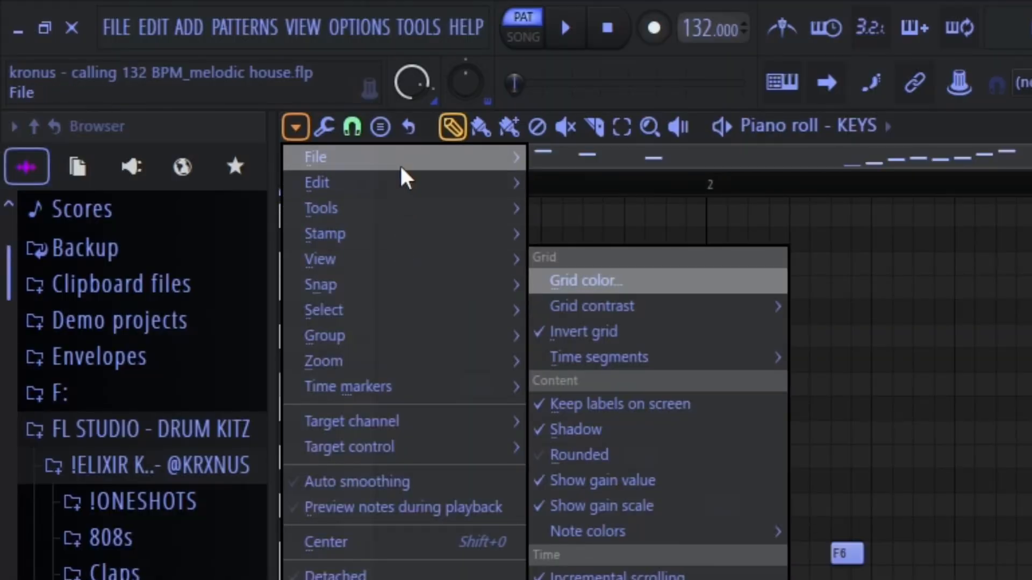
pyautogui.moveTo(193, 79)
pyautogui.click(595, 268)
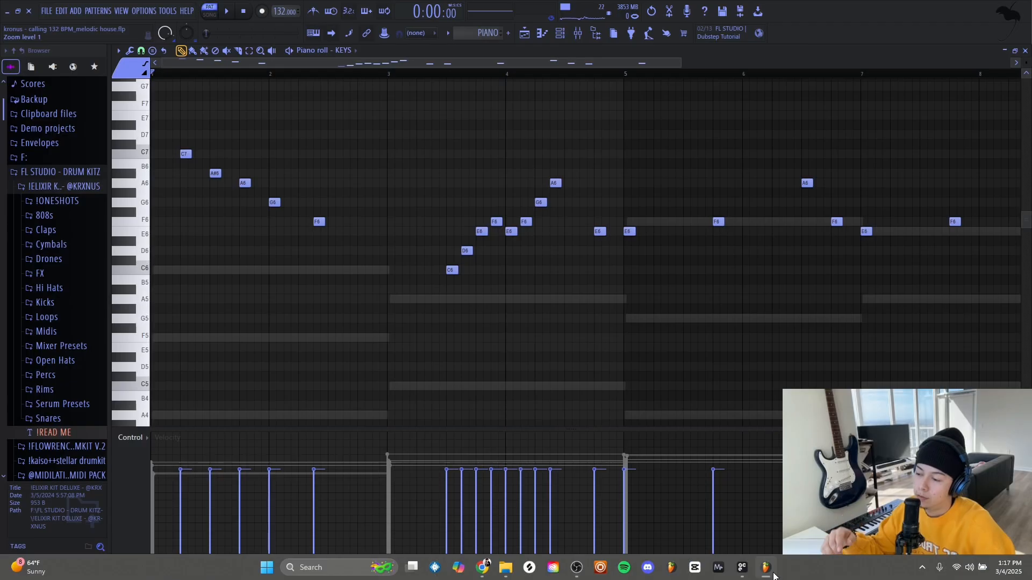
# Step: Switch to ACE Studio and draw a one-beat C5 note at the start of bar 1 in the empty singer clip
pyautogui.click(744, 569)
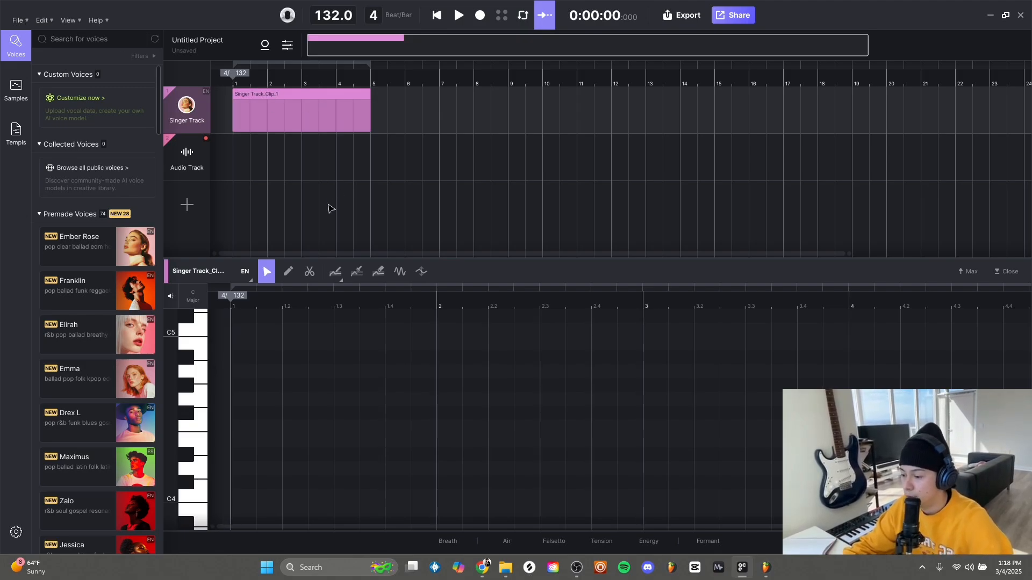
pyautogui.click(288, 272)
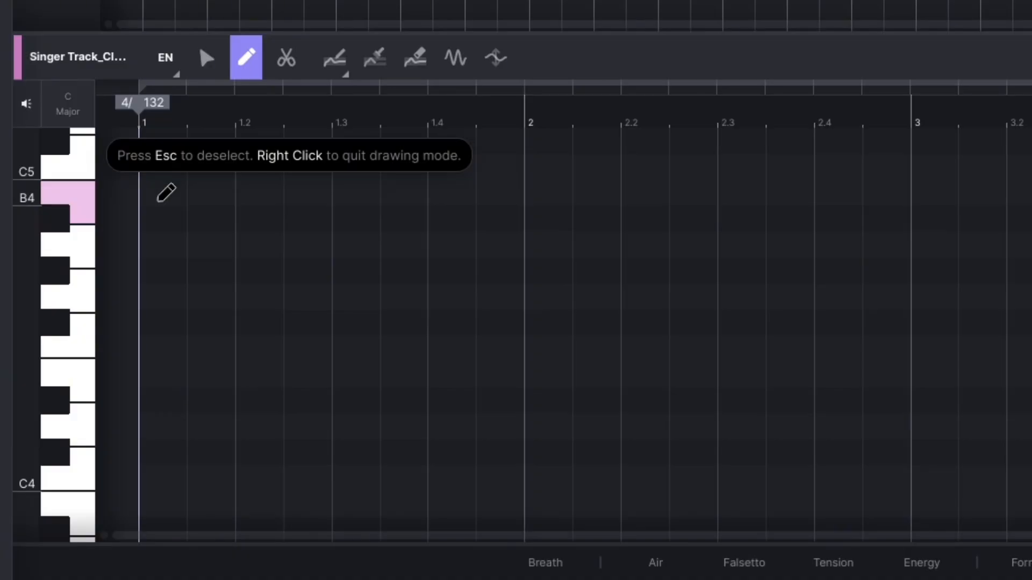
pyautogui.scroll(-1, 244, 346)
pyautogui.scroll(2, 251, 369)
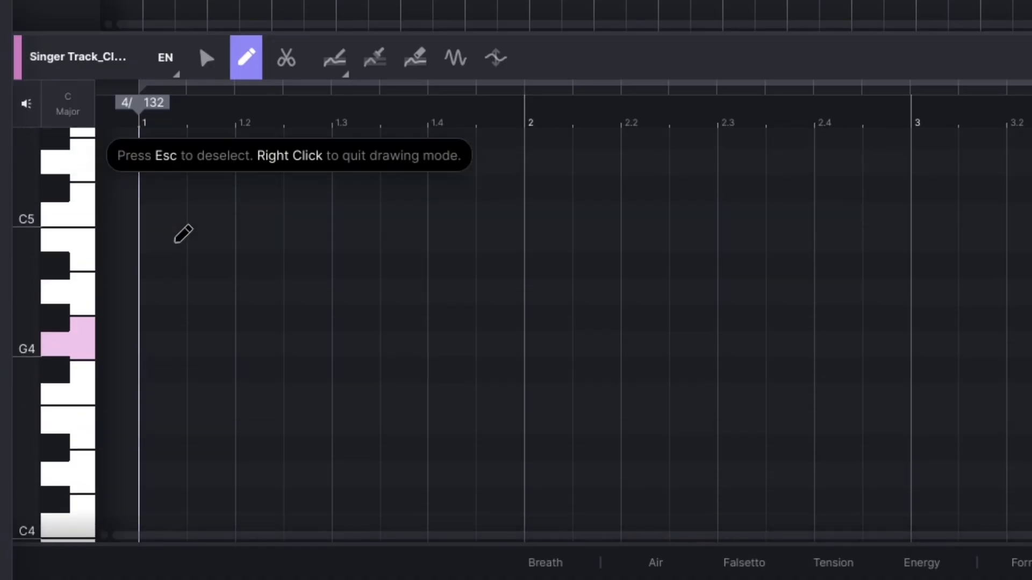
pyautogui.scroll(1, 183, 234)
pyautogui.scroll(5, 164, 239)
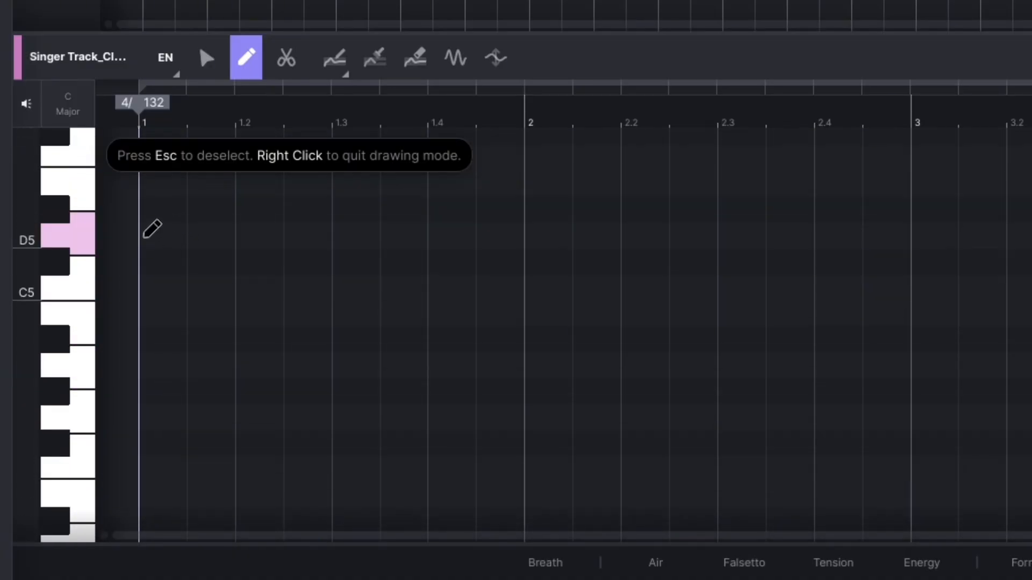
pyautogui.moveTo(151, 226); pyautogui.dragTo(244, 225)
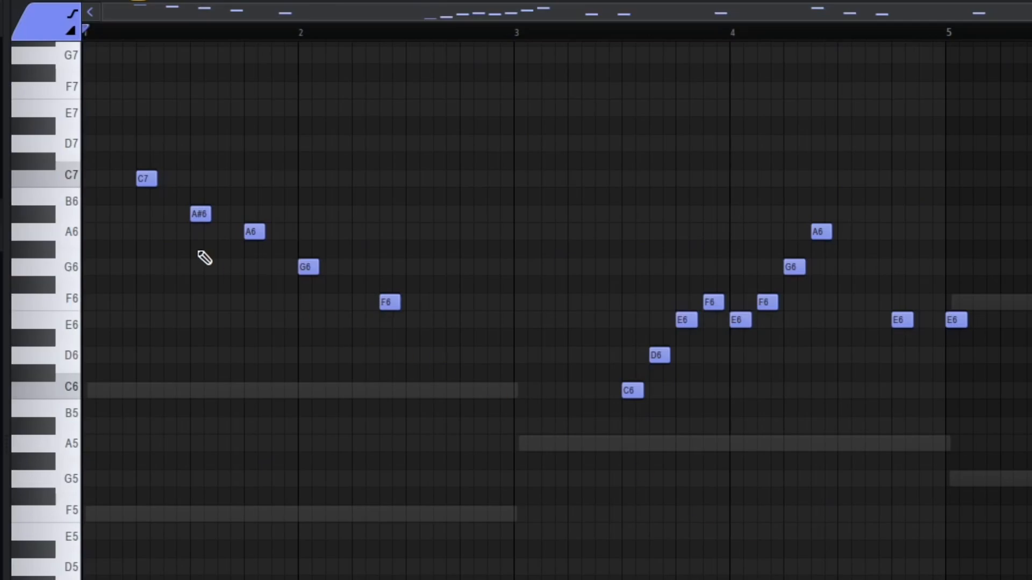
# Step: Following the FL Studio melody, place three short descending notes in bar 1: A#4 in beat 2, A4 on beat 3 and G4 on beat 4
pyautogui.scroll(1, 204, 258)
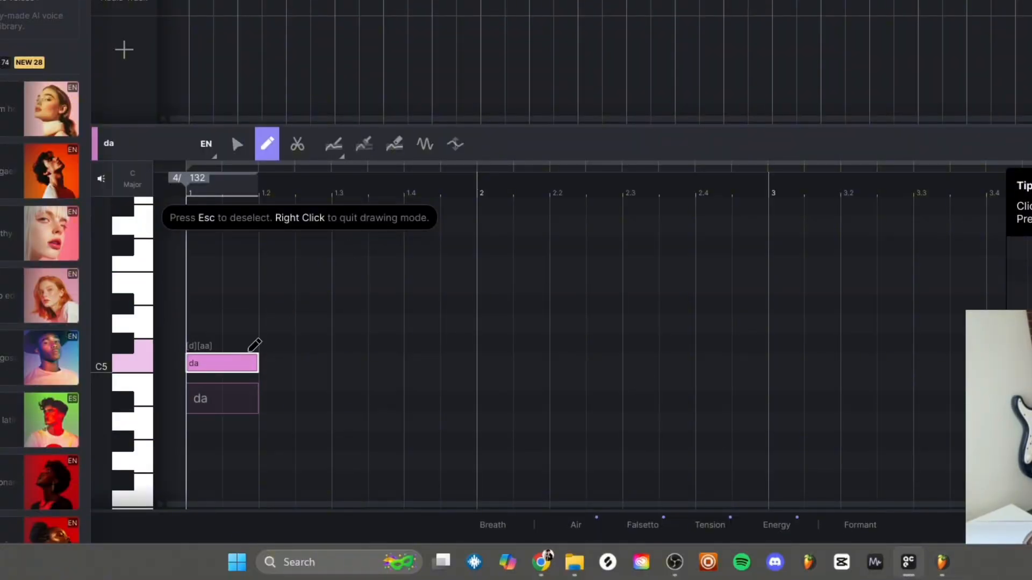
pyautogui.scroll(-2, 250, 350)
pyautogui.click(279, 312)
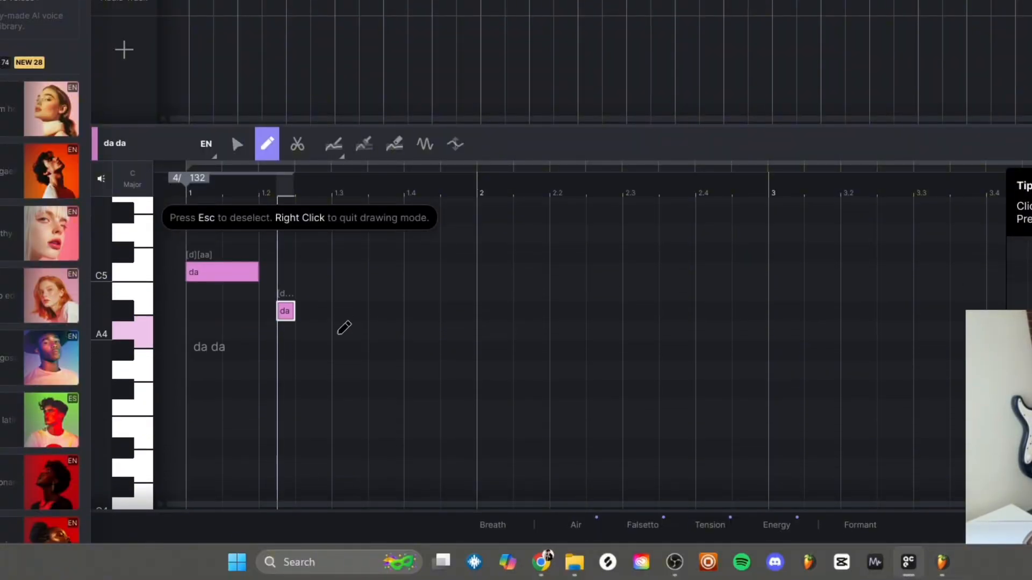
pyautogui.click(340, 330)
pyautogui.click(413, 370)
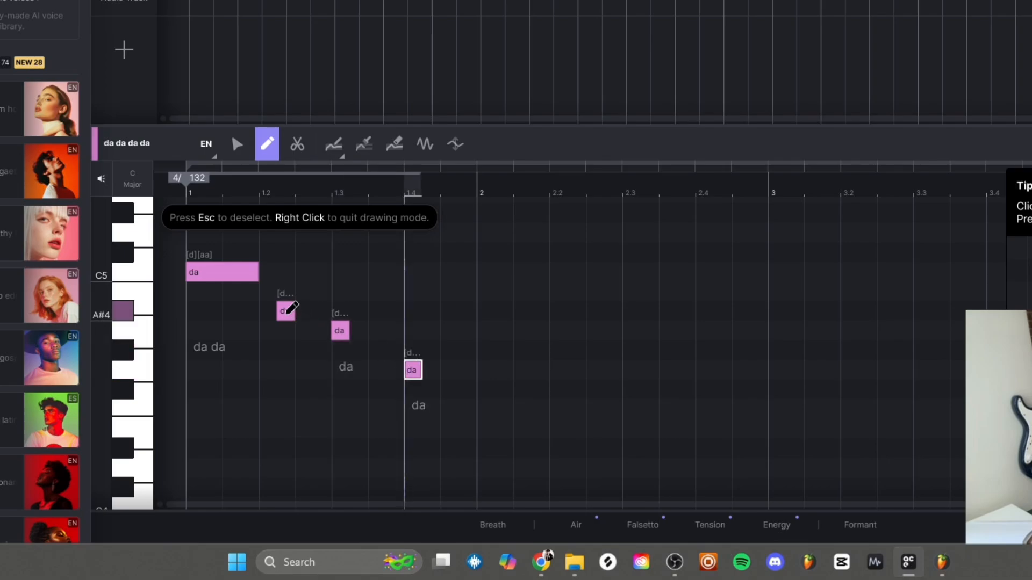
# Step: Stretch the A#4, A4 and G4 notes to one full beat each so bar 1 is filled without gaps
pyautogui.moveTo(287, 312); pyautogui.dragTo(330, 311)
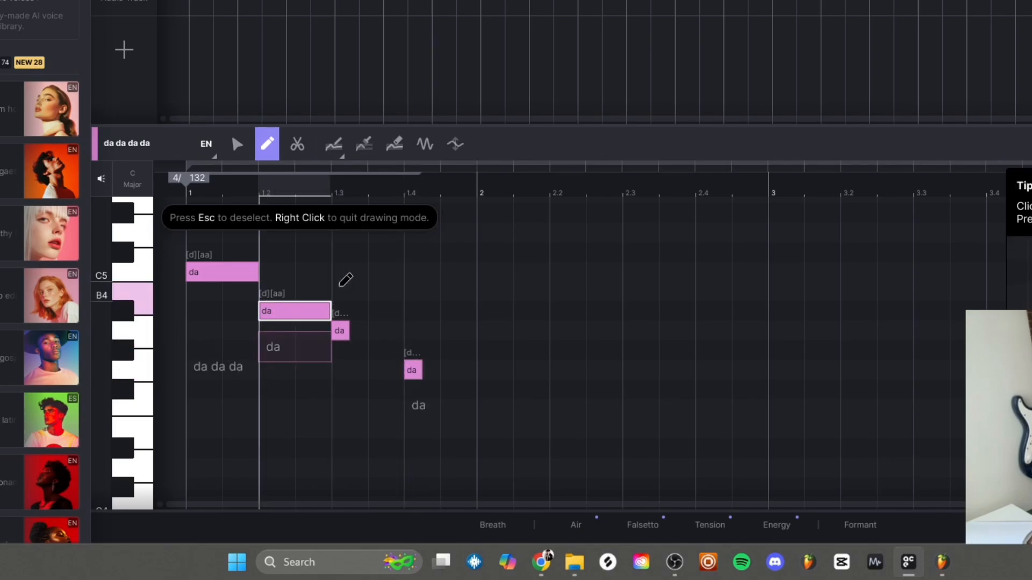
pyautogui.scroll(-1, 312, 260)
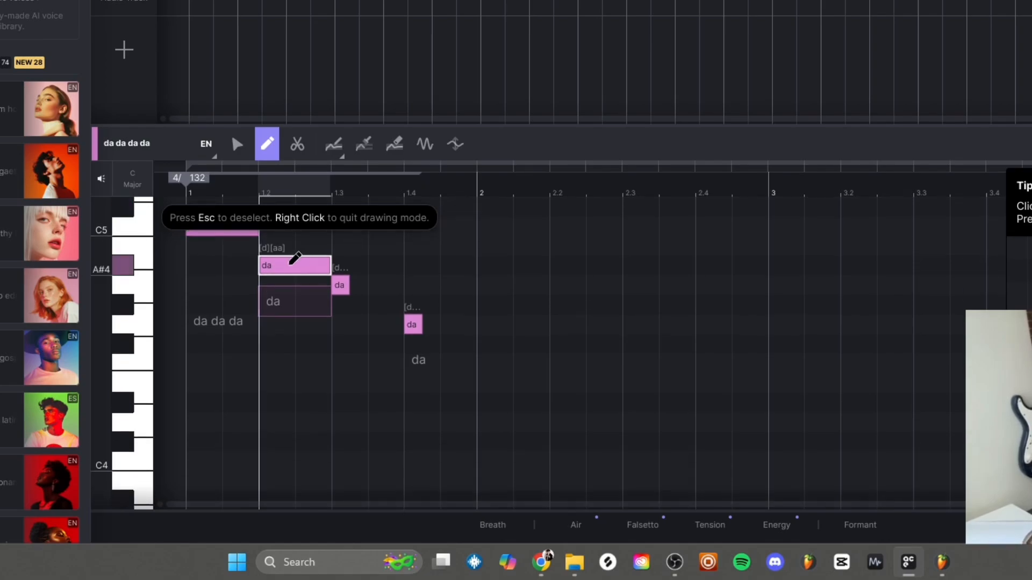
pyautogui.scroll(2, 288, 264)
pyautogui.click(395, 287)
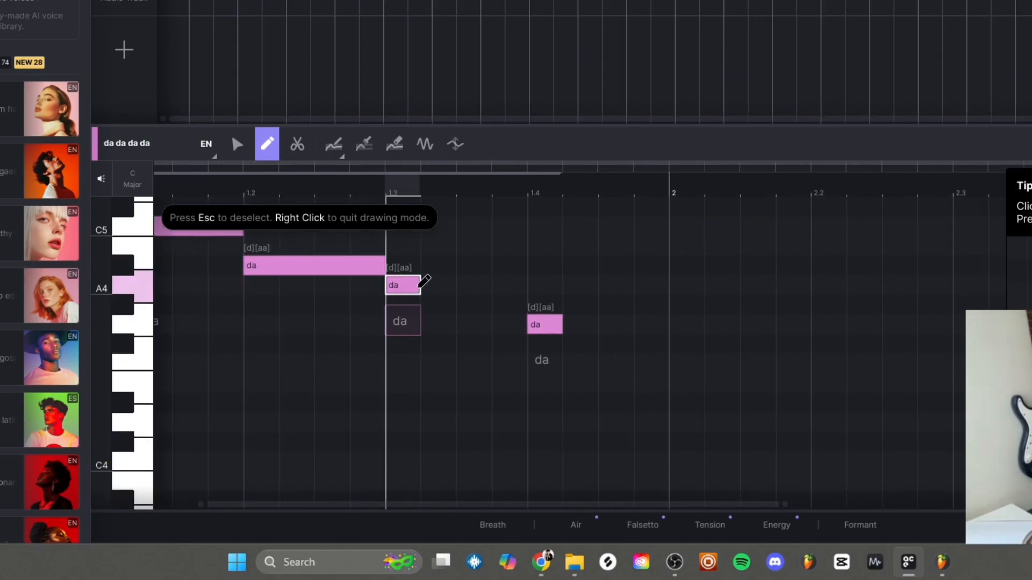
pyautogui.moveTo(420, 286); pyautogui.dragTo(527, 286)
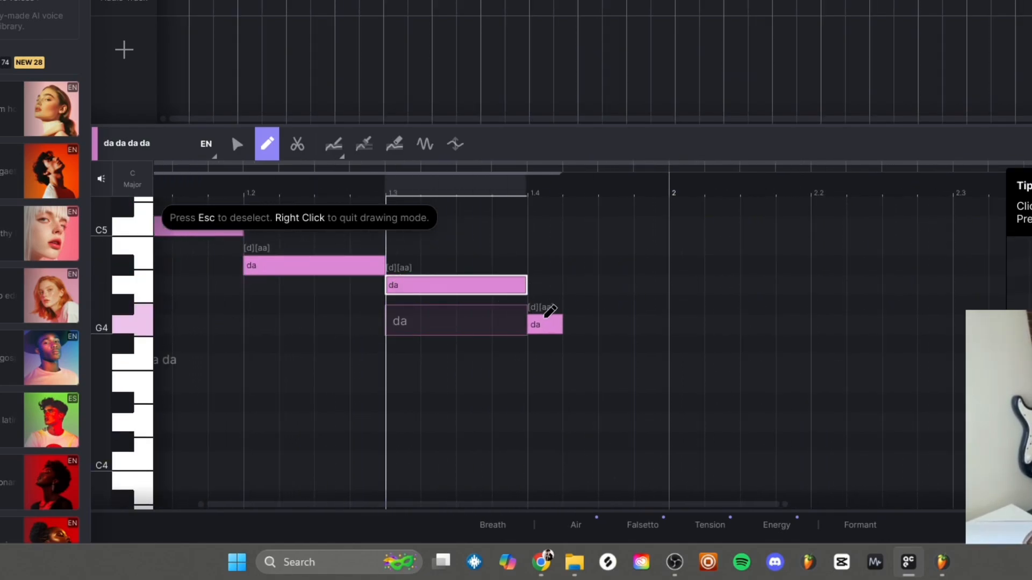
pyautogui.click(553, 325)
pyautogui.moveTo(560, 328); pyautogui.dragTo(669, 329)
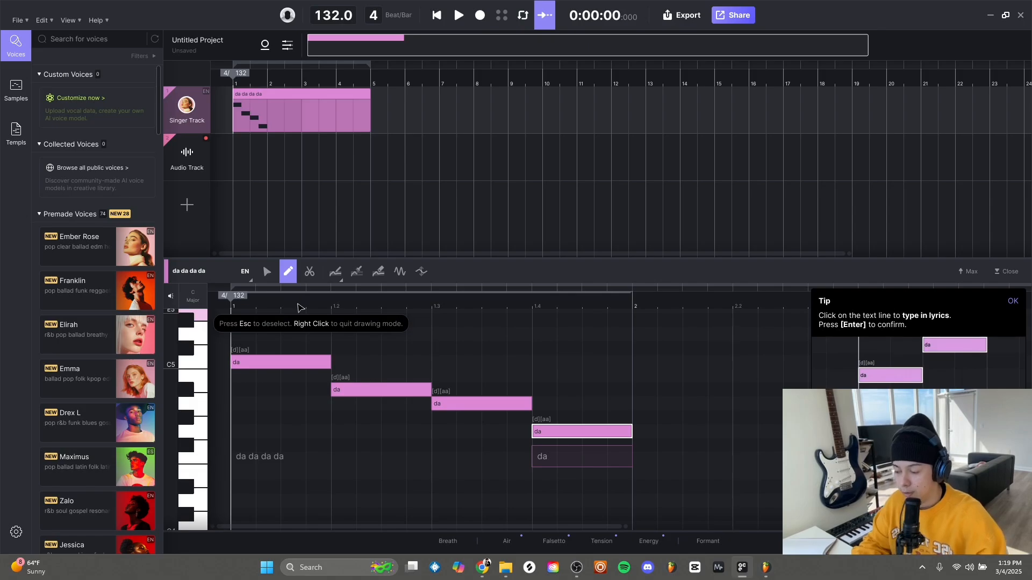
# Step: Play back the drawn singer melody and return to the start of the clip
pyautogui.press('space')
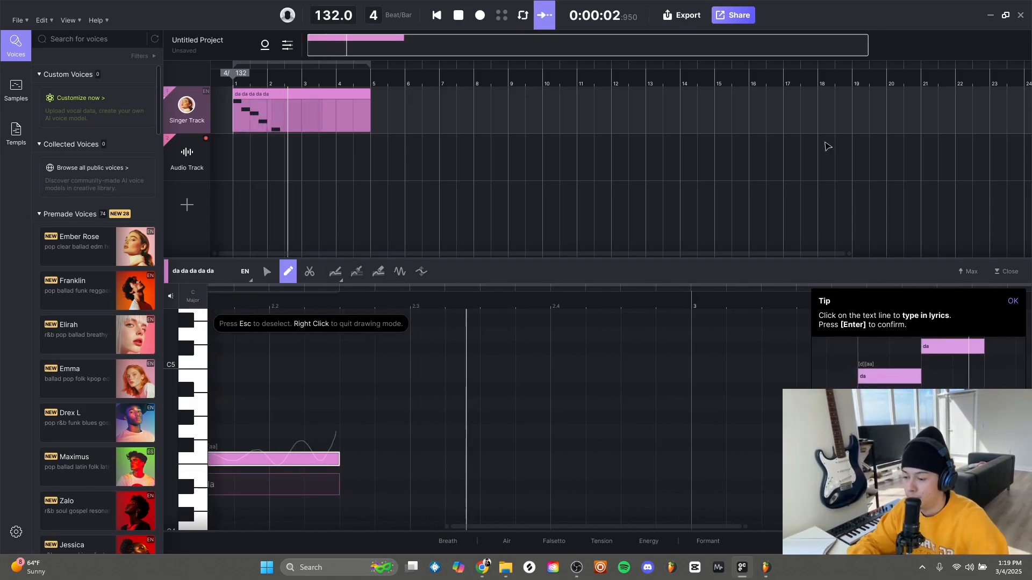
pyautogui.press('space')
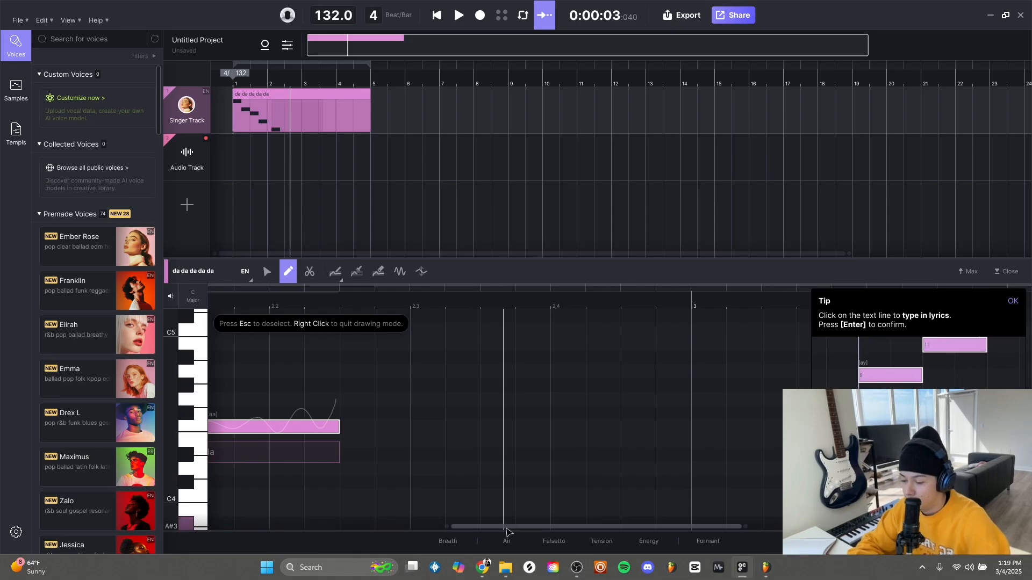
pyautogui.moveTo(507, 527); pyautogui.dragTo(406, 527)
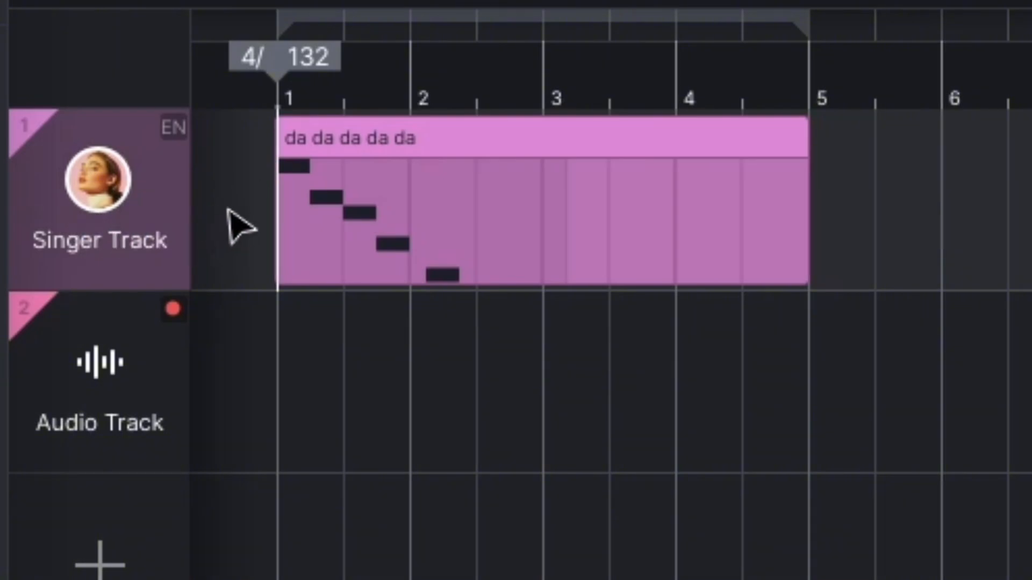
# Step: Replace the singer track's voice with the premade voice Franklin and play back the melody
pyautogui.moveTo(223, 149)
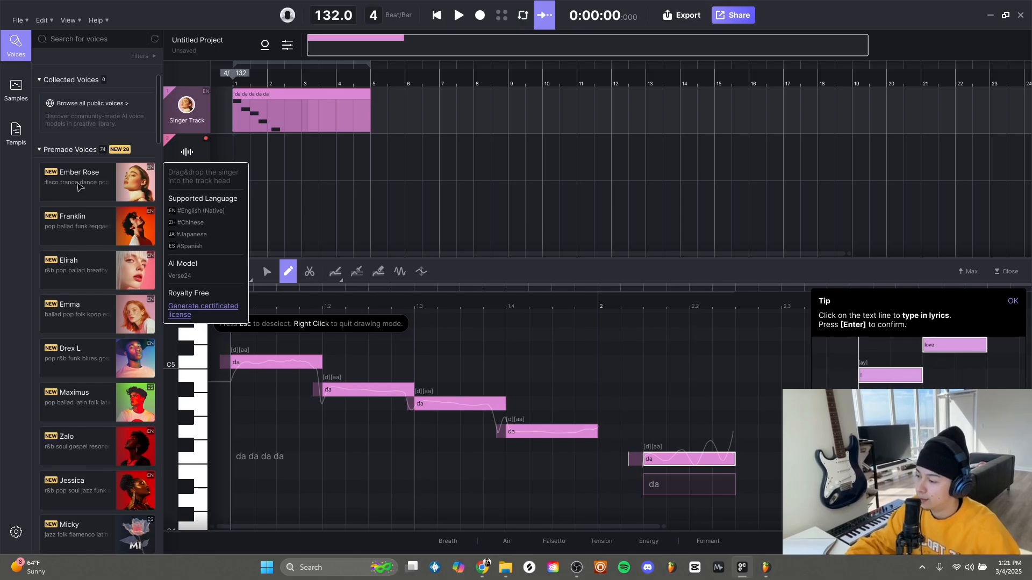
pyautogui.scroll(-1, 79, 193)
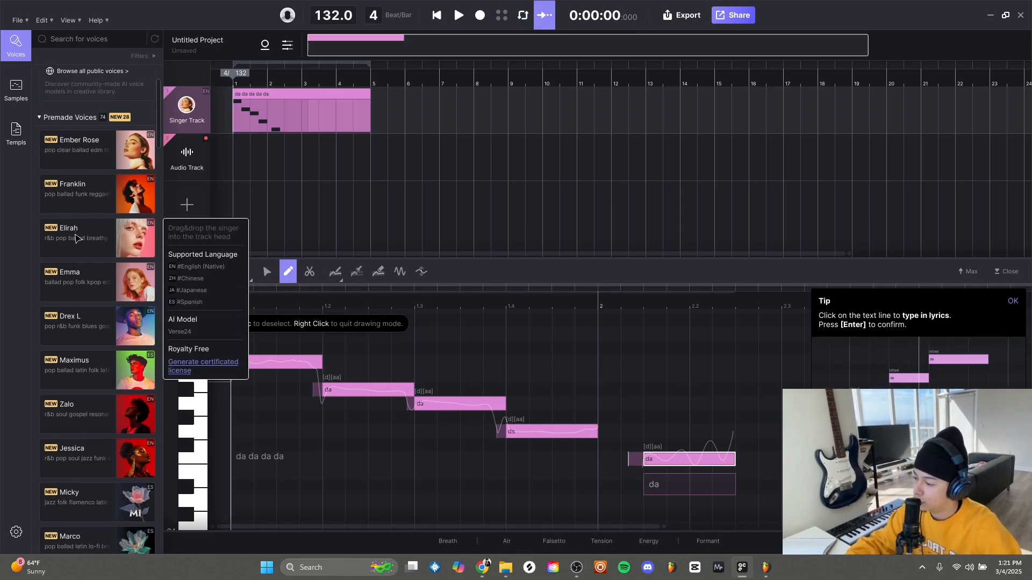
pyautogui.scroll(-1, 82, 237)
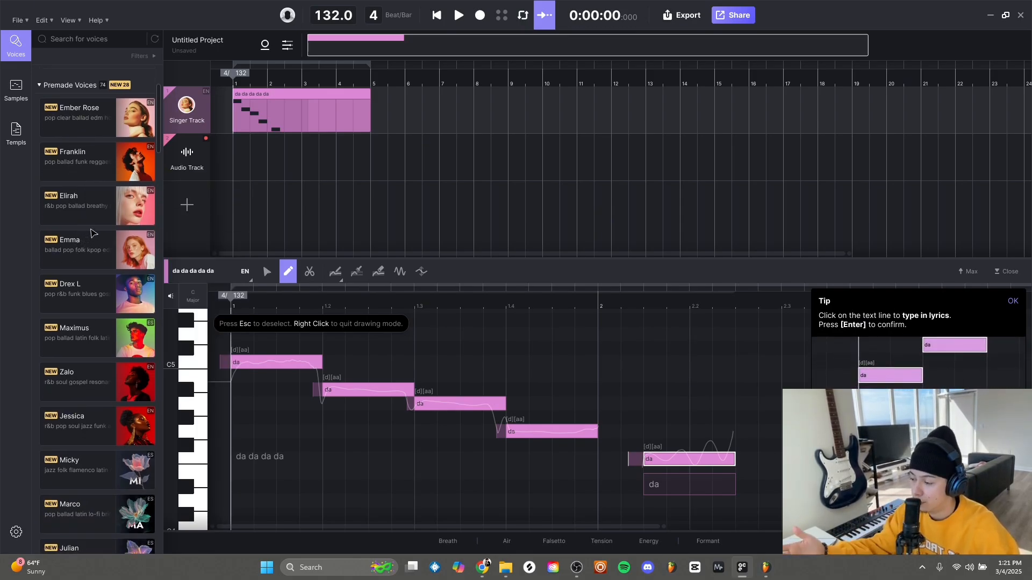
pyautogui.scroll(2, 91, 204)
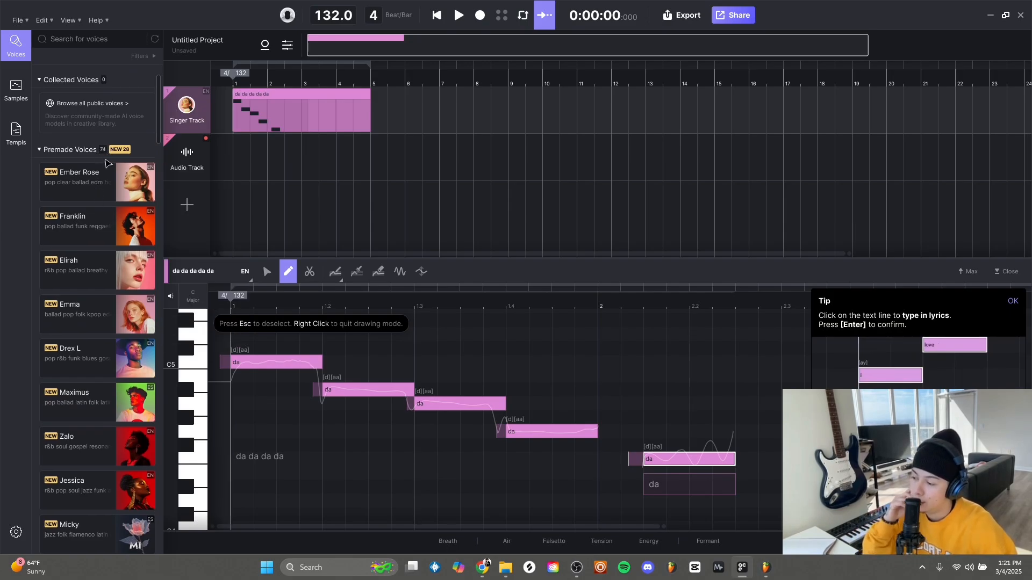
pyautogui.moveTo(107, 163)
pyautogui.scroll(-2, 105, 158)
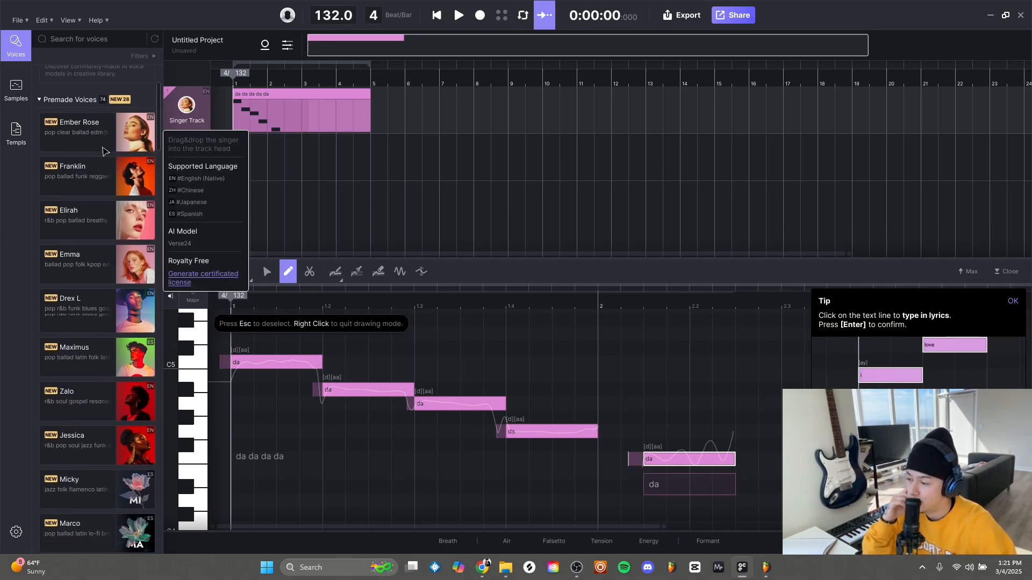
pyautogui.scroll(-2, 102, 161)
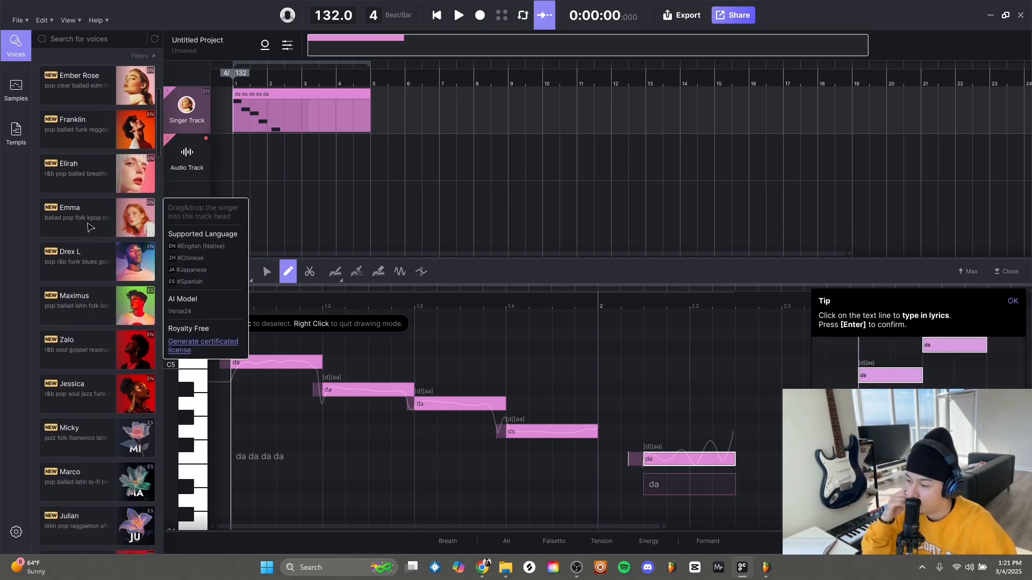
pyautogui.scroll(1, 88, 226)
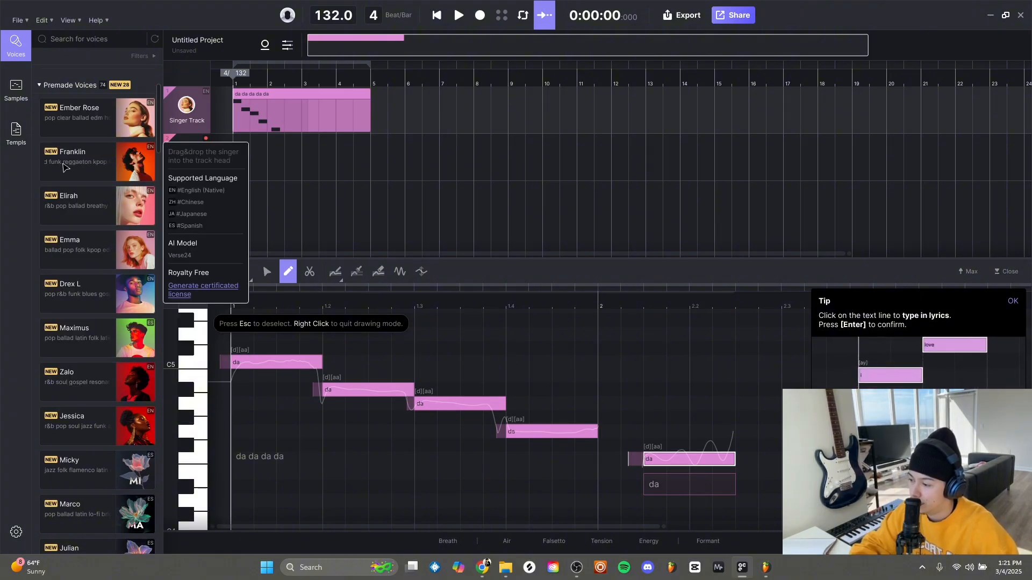
pyautogui.press('space')
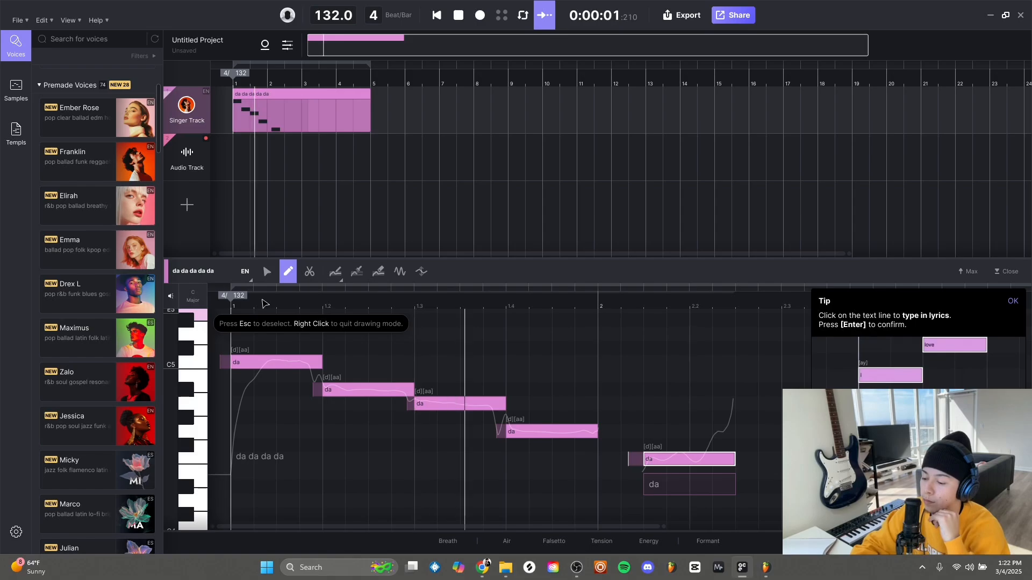
pyautogui.press('space')
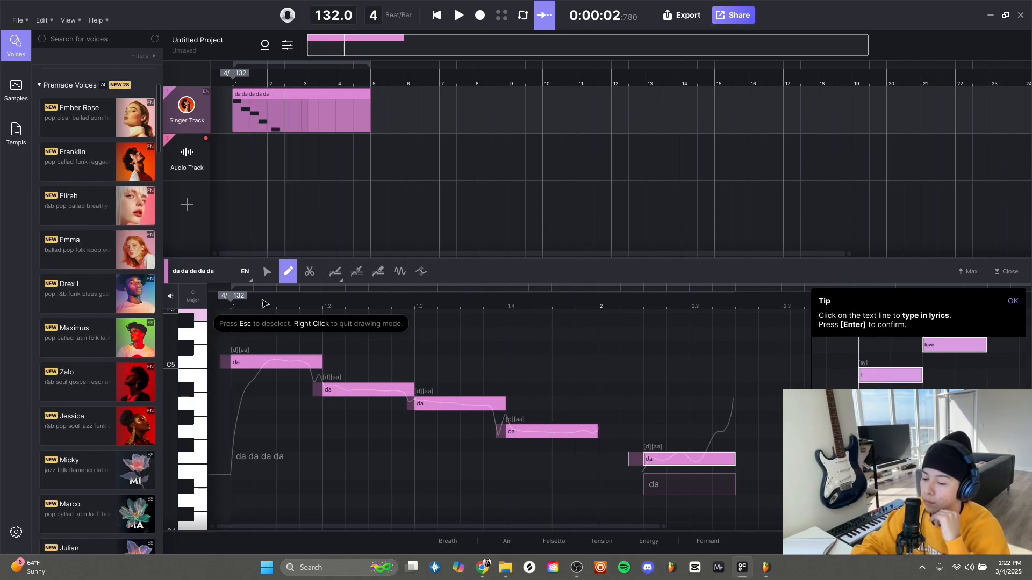
# Step: Redraw the last note's pitch curve in bar 2 as a gently waving, nearly level line along the note's length
pyautogui.scroll(-1, 715, 388)
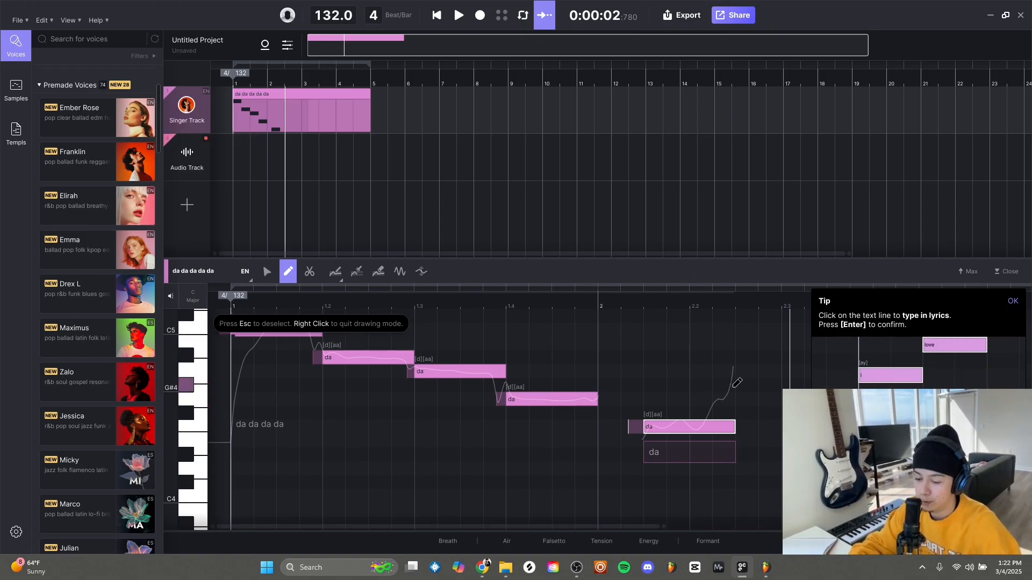
pyautogui.scroll(-1, 645, 285)
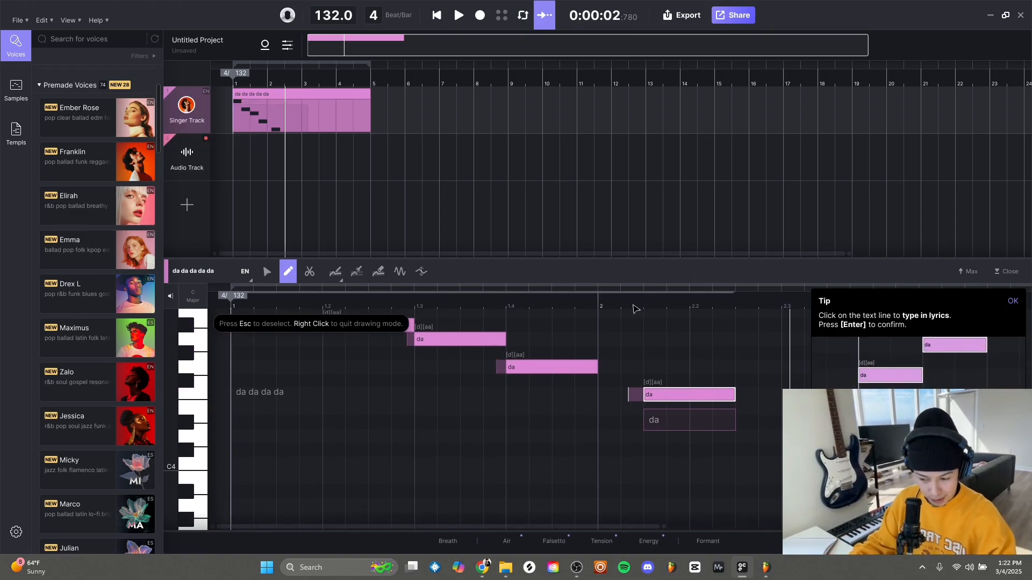
pyautogui.click(602, 306)
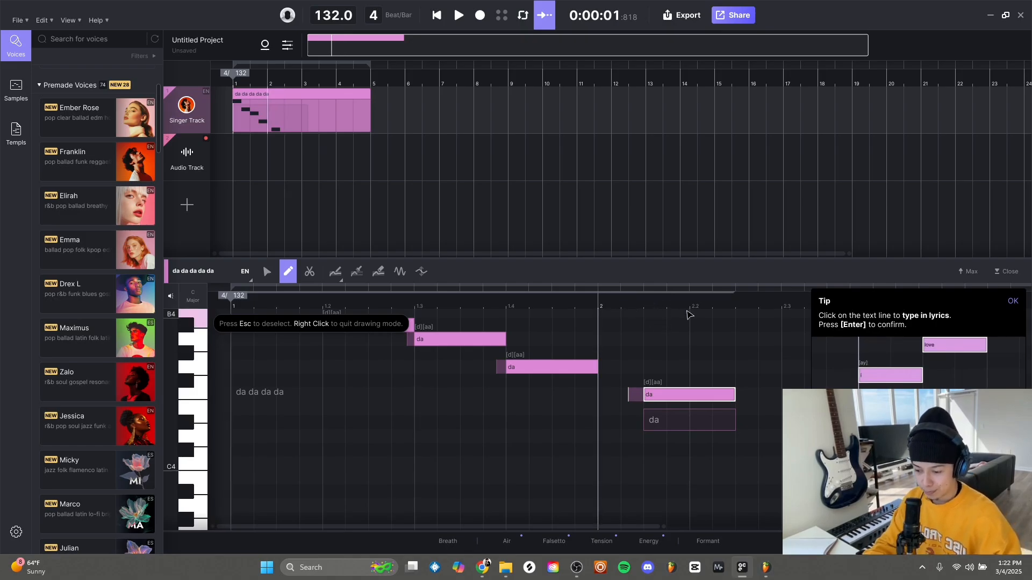
pyautogui.scroll(-1, 746, 360)
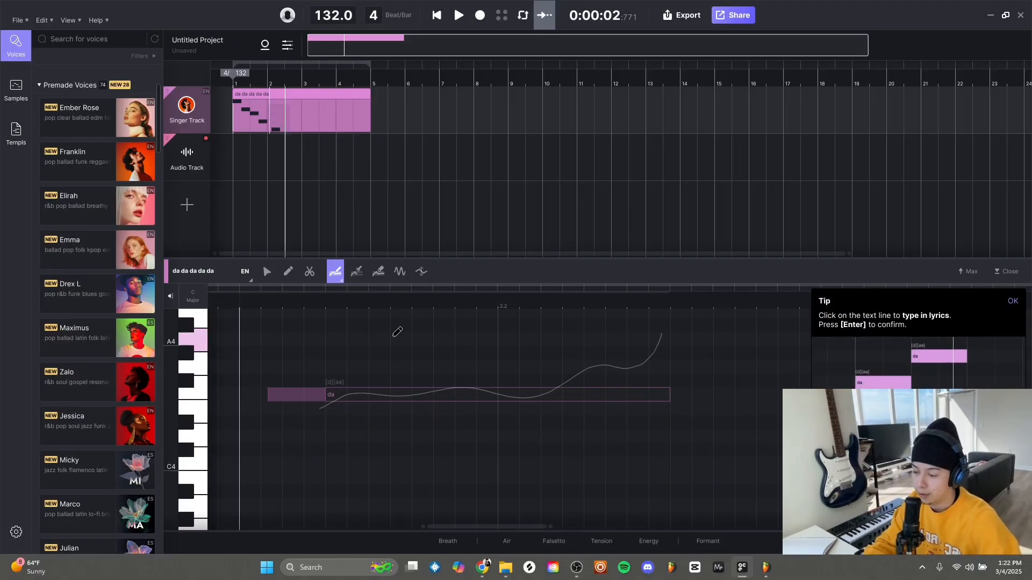
pyautogui.moveTo(338, 394); pyautogui.dragTo(450, 394)
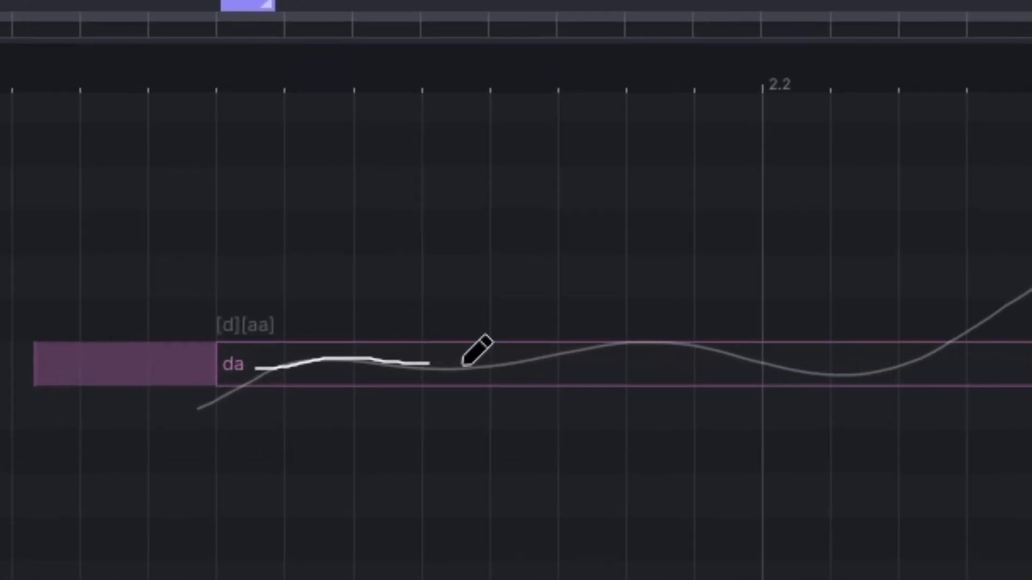
pyautogui.moveTo(490, 367)
pyautogui.mouseDown()
pyautogui.moveTo(637, 351)
pyautogui.moveTo(979, 372)
pyautogui.moveTo(1031, 353)
pyautogui.moveTo(573, 360)
pyautogui.mouseUp()
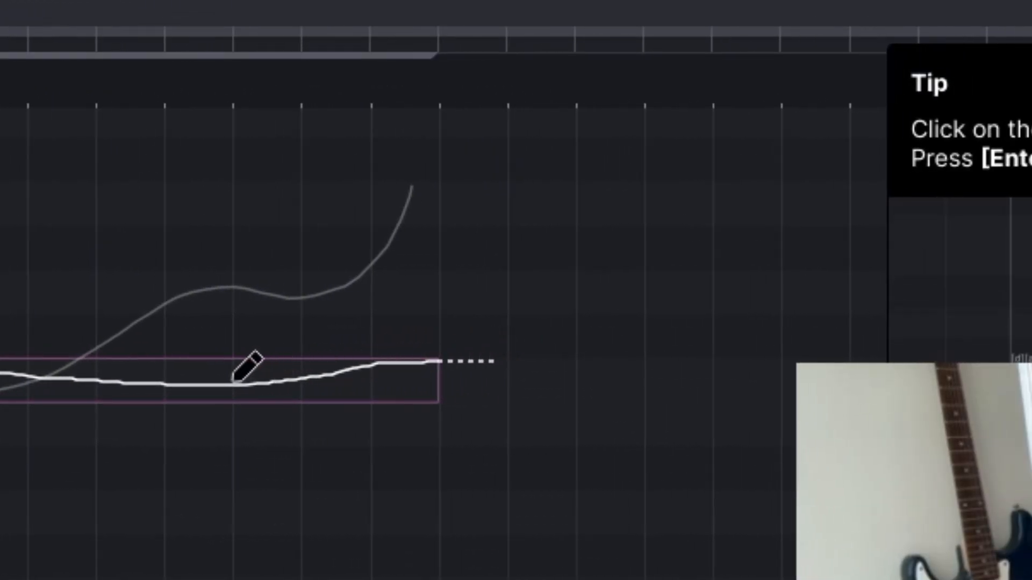
# Step: Extend the last note's redrawn pitch curve almost level to the note's end and play back the singer melody
pyautogui.moveTo(248, 387); pyautogui.dragTo(504, 385)
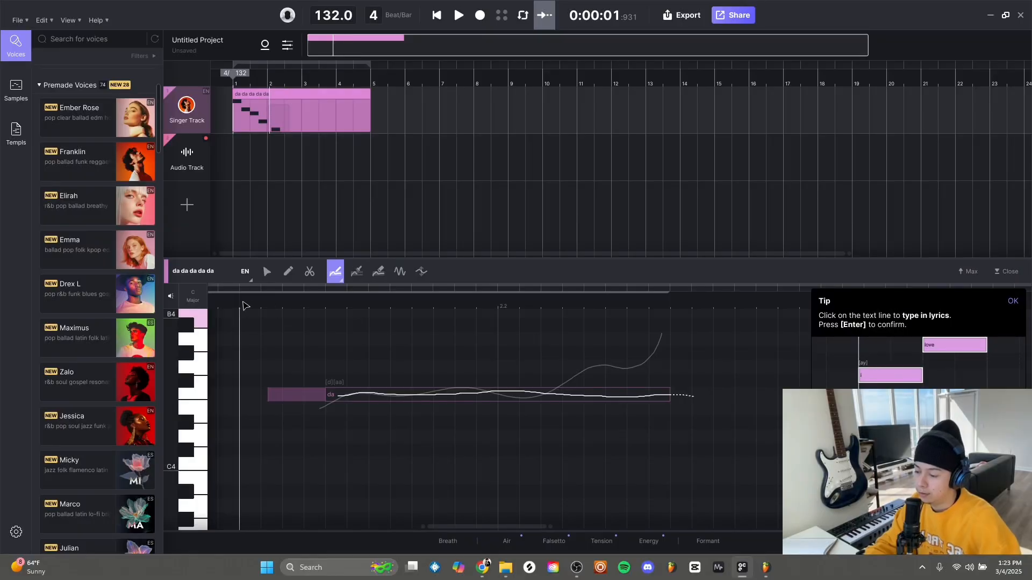
pyautogui.press('space')
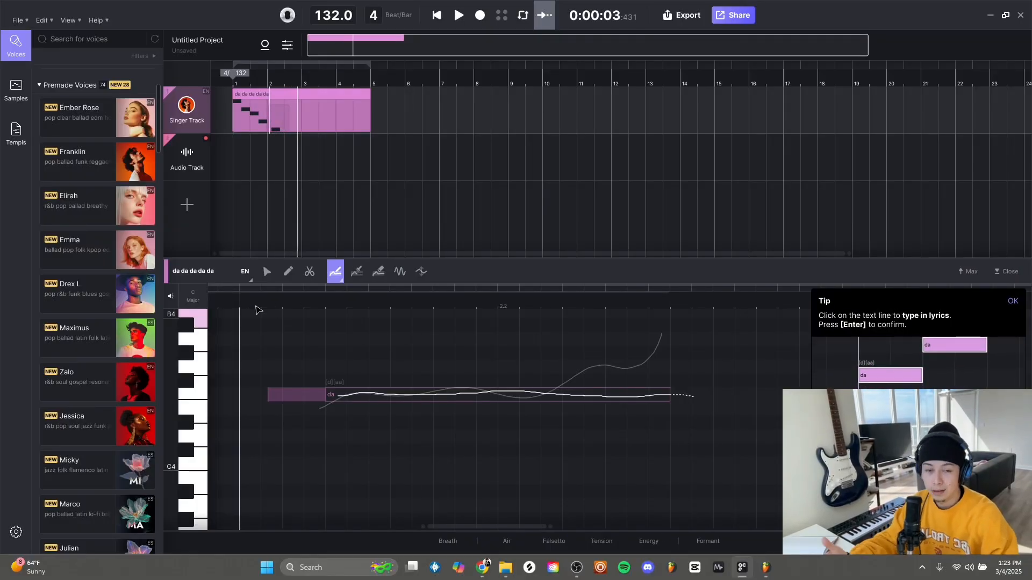
pyautogui.scroll(-8, 323, 380)
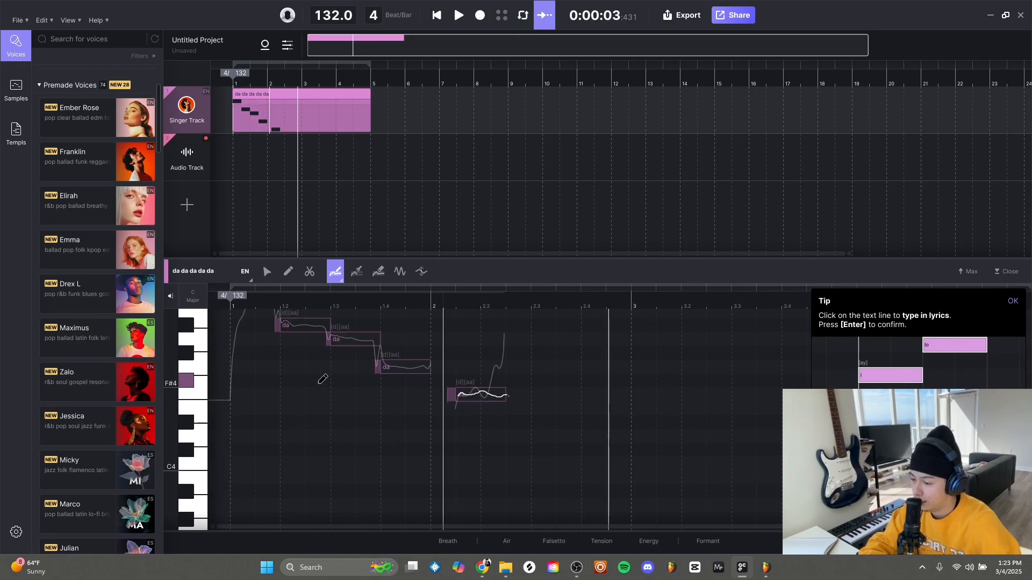
pyautogui.press('space')
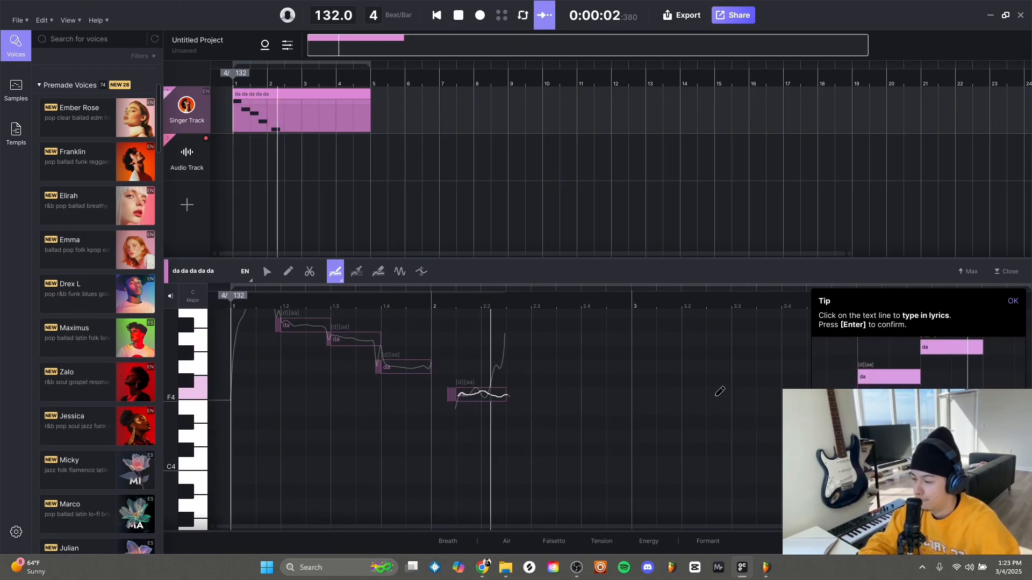
pyautogui.press('space')
pyautogui.scroll(3, 386, 429)
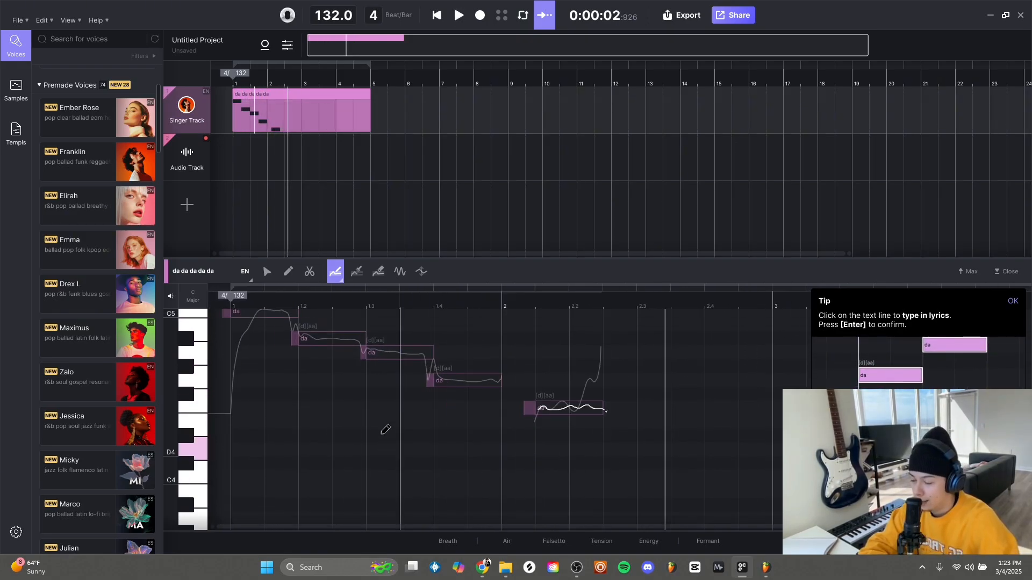
pyautogui.scroll(1, 395, 416)
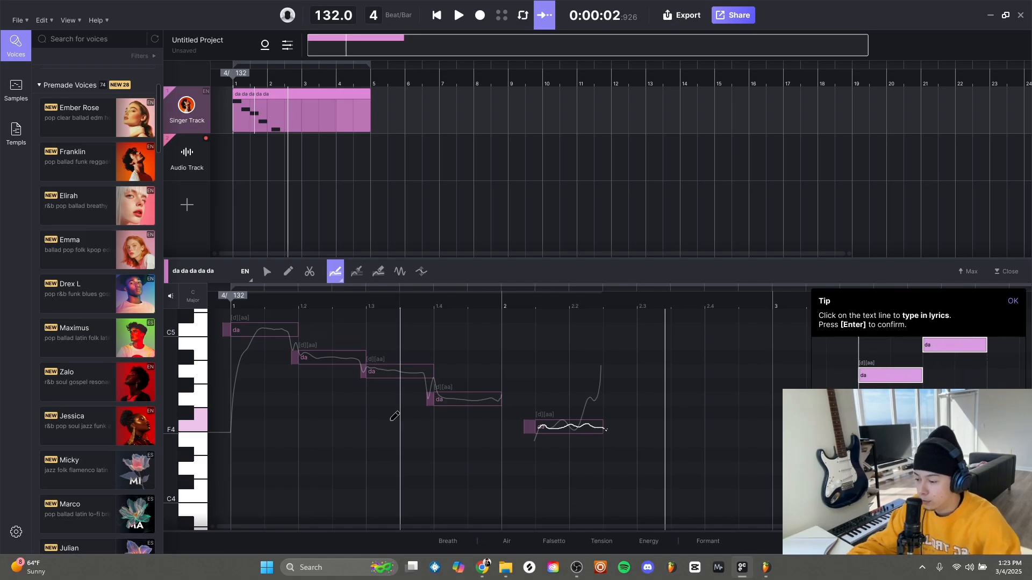
pyautogui.scroll(2, 395, 416)
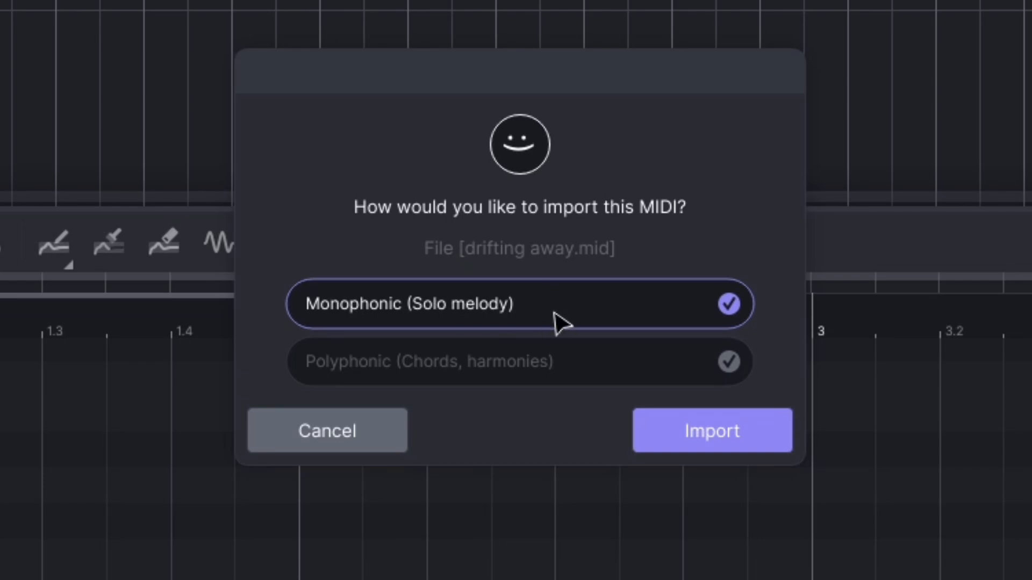
# Step: Import the MIDI file drifting away.mid as Monophonic (Solo melody)
pyautogui.click(502, 380)
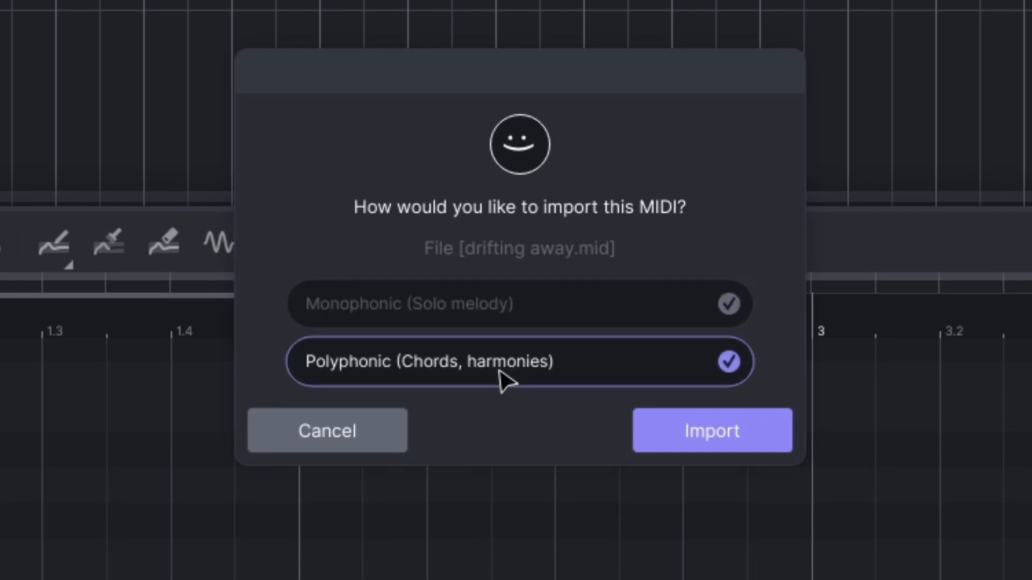
pyautogui.click(659, 316)
pyautogui.click(654, 354)
pyautogui.click(672, 326)
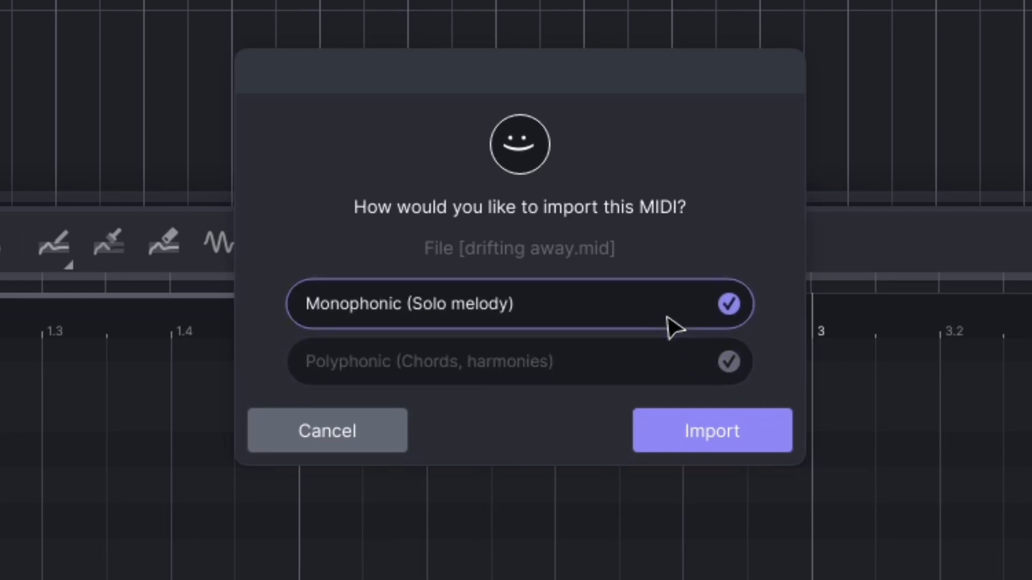
pyautogui.click(728, 437)
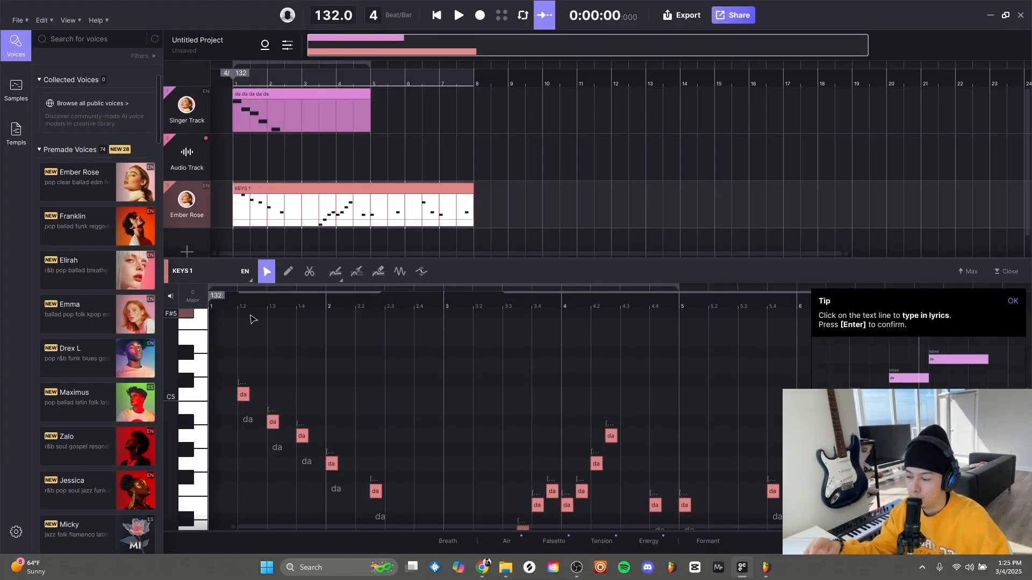
# Step: Solo the Ember Rose track and play back its imported KEYS 1 clip from the start
pyautogui.scroll(3, 252, 336)
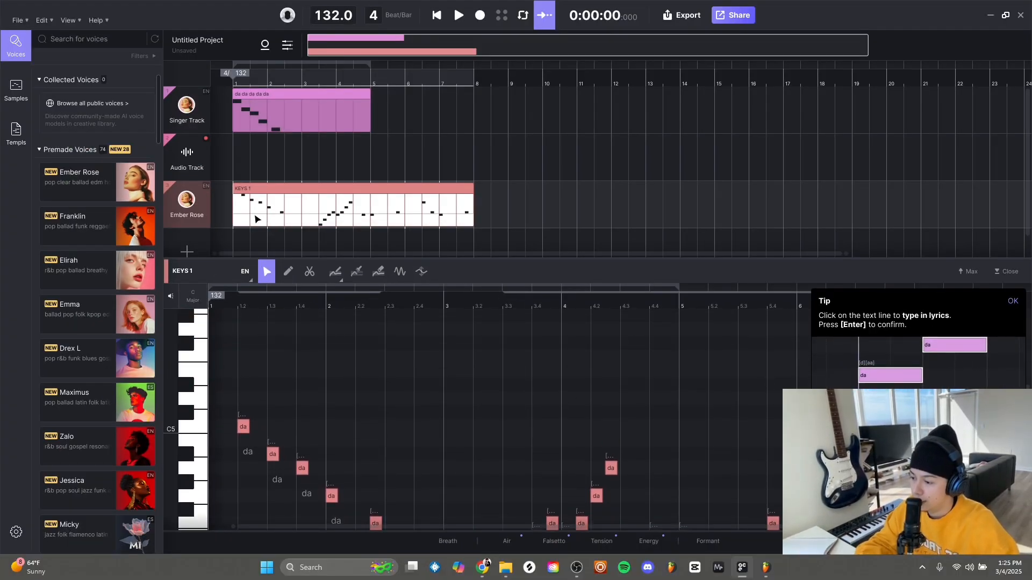
pyautogui.click(209, 107)
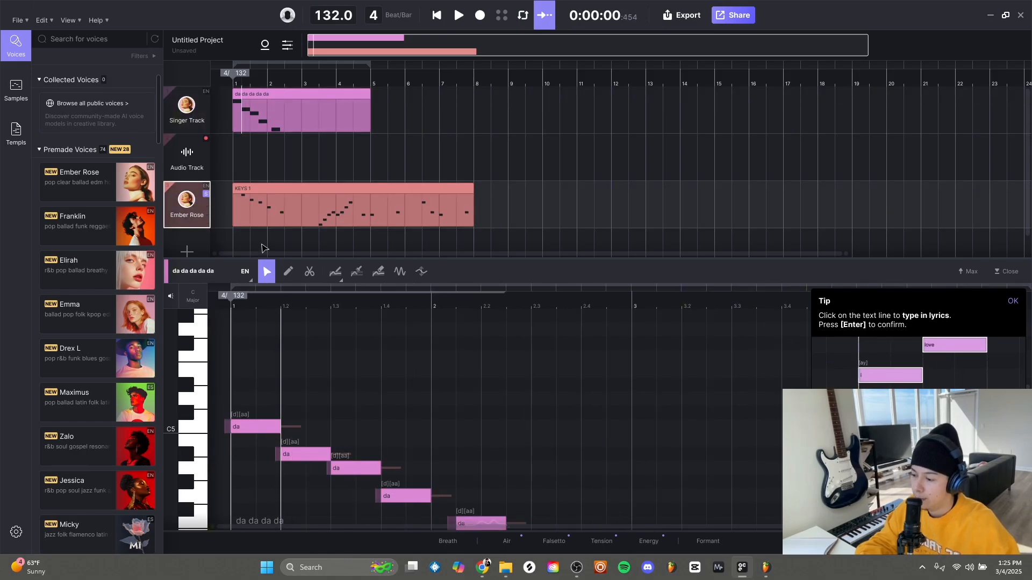
pyautogui.scroll(-3, 285, 323)
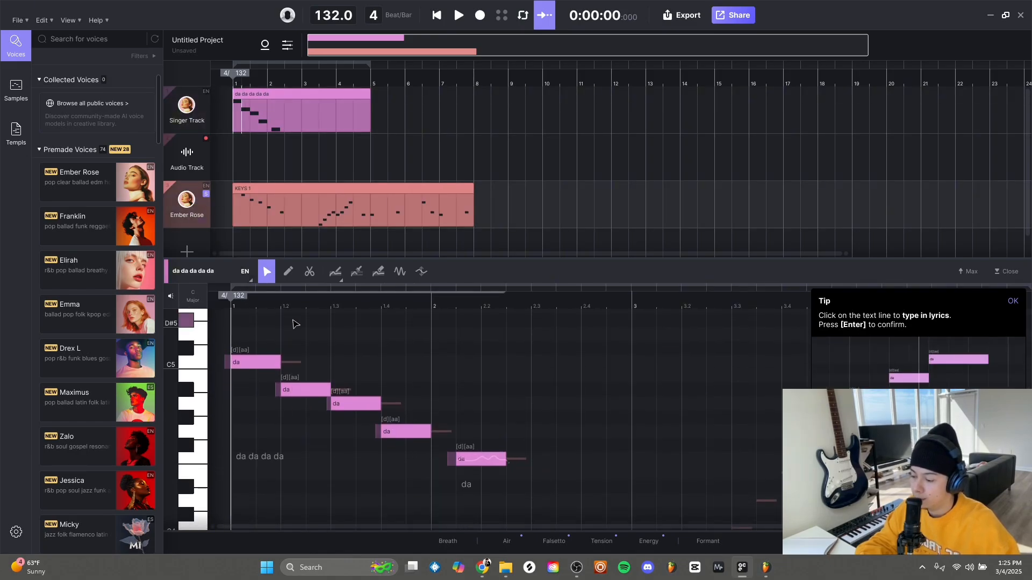
pyautogui.press('space')
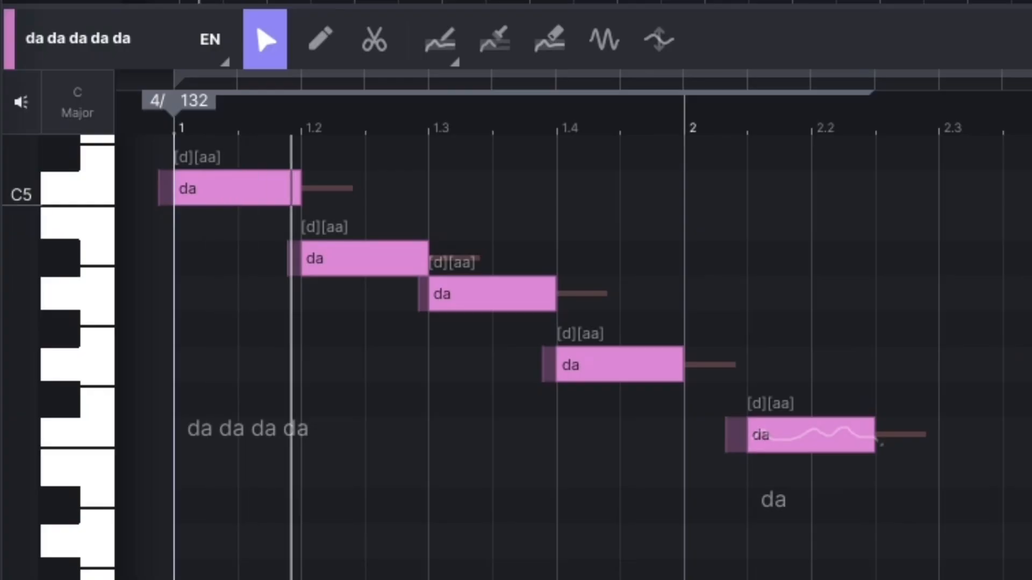
pyautogui.scroll(-3, 548, 379)
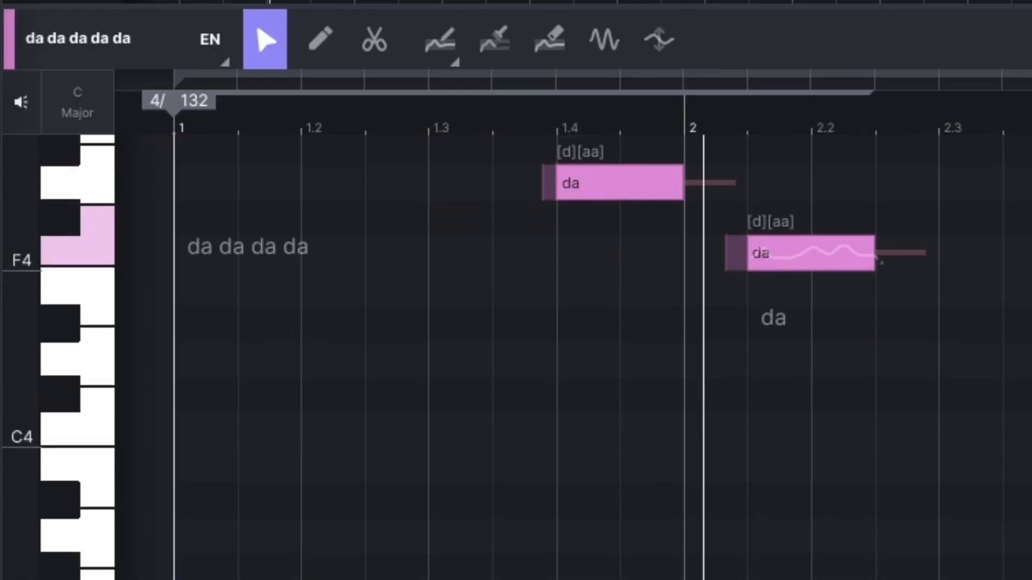
pyautogui.scroll(-10, 547, 322)
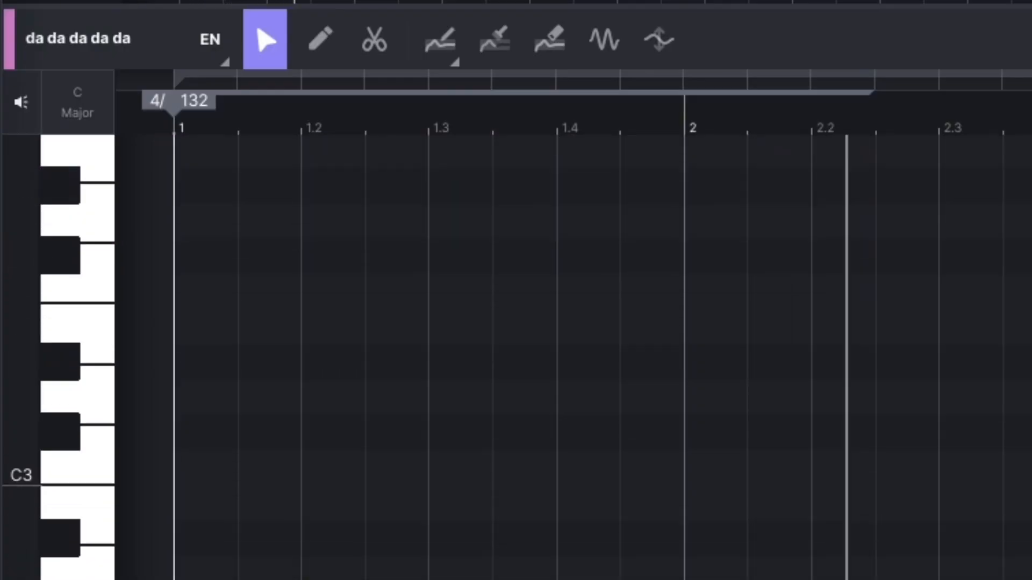
pyautogui.scroll(10, 547, 323)
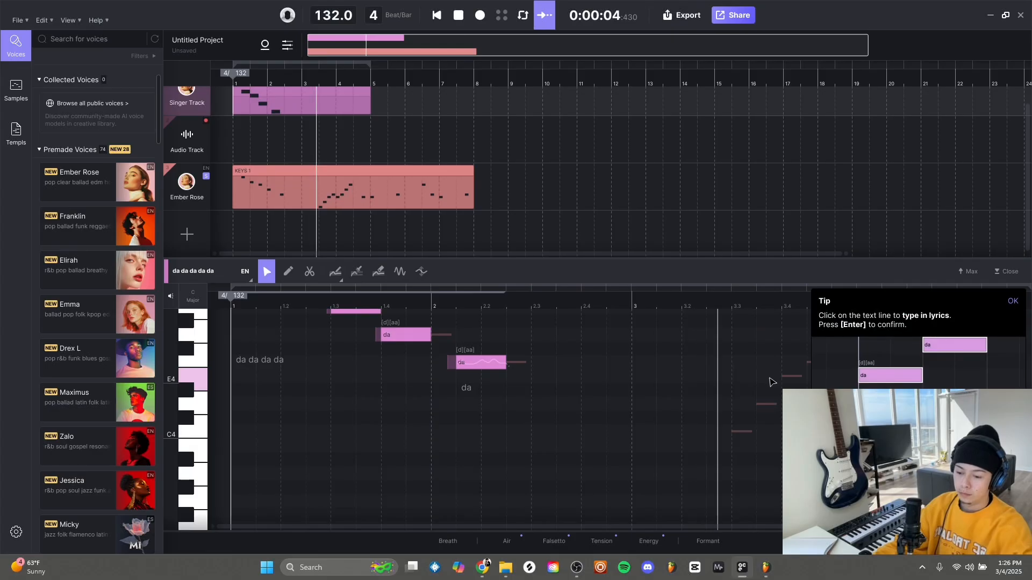
pyautogui.click(1012, 307)
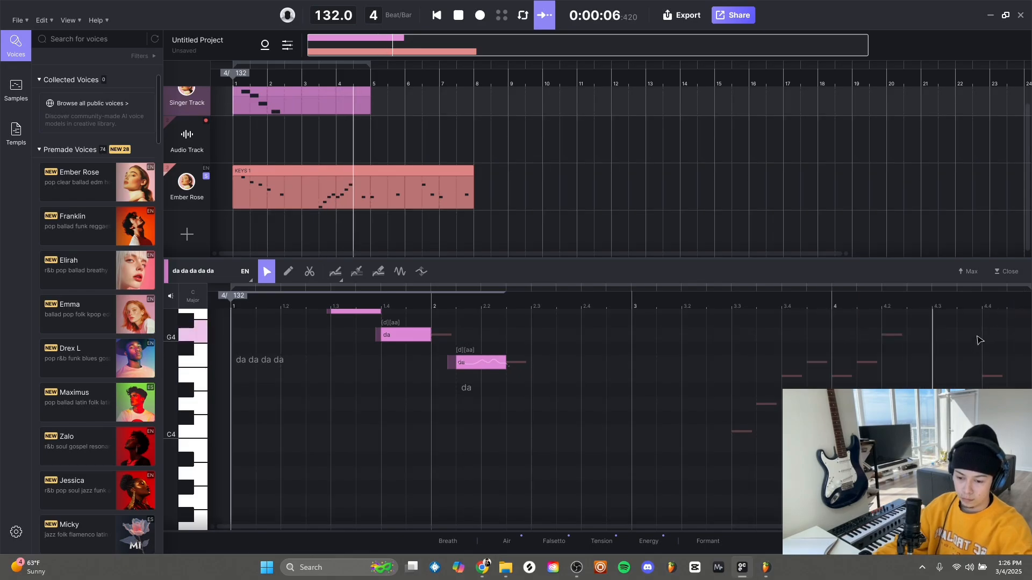
pyautogui.scroll(-1, 978, 339)
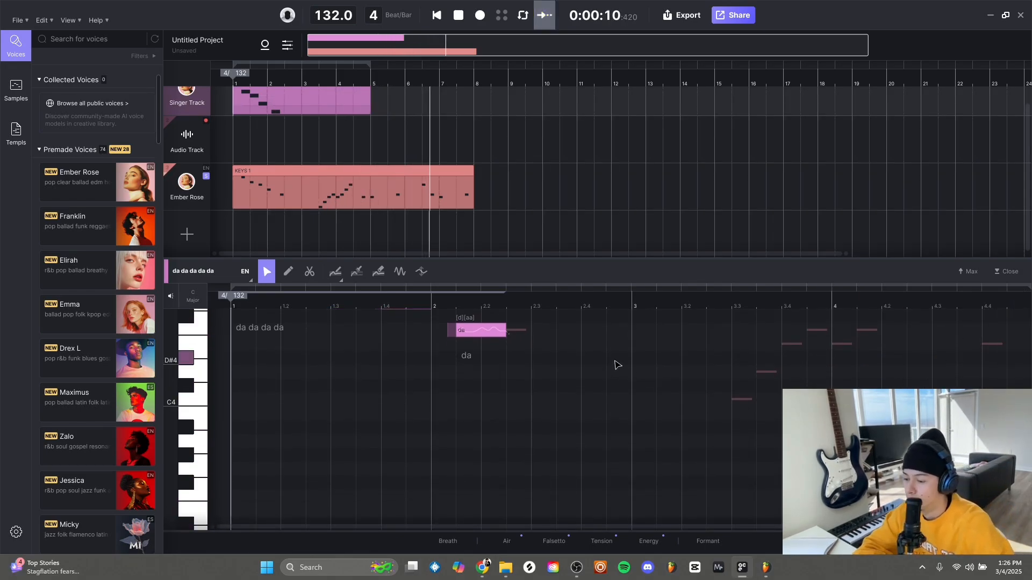
pyautogui.scroll(1, 610, 363)
pyautogui.scroll(1, 608, 363)
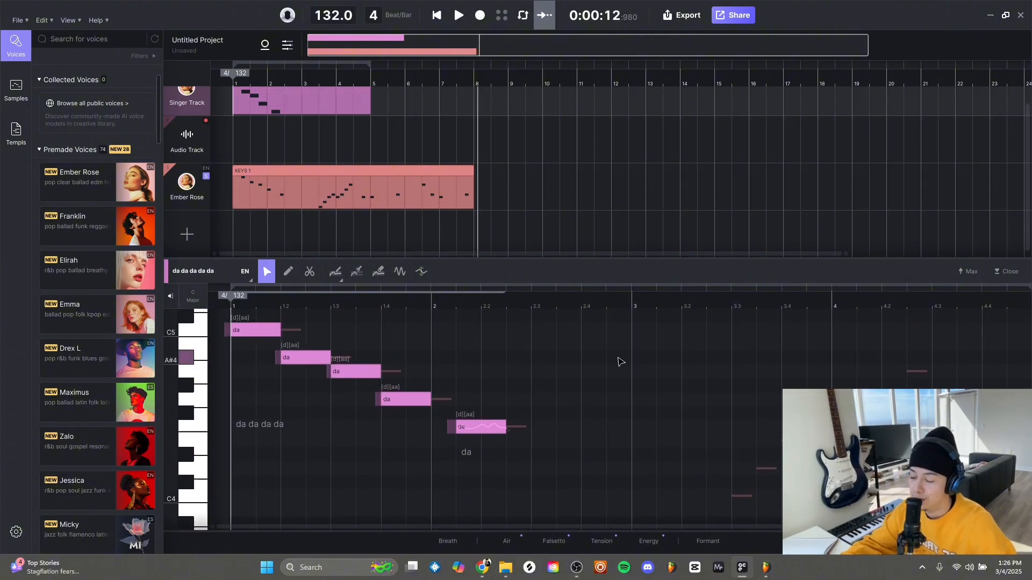
# Step: Switch to FL Studio, play the original KEYS melody from bar 1 for comparison, and return to ACE Studio
pyautogui.click(767, 568)
pyautogui.moveTo(258, 80); pyautogui.dragTo(158, 79)
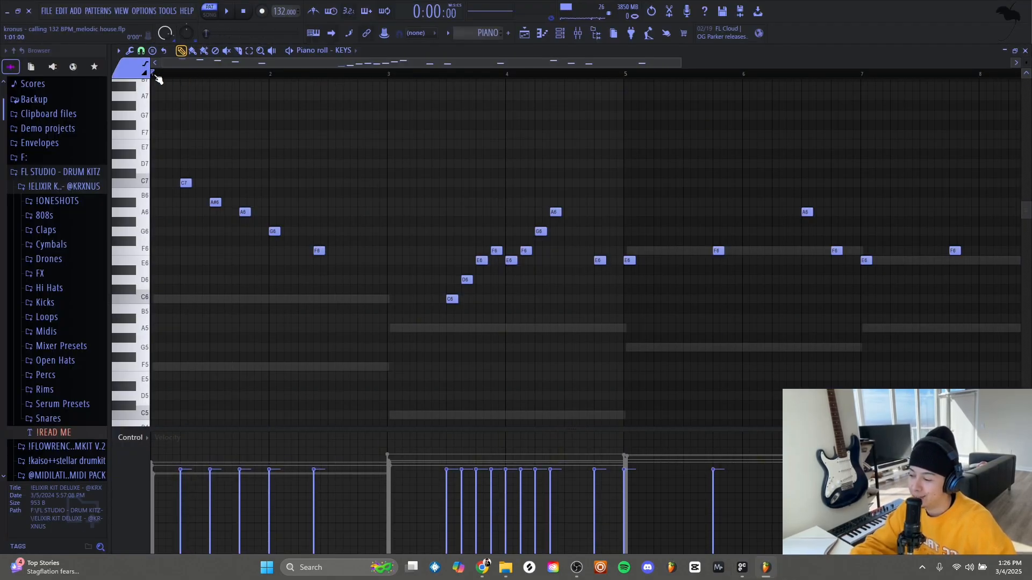
pyautogui.press('space')
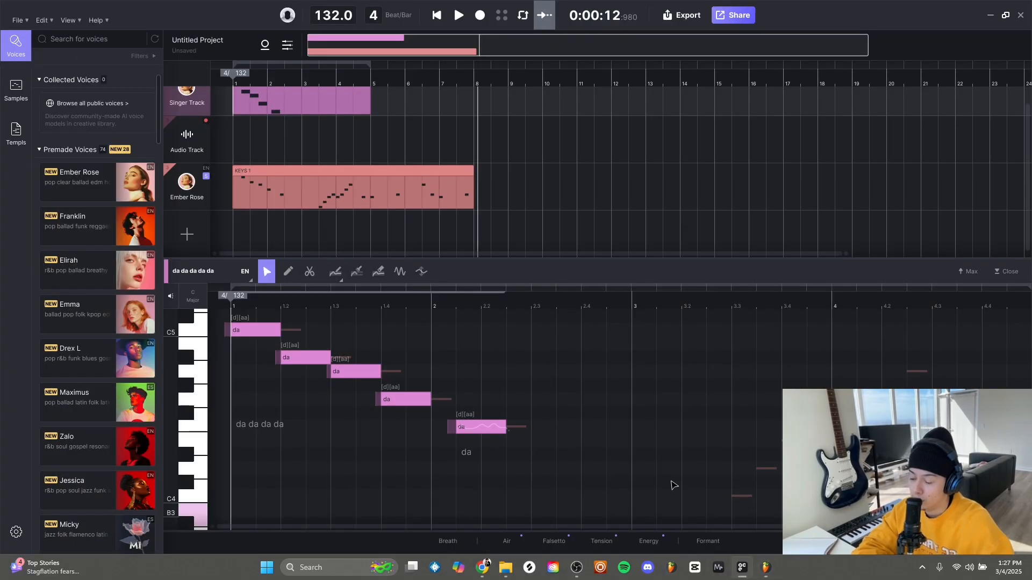
pyautogui.click(766, 573)
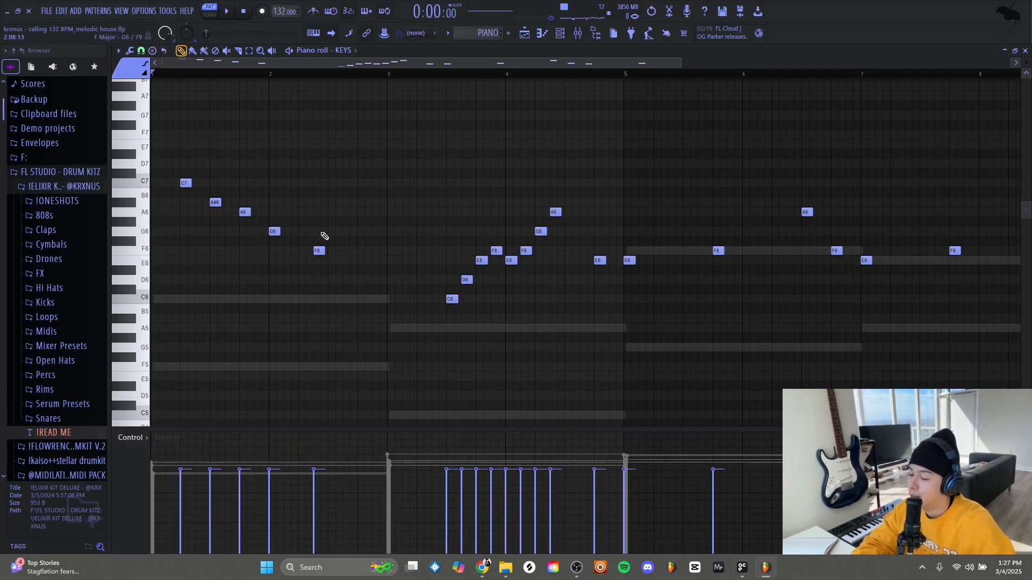
pyautogui.click(737, 574)
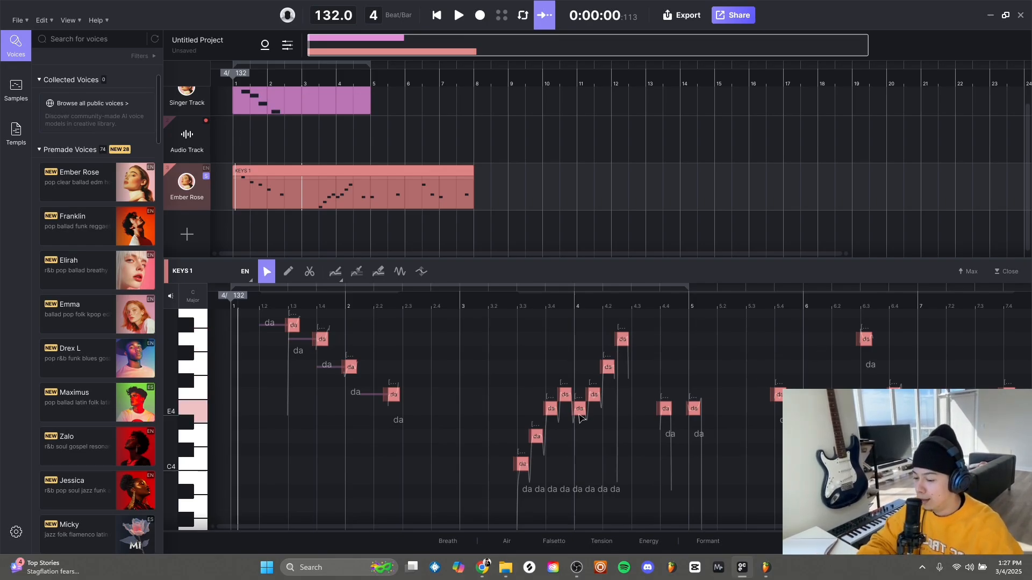
# Step: Enter the lyrics "these", "days", "feel" and "colder" from the KEYS 1 clip's first note on, with "colder" filling the fourth and fifth notes
pyautogui.scroll(1, 581, 405)
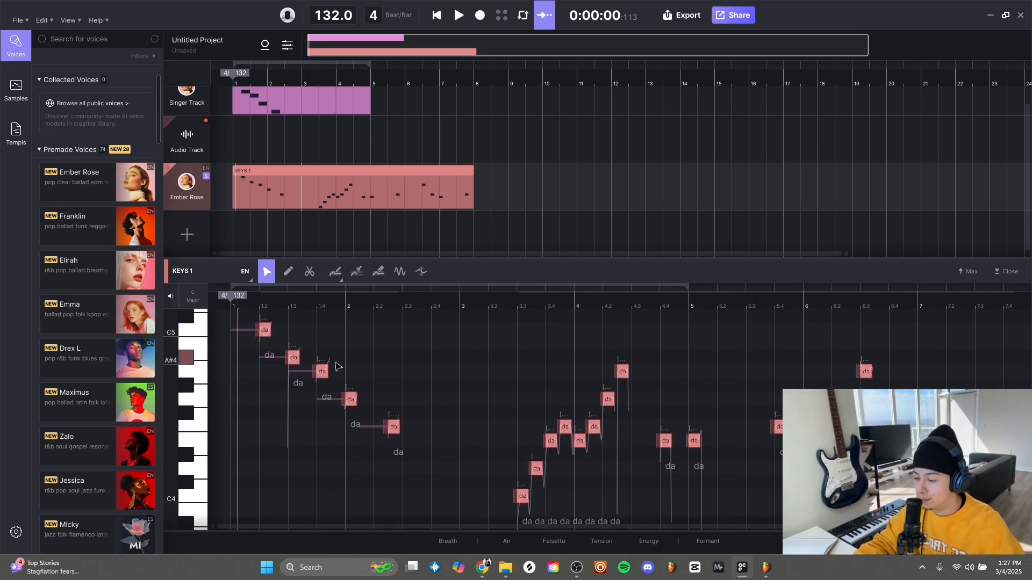
pyautogui.doubleClick(293, 357)
pyautogui.write('these')
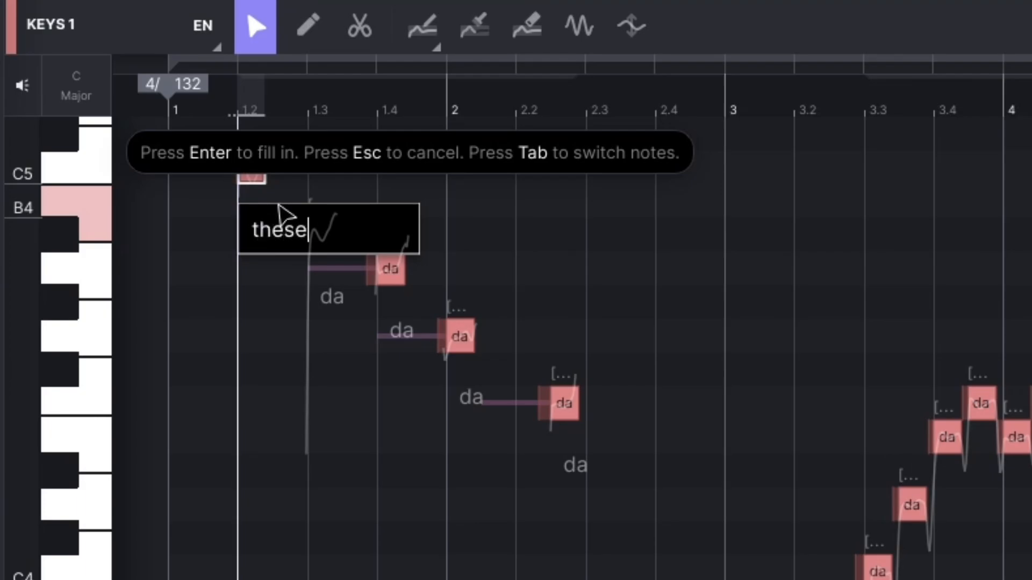
pyautogui.press('Tab')
pyautogui.write('days')
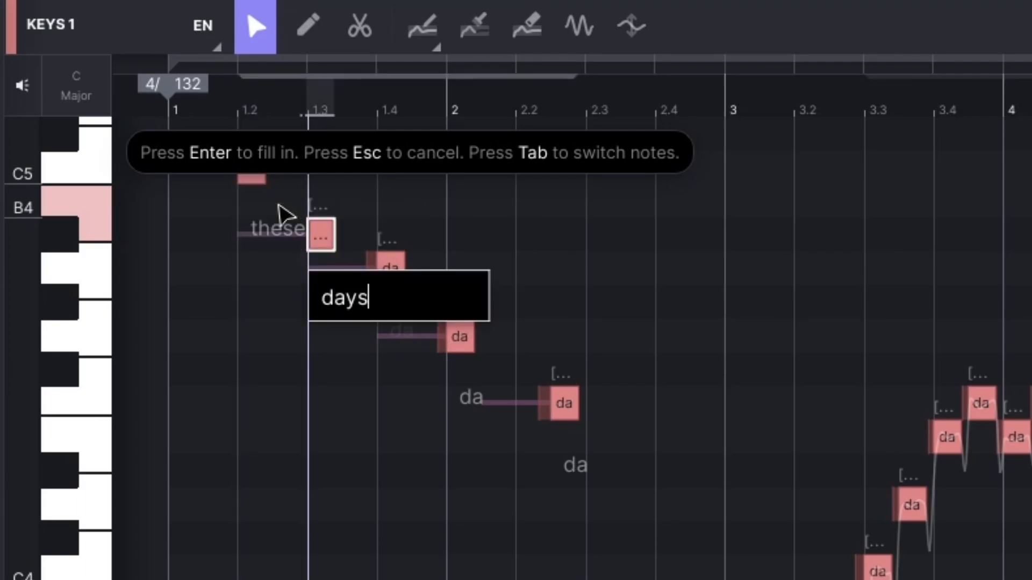
pyautogui.press('Tab')
pyautogui.write('feel')
pyautogui.press('Tab')
pyautogui.write('colder')
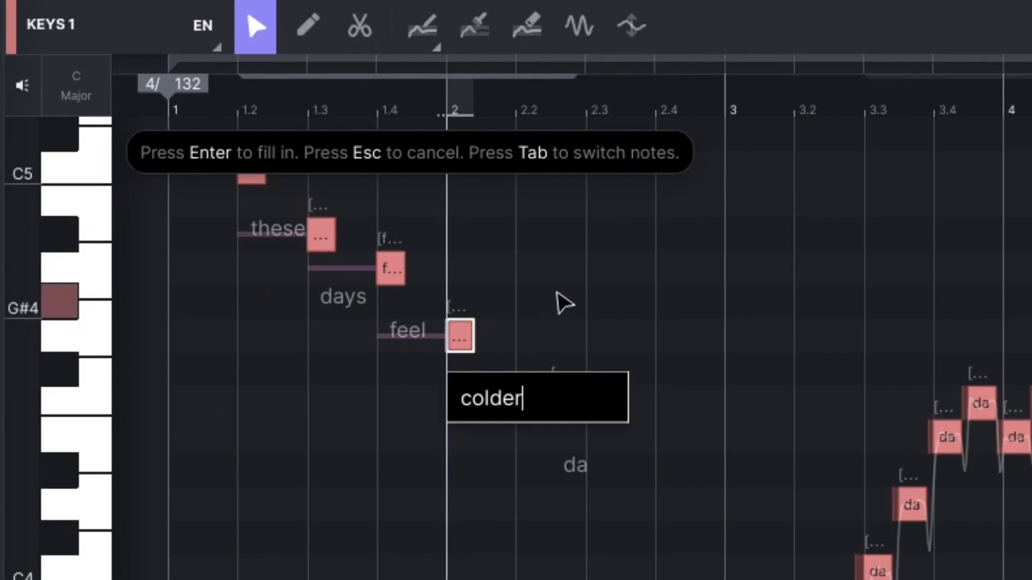
pyautogui.press('Return')
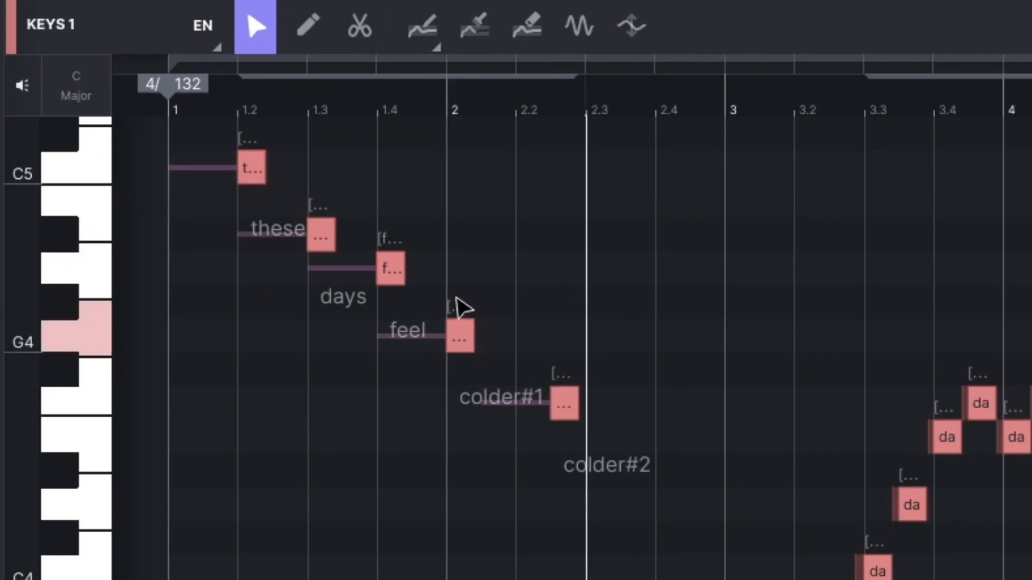
# Step: Play back the "these days feel colder" phrase from the start of bar 1
pyautogui.click(169, 95)
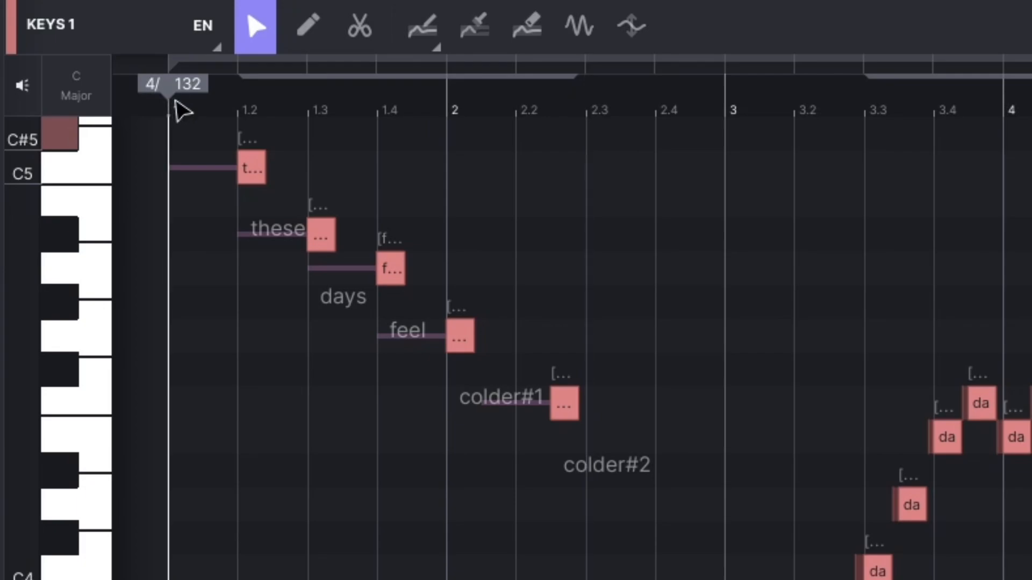
pyautogui.press('space')
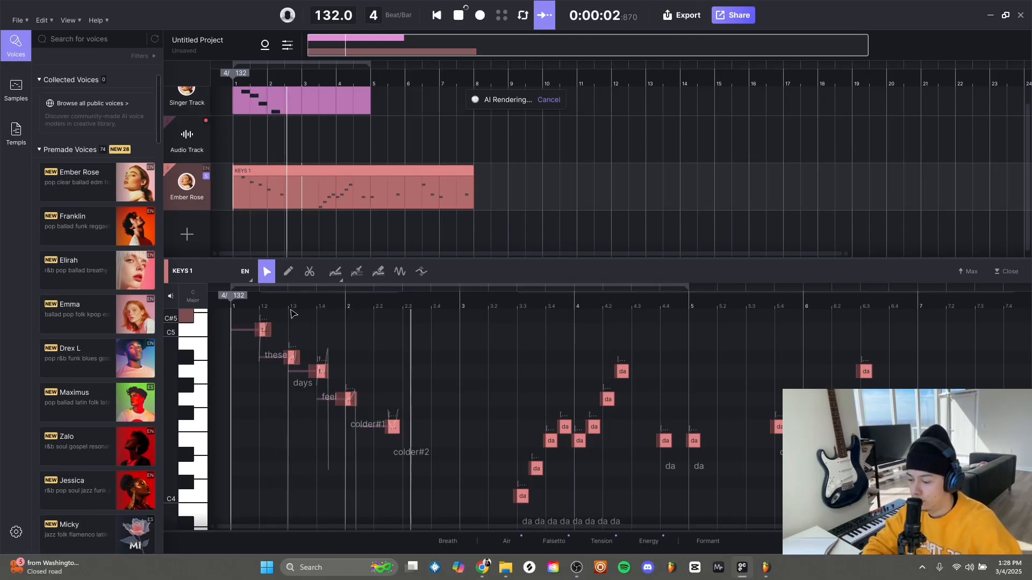
pyautogui.press('space')
# Step: Examine the phonemes, note lengths and pitch curves of the "these days feel colder" notes in the KEYS 1 clip
pyautogui.scroll(2, 326, 365)
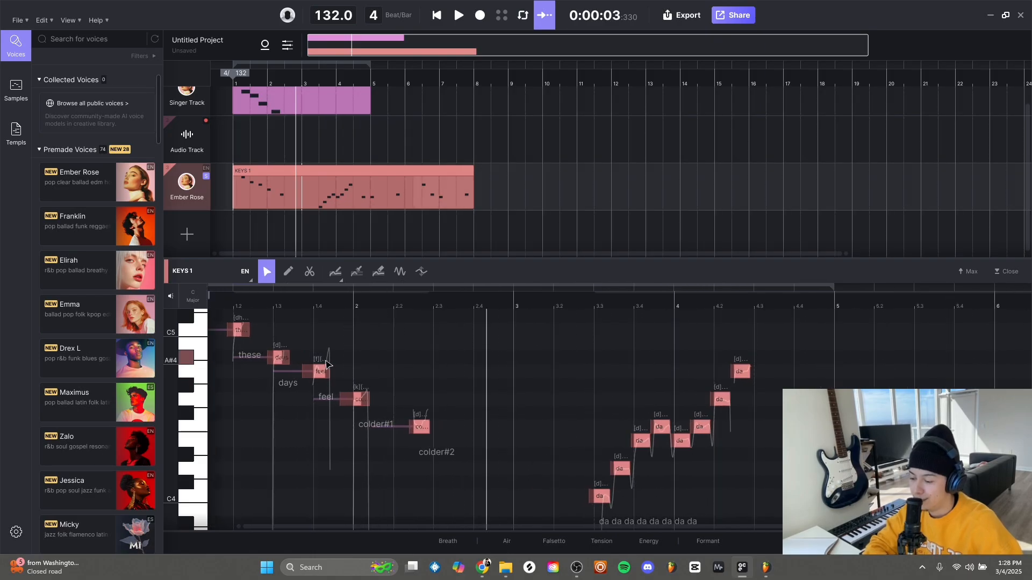
pyautogui.scroll(1, 405, 376)
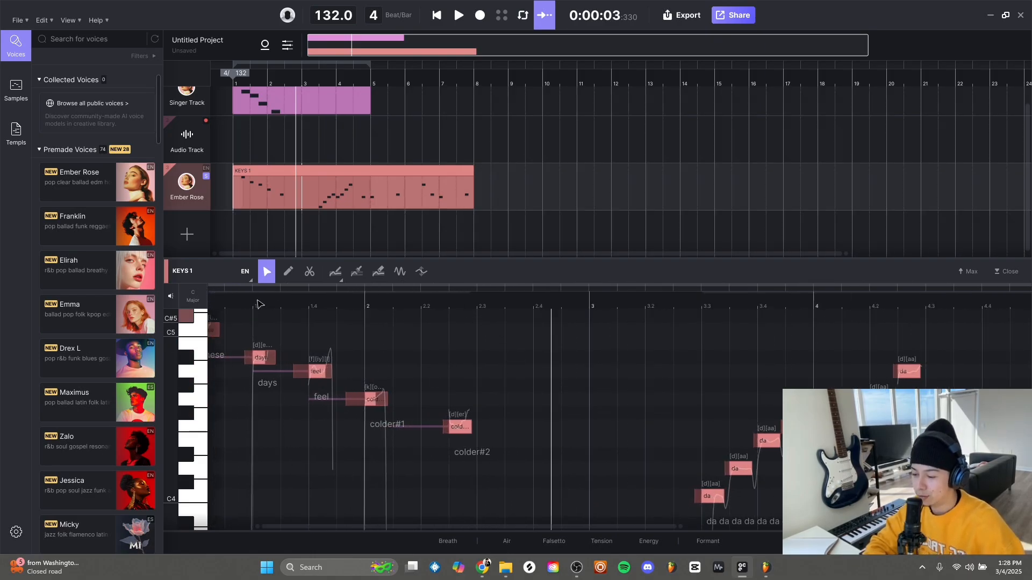
pyautogui.click(211, 305)
pyautogui.moveTo(286, 526); pyautogui.dragTo(240, 526)
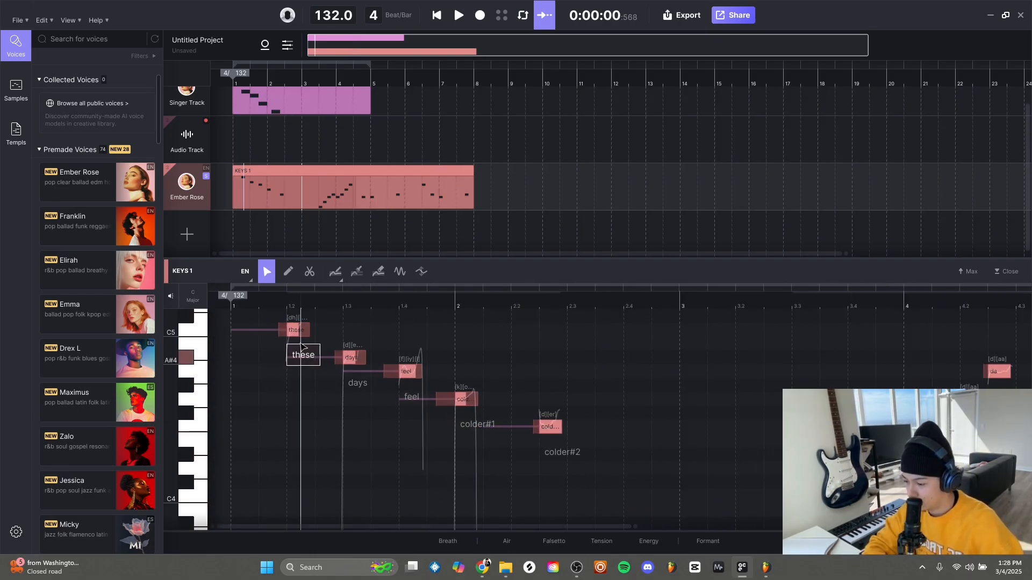
pyautogui.scroll(5, 303, 353)
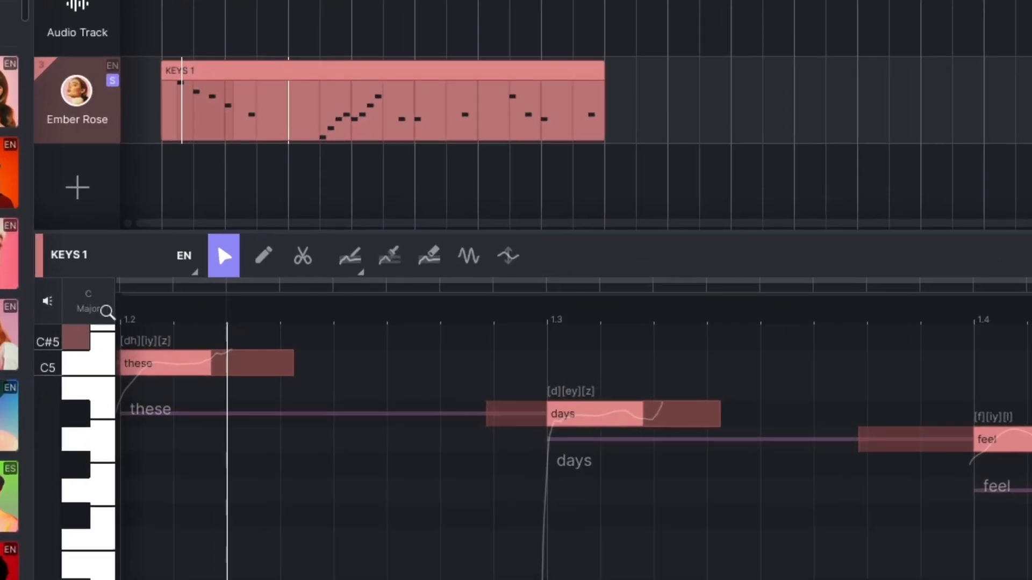
pyautogui.moveTo(107, 313); pyautogui.dragTo(223, 324)
pyautogui.click(216, 315)
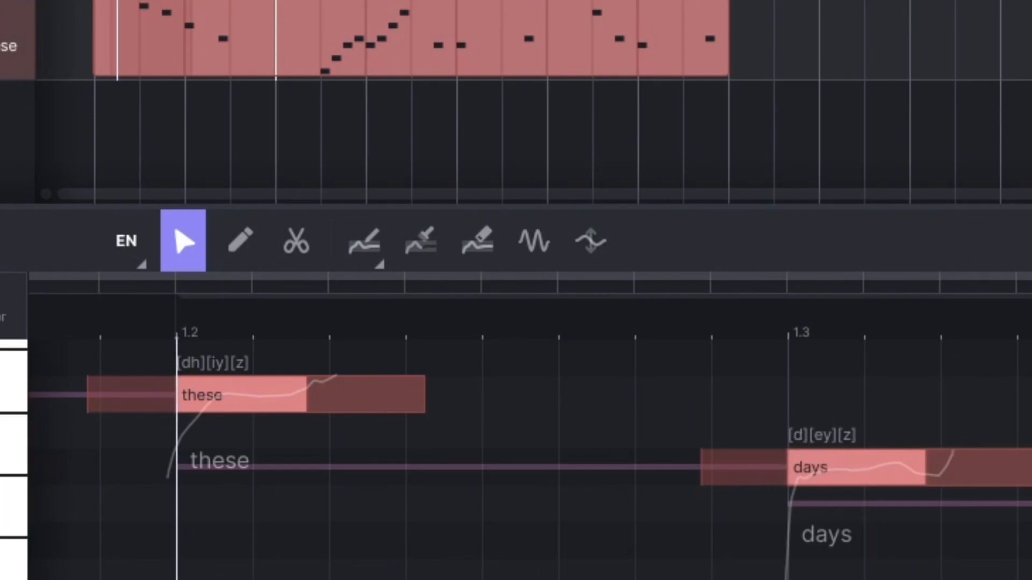
pyautogui.scroll(-6, 956, 452)
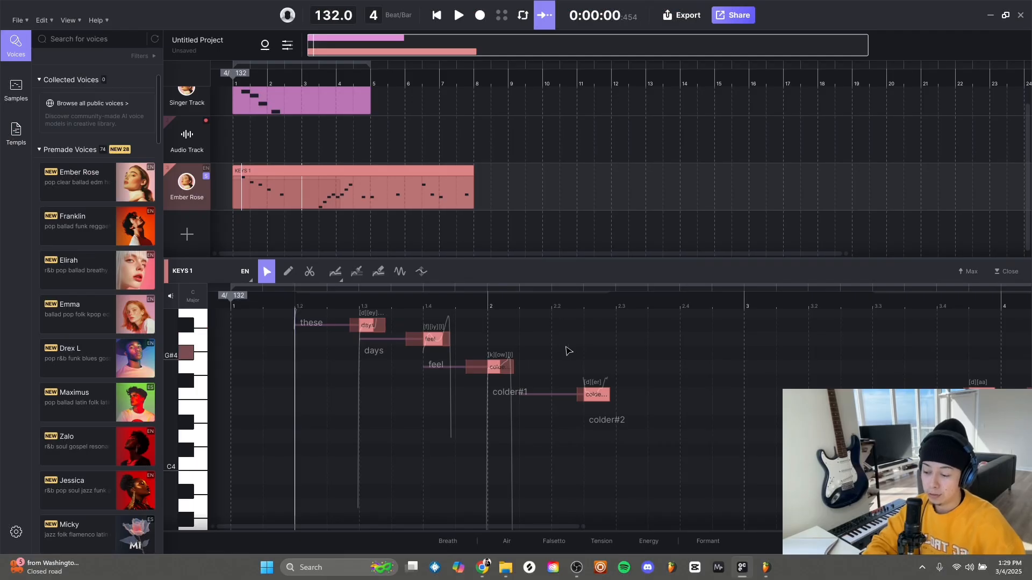
pyautogui.scroll(3, 959, 449)
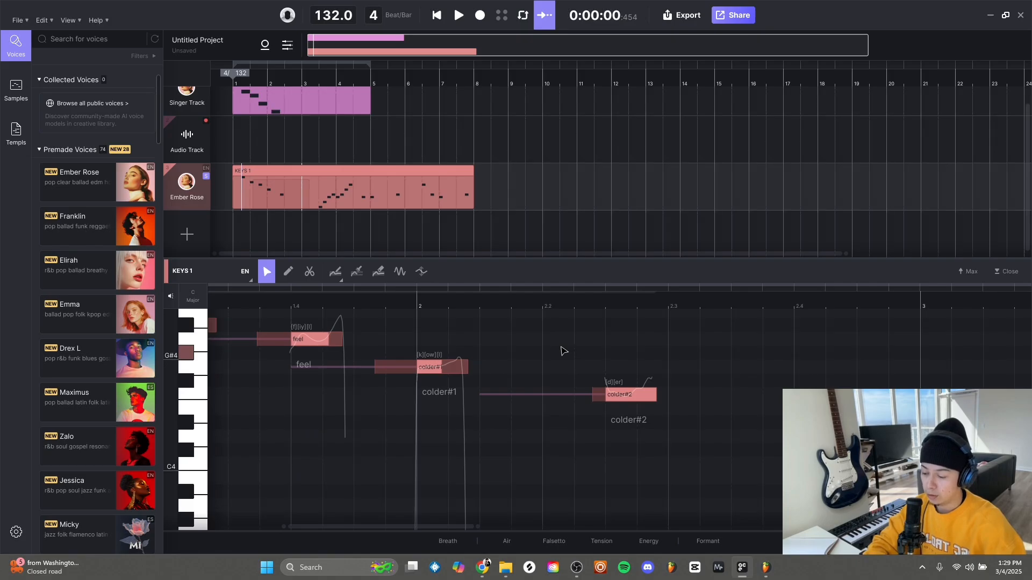
pyautogui.scroll(2, 649, 356)
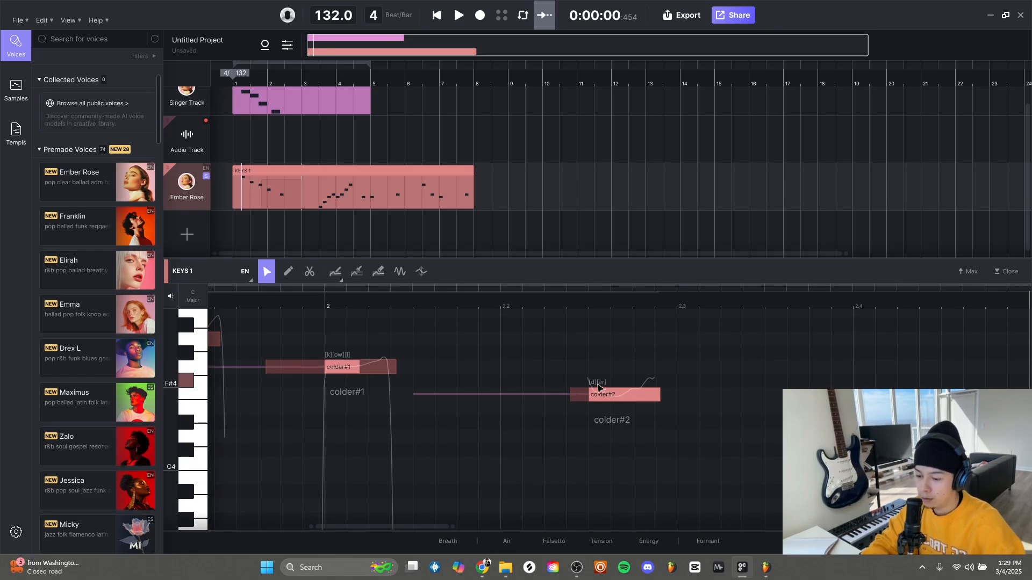
pyautogui.scroll(-4, 632, 386)
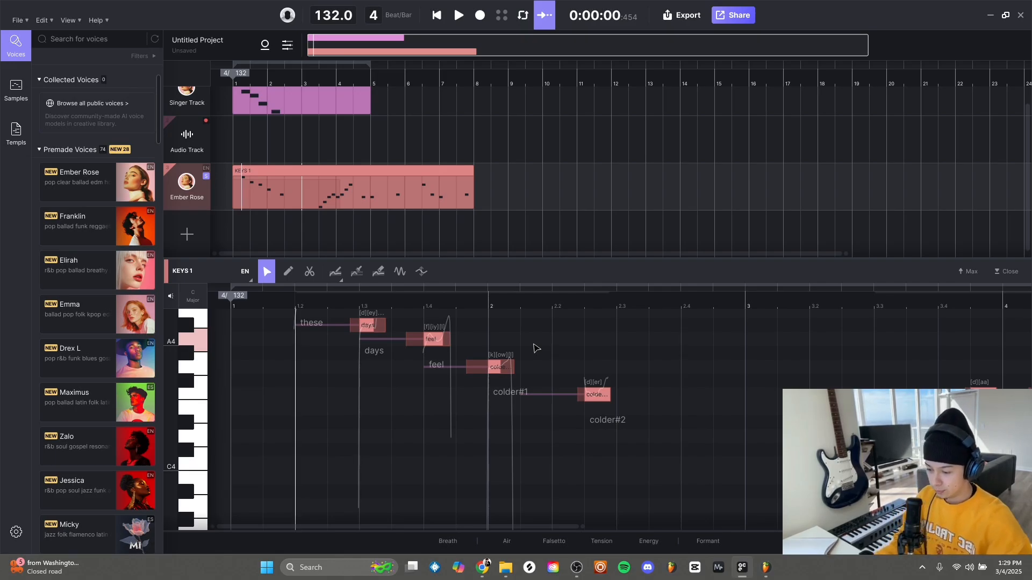
# Step: Replace the eight-note "da" phrase starting at 3.3 with the lyrics "is it cause i'm drifting away from you"
pyautogui.scroll(-5, 705, 357)
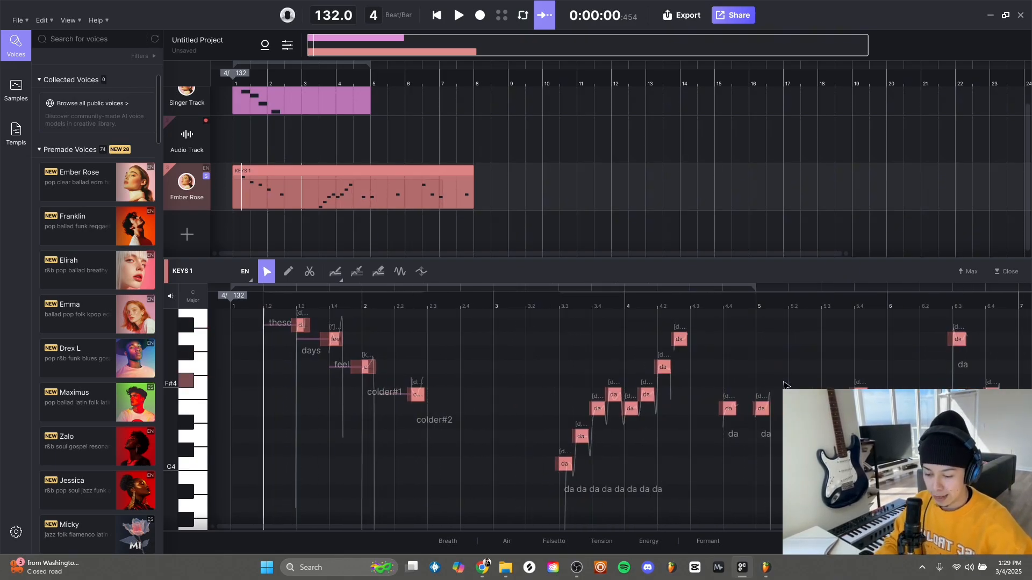
pyautogui.scroll(3, 637, 397)
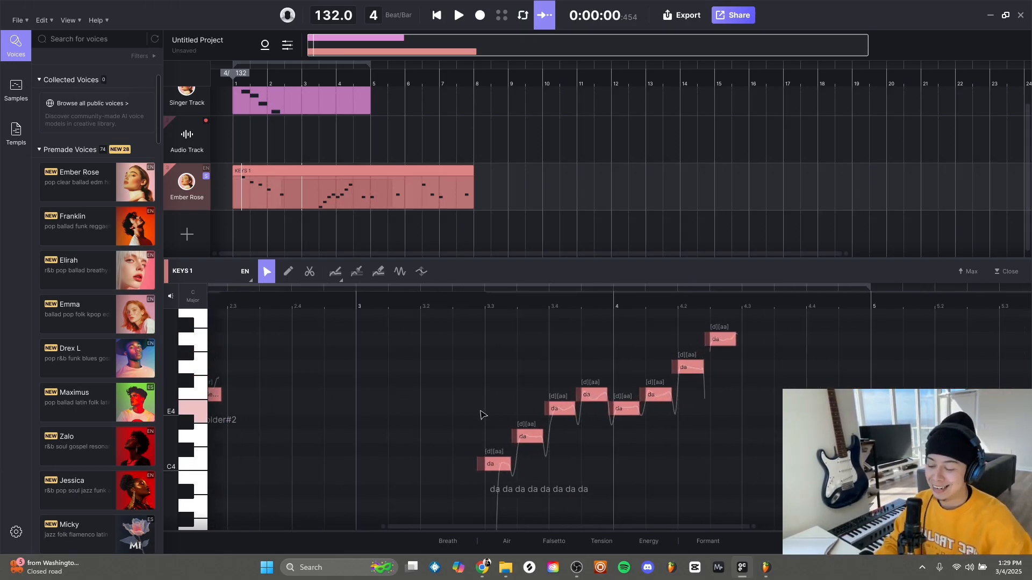
pyautogui.scroll(-3, 595, 423)
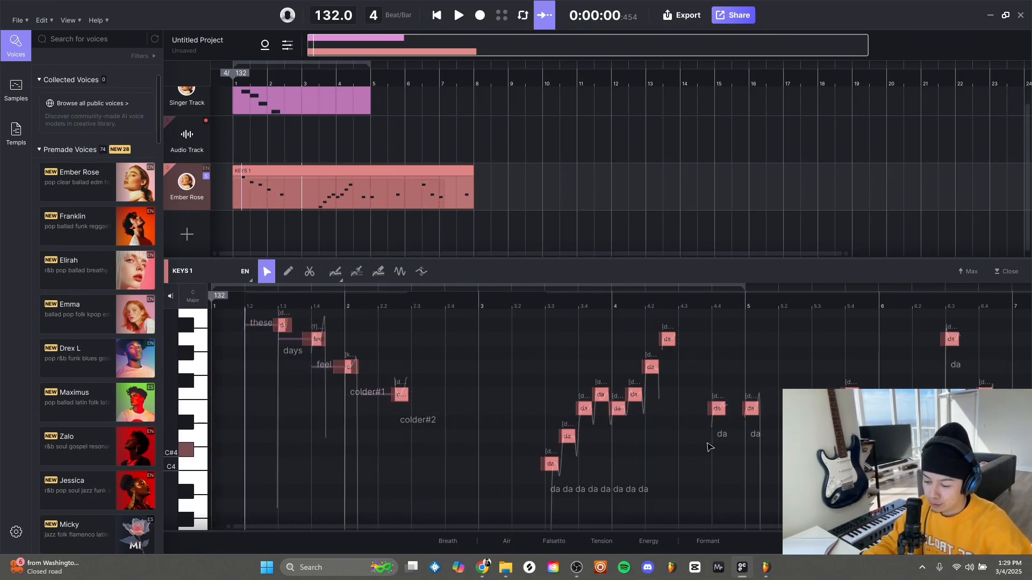
pyautogui.scroll(3, 743, 434)
pyautogui.doubleClick(379, 489)
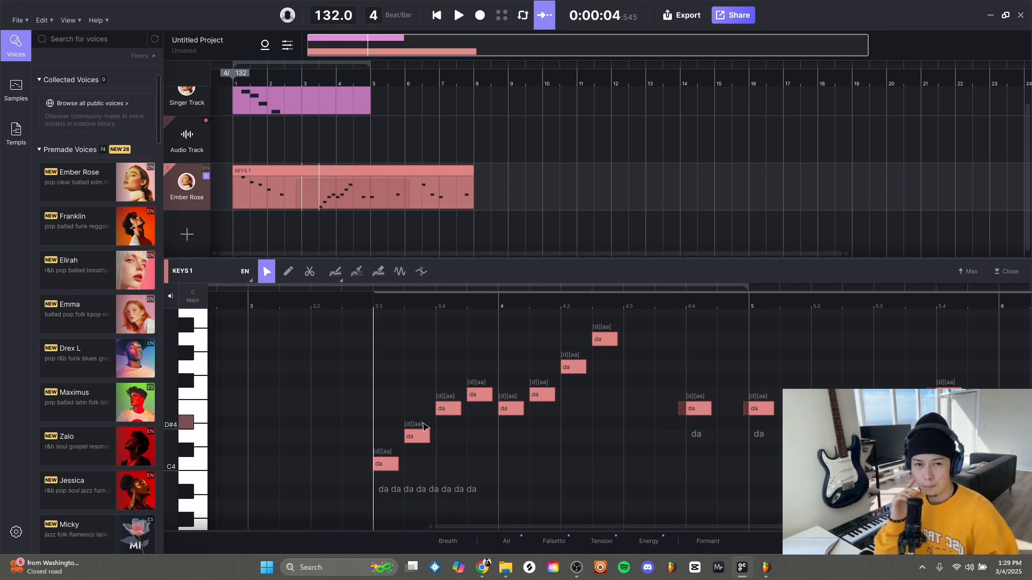
pyautogui.doubleClick(416, 488)
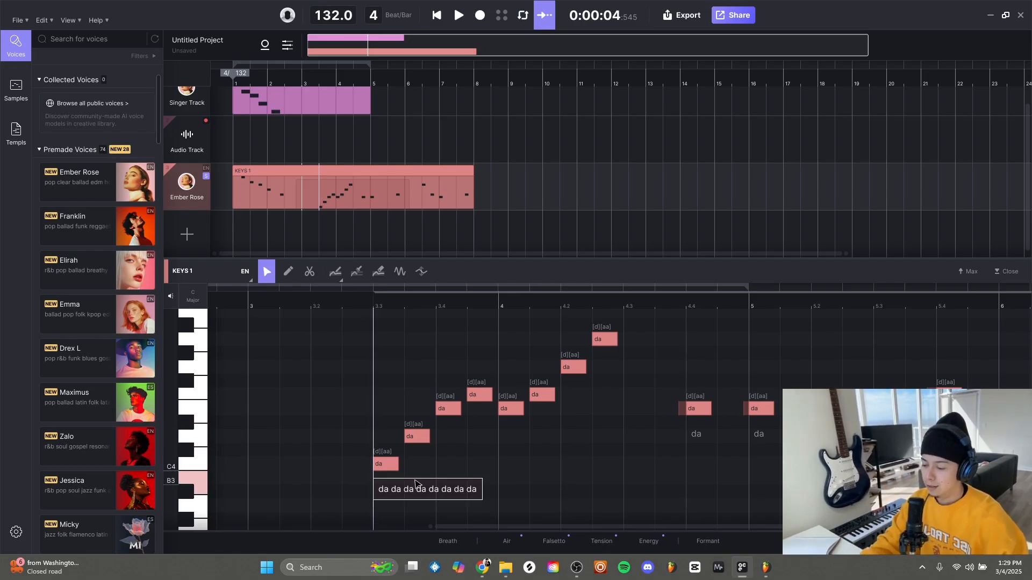
pyautogui.hotkey('ctrl', 'a')
pyautogui.write('is ')
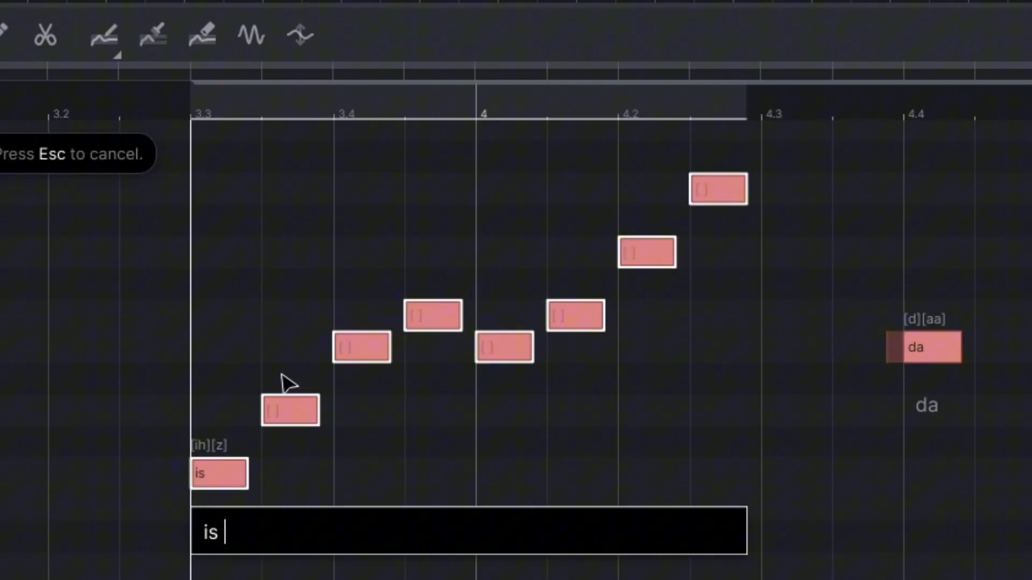
pyautogui.write('it cau')
pyautogui.press('BackSpace')
pyautogui.write('au')
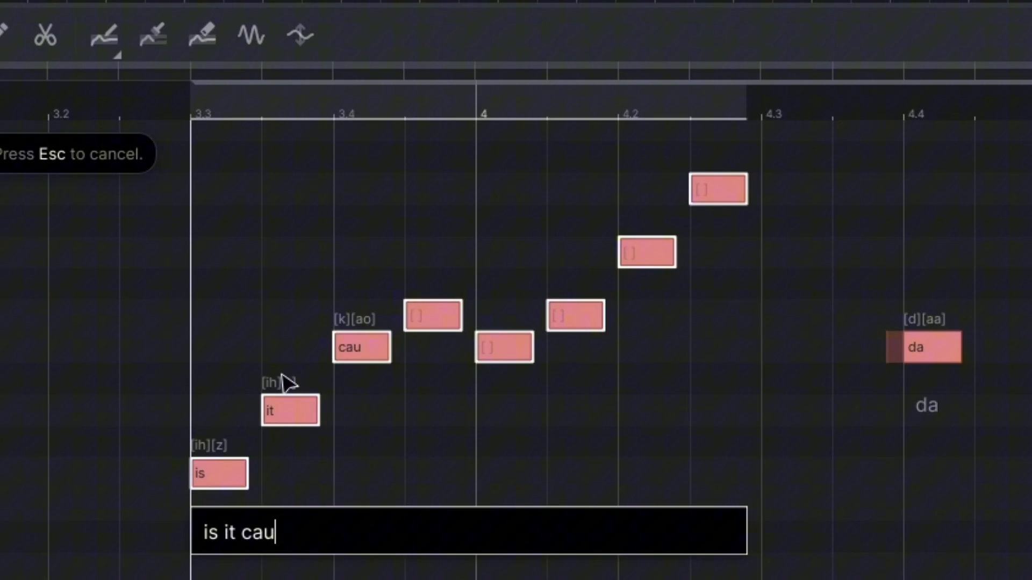
pyautogui.write("se i'm dr")
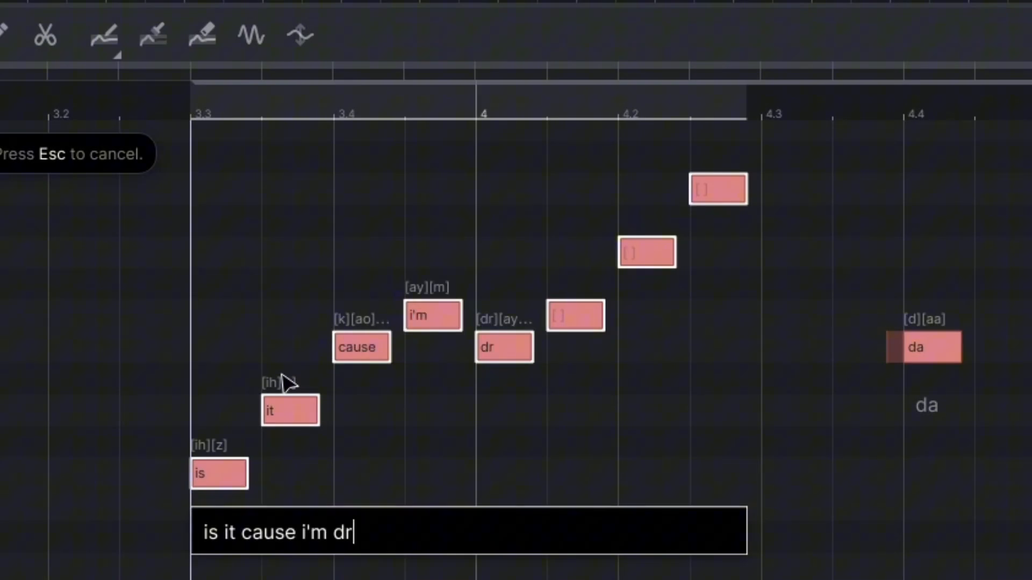
pyautogui.write('ifitng')
pyautogui.press('BackSpace')
pyautogui.press('BackSpace')
pyautogui.press('BackSpace')
pyautogui.write('t')
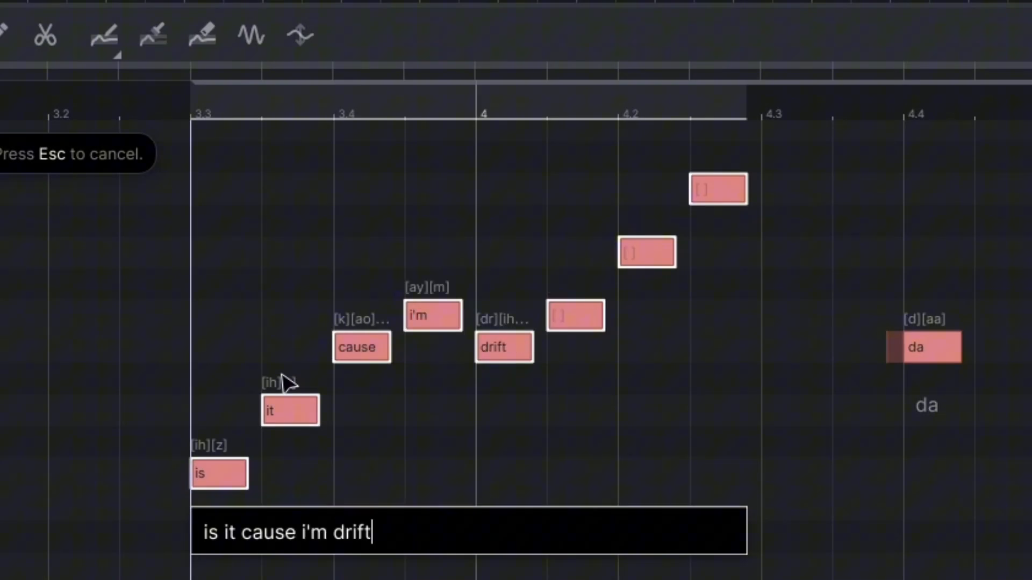
pyautogui.write('in ga')
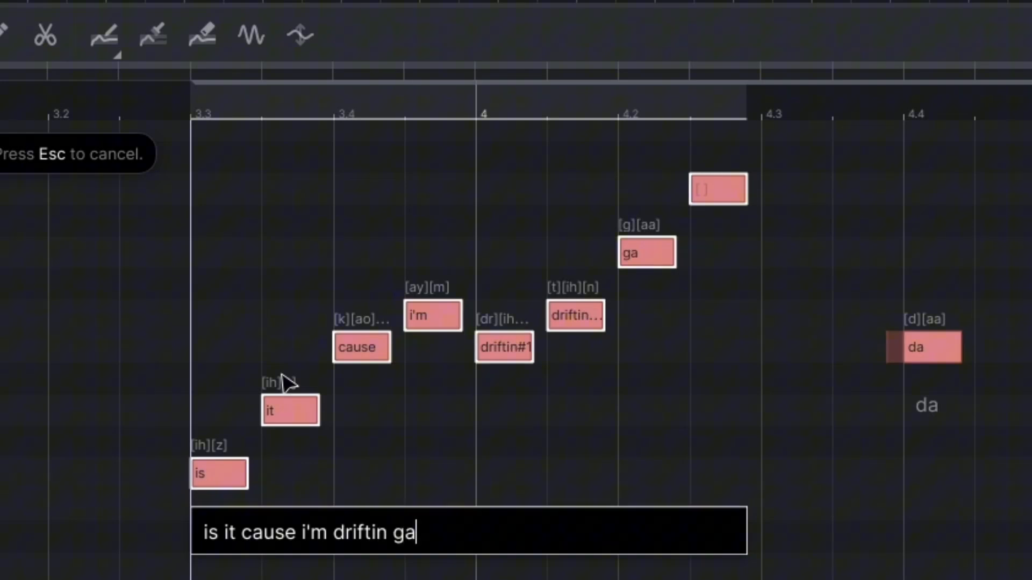
pyautogui.write('way')
pyautogui.press('BackSpace')
pyautogui.press('BackSpace')
pyautogui.press('BackSpace')
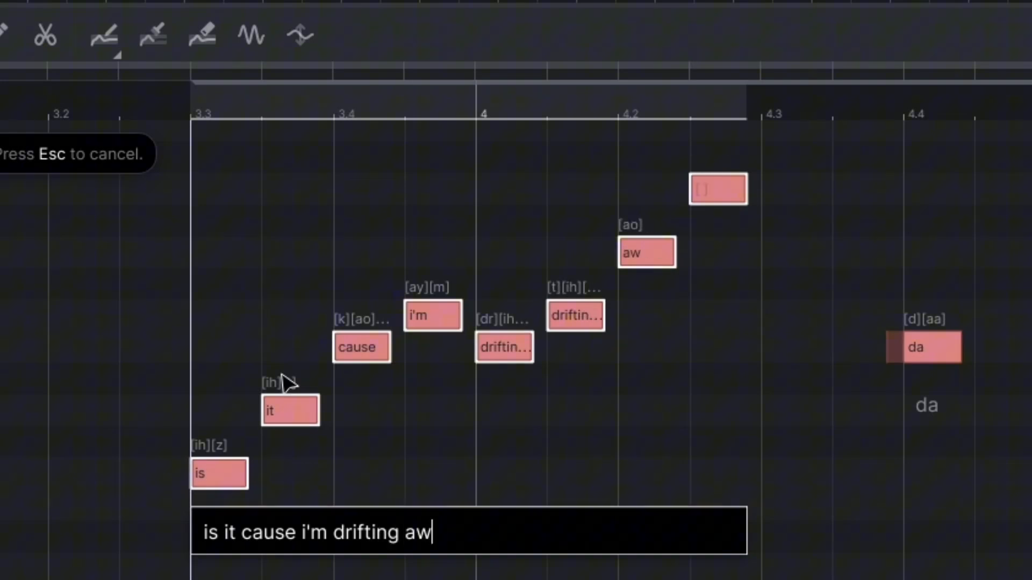
pyautogui.write('ay from you')
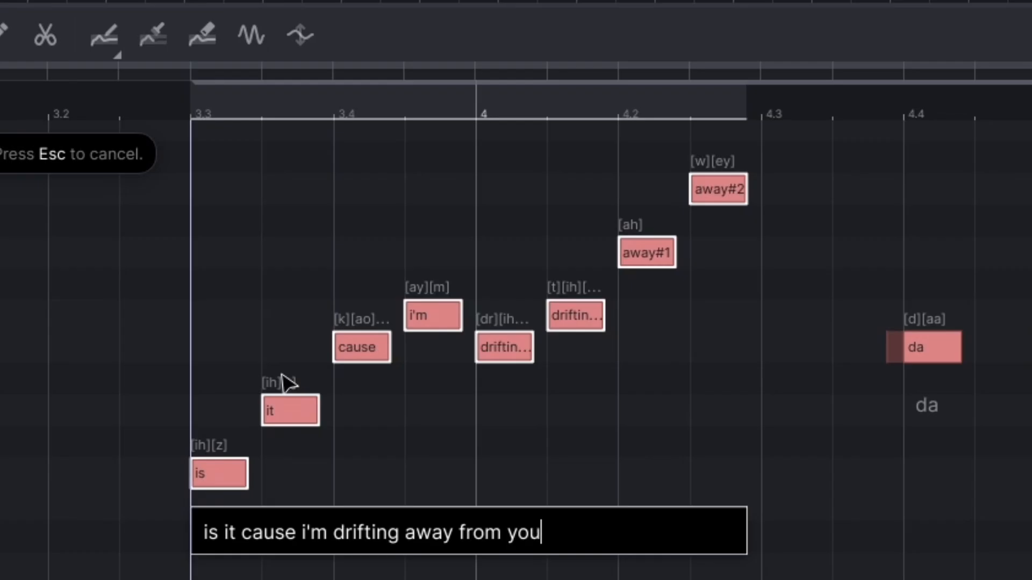
pyautogui.click(486, 478)
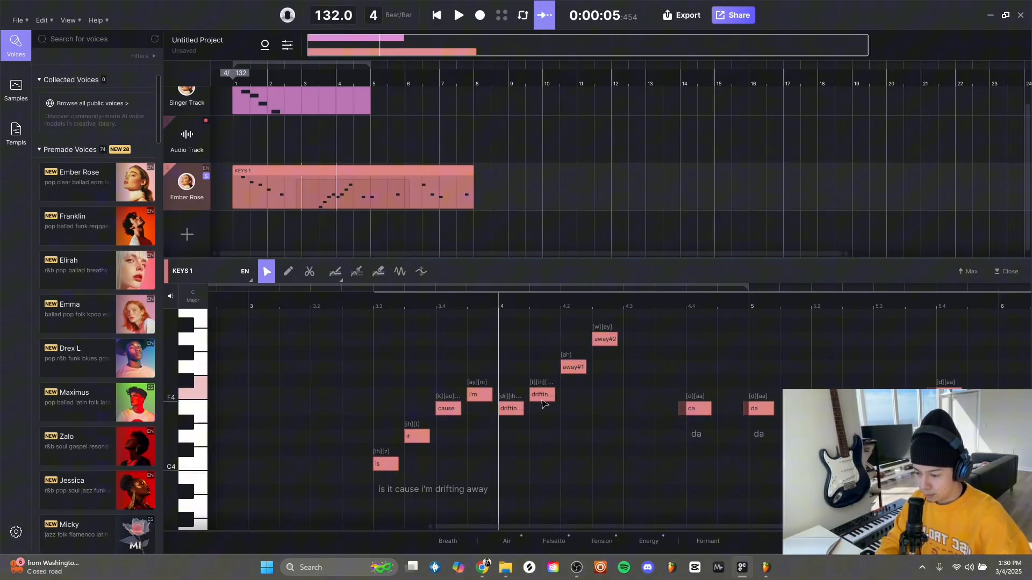
# Step: Enter the lyric "from" on the note at 4.4 and "you" on the note at bar 5
pyautogui.scroll(4, 571, 373)
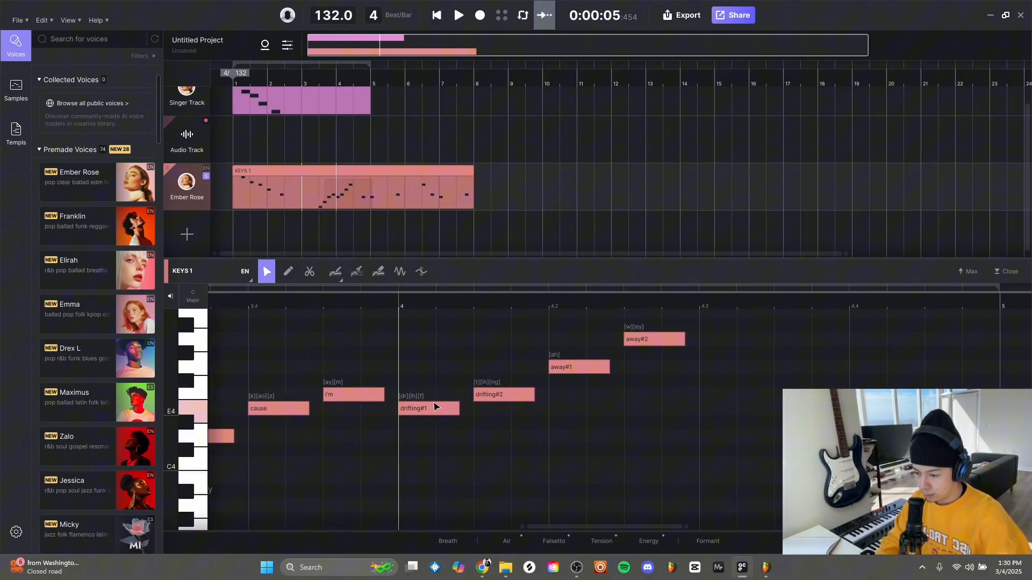
pyautogui.scroll(-5, 617, 346)
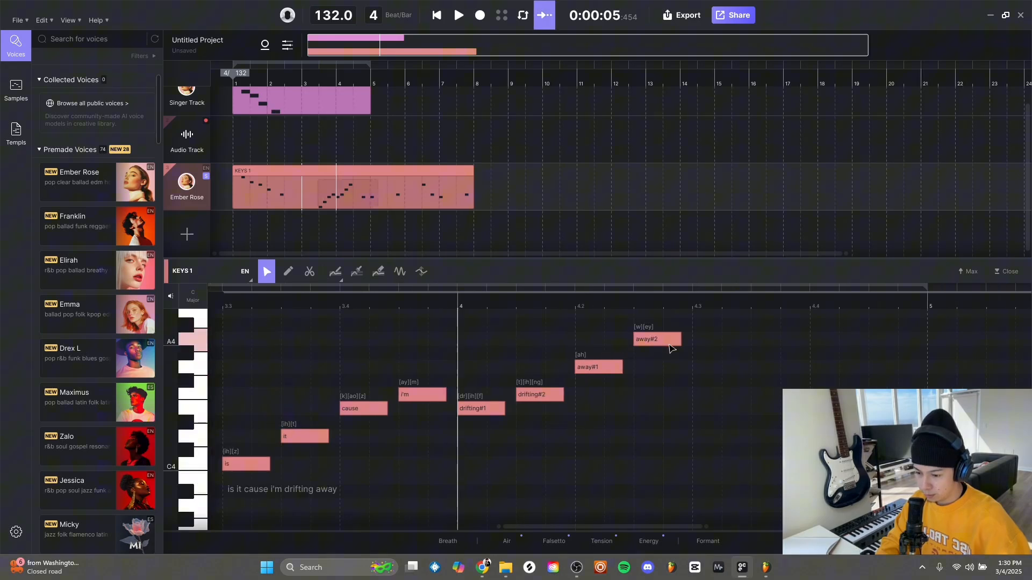
pyautogui.doubleClick(692, 434)
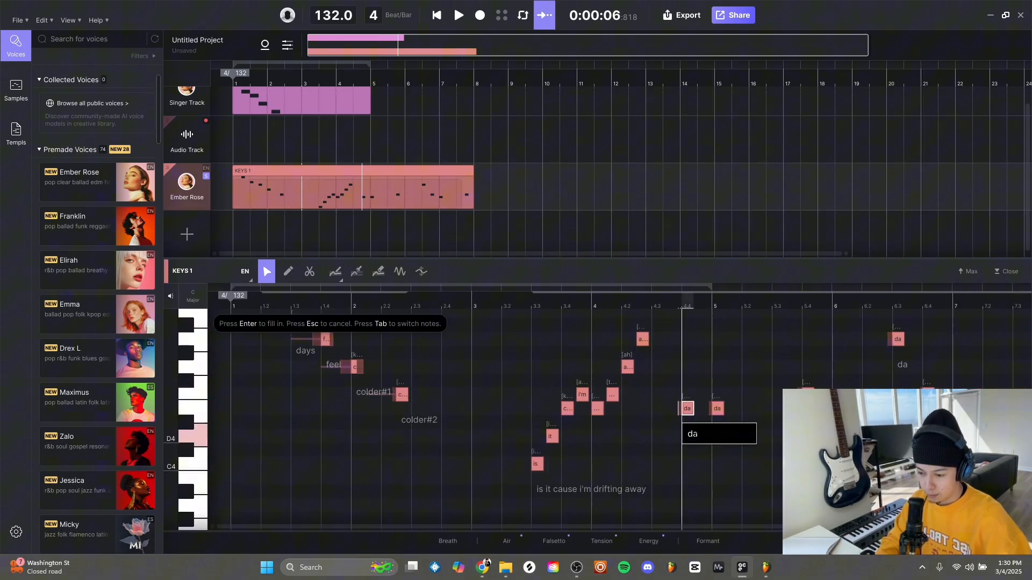
pyautogui.write('from')
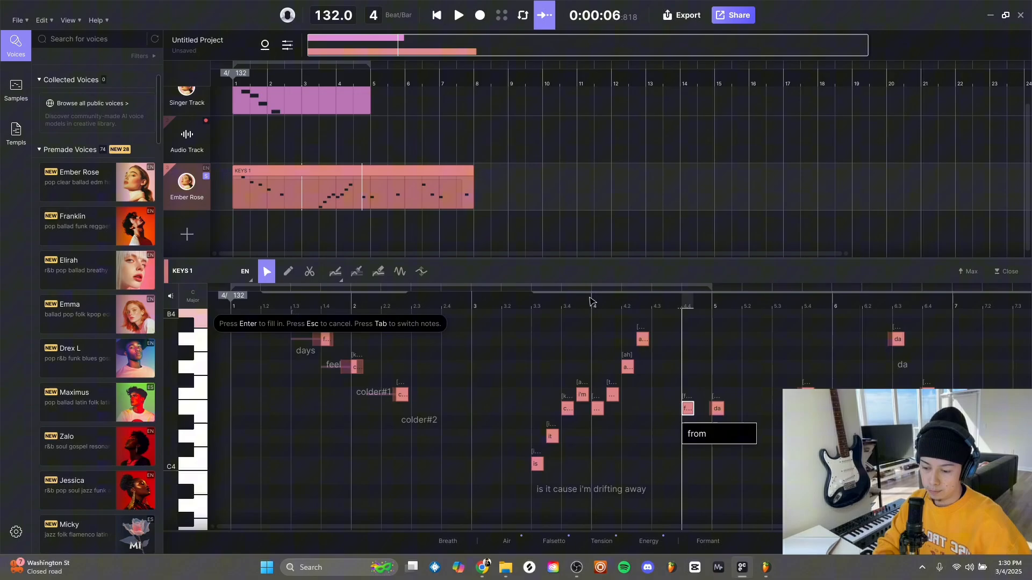
pyautogui.press('Return')
pyautogui.doubleClick(719, 407)
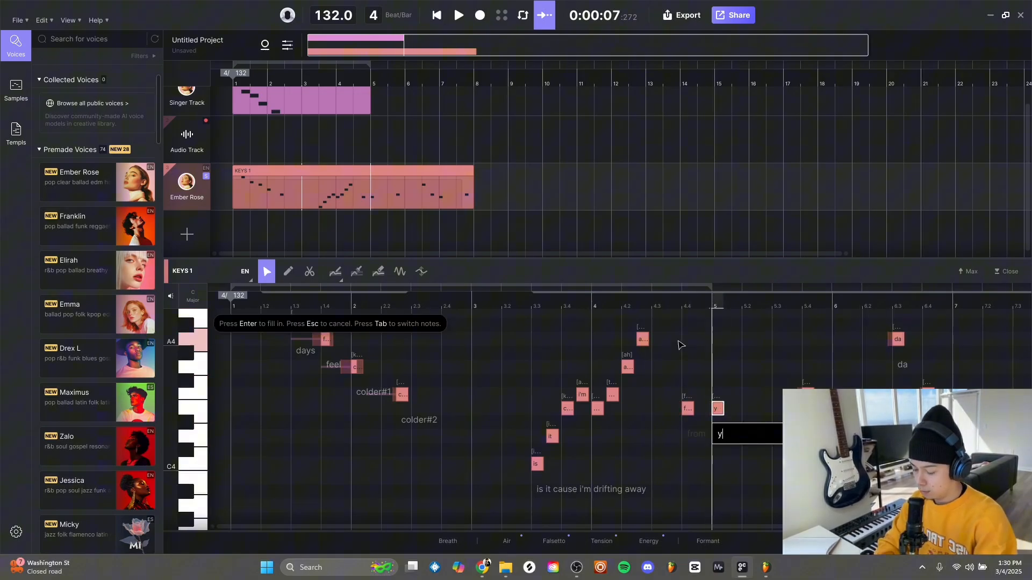
pyautogui.write('you')
pyautogui.press('Return')
# Step: Lengthen the "you" note to end at 5.3 and the "from" note to meet it at bar 5
pyautogui.scroll(3, 752, 330)
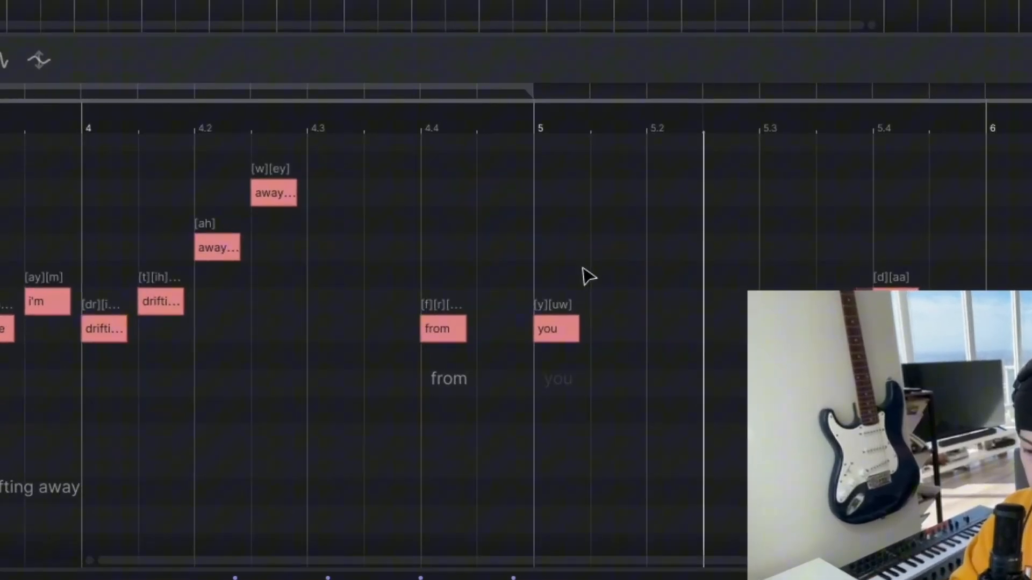
pyautogui.click(691, 409)
pyautogui.click(677, 306)
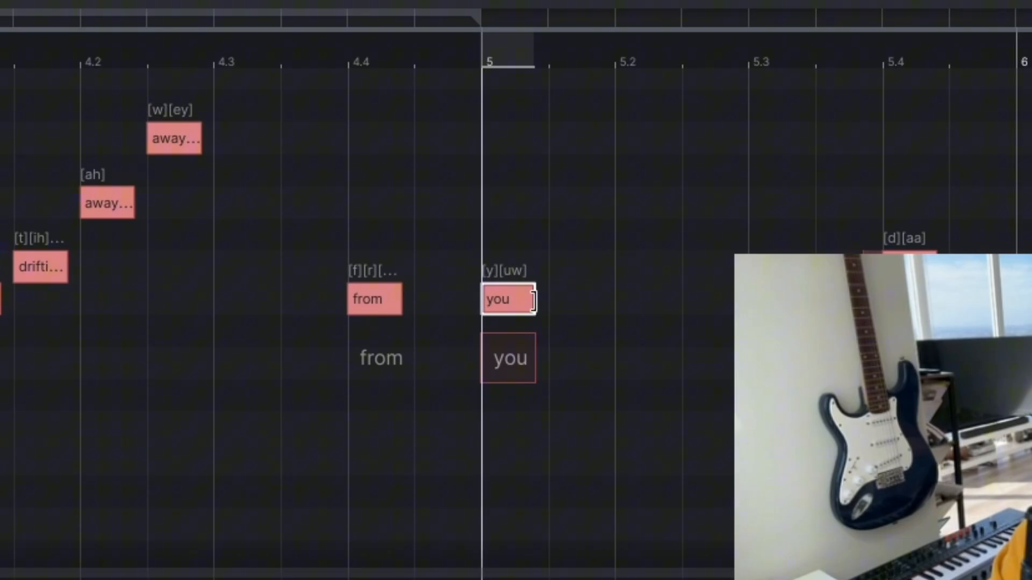
pyautogui.moveTo(533, 300); pyautogui.dragTo(747, 300)
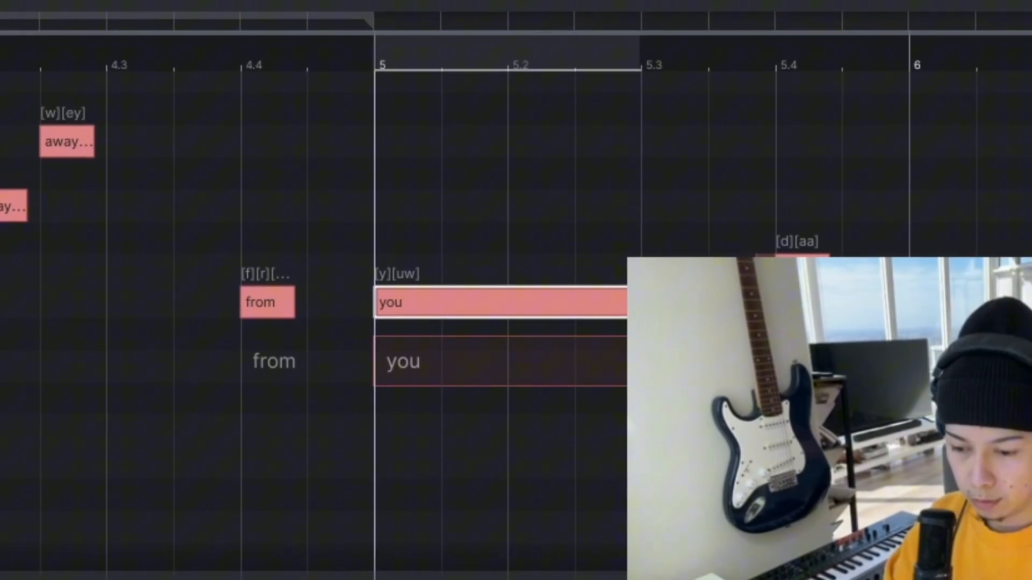
pyautogui.click(285, 302)
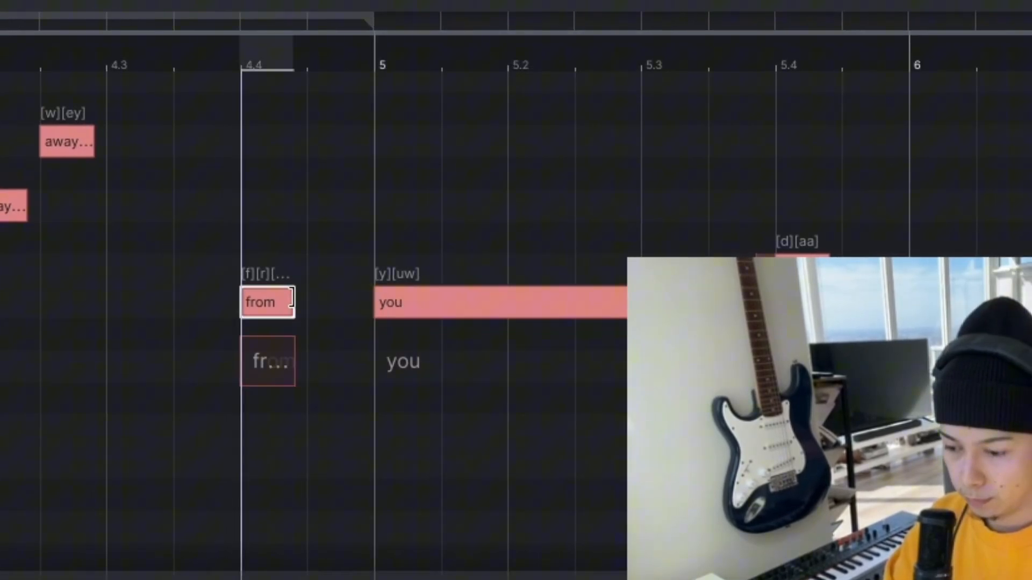
pyautogui.moveTo(293, 302); pyautogui.dragTo(364, 302)
pyautogui.click(244, 216)
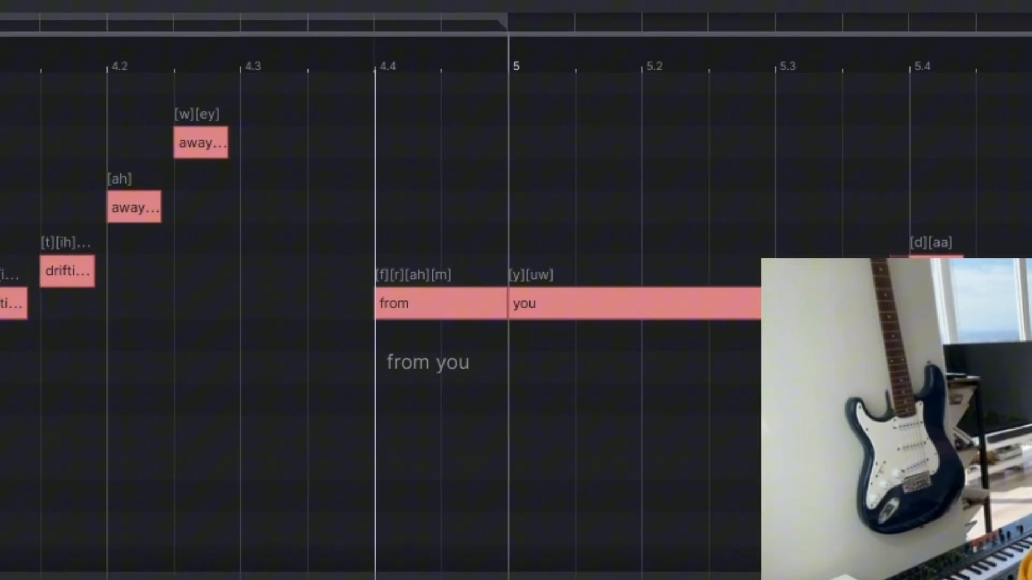
# Step: Lengthen all eight "is it cause i'm drifting away" notes together so they connect, with the last ending at 4.3
pyautogui.moveTo(122, 469); pyautogui.dragTo(735, 155)
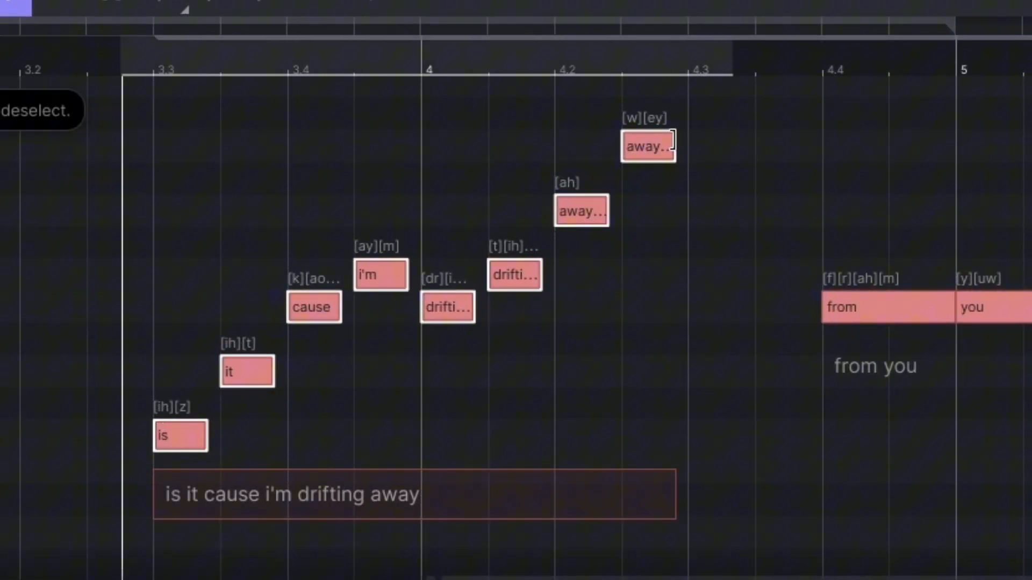
pyautogui.moveTo(674, 147); pyautogui.dragTo(686, 147)
pyautogui.click(609, 348)
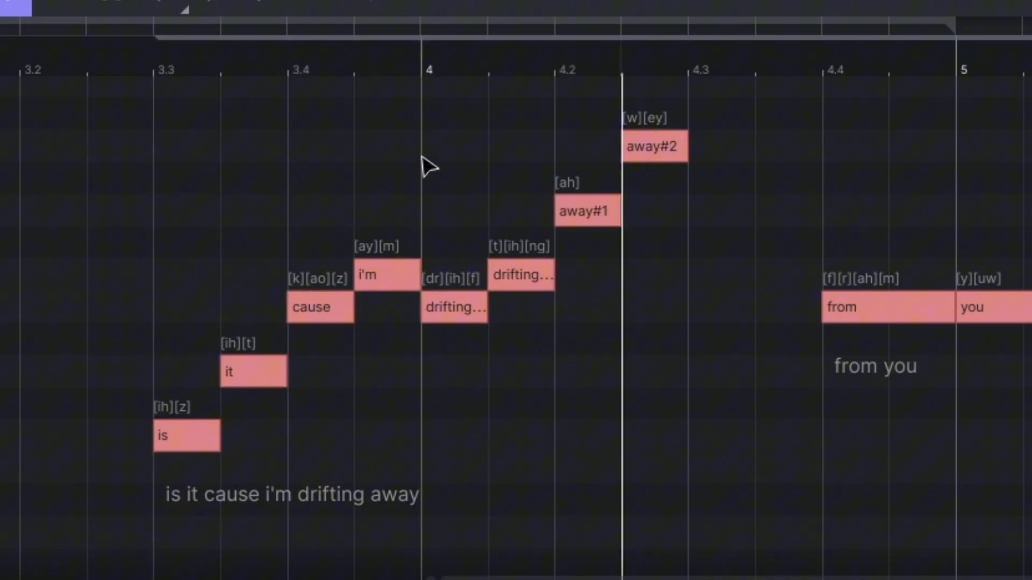
pyautogui.hscroll(-8, 365, 70)
pyautogui.scroll(-3, 365, 71)
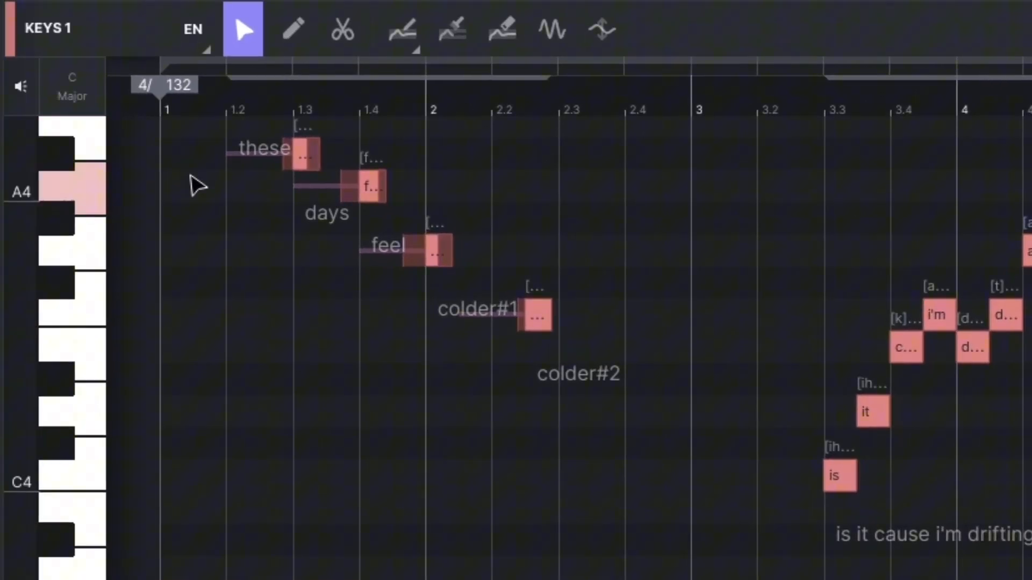
# Step: Lengthen the "these days feel colder#1" notes together so they connect, with the last ending at 2.2
pyautogui.scroll(2, 294, 407)
pyautogui.scroll(3, 294, 407)
pyautogui.moveTo(331, 360); pyautogui.dragTo(399, 361)
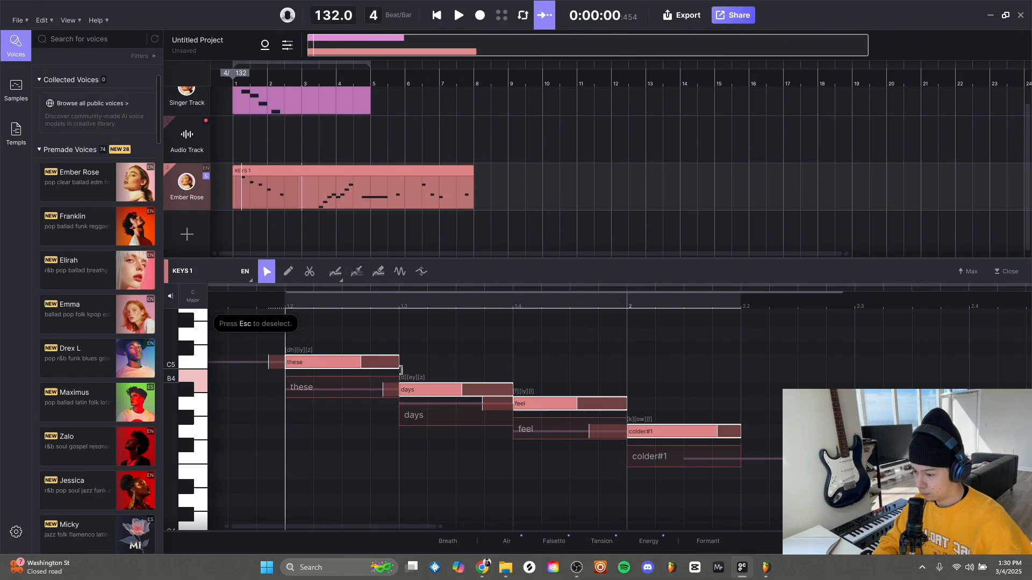
# Step: Enter the lyric "ooo" on the note at 5.4 and lengthen the preceding "you" note to meet it
pyautogui.scroll(-5, 294, 317)
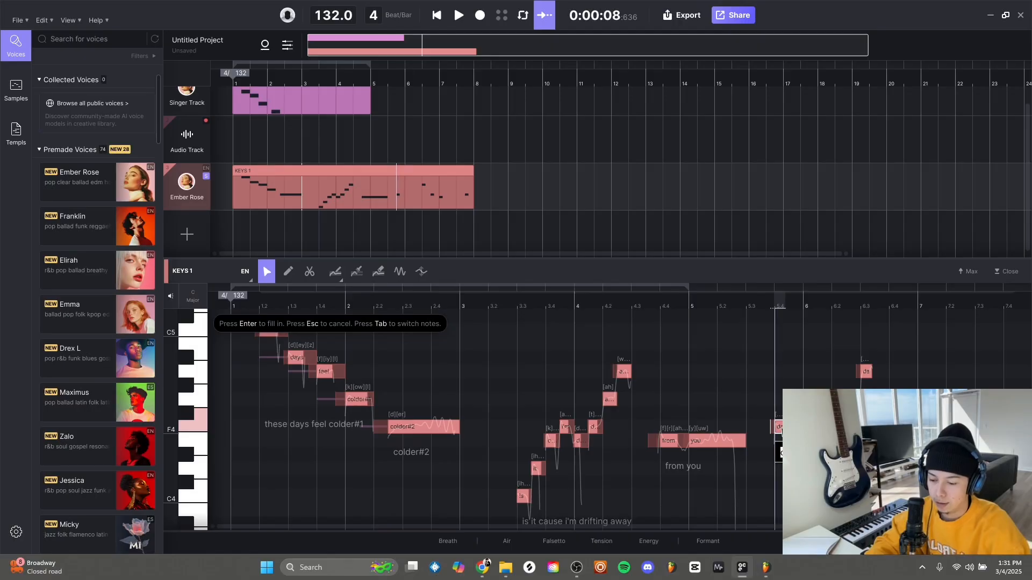
pyautogui.press('Return')
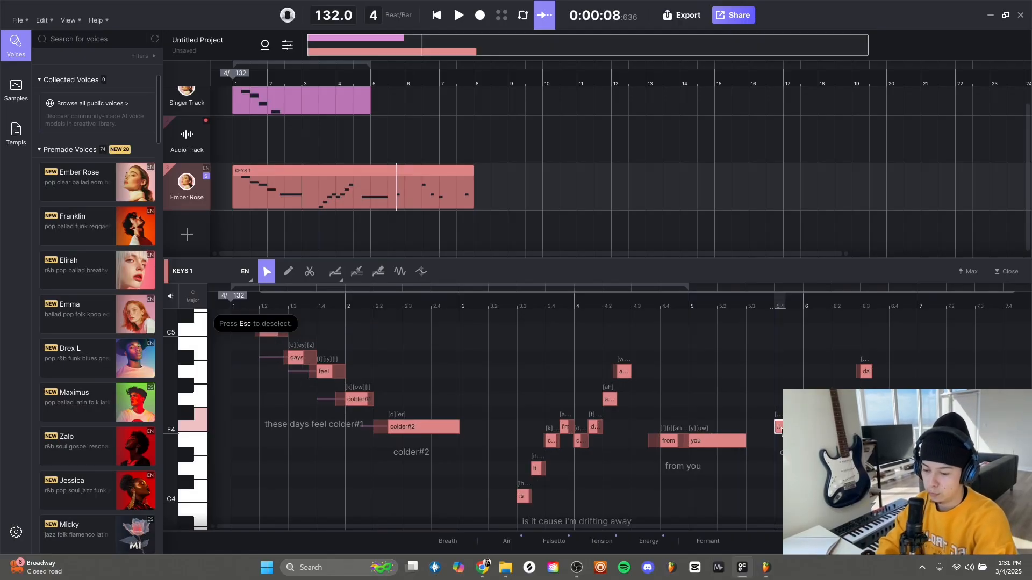
pyautogui.keyDown('ctrl'); pyautogui.scroll(5, 615, 352); pyautogui.keyUp('ctrl')
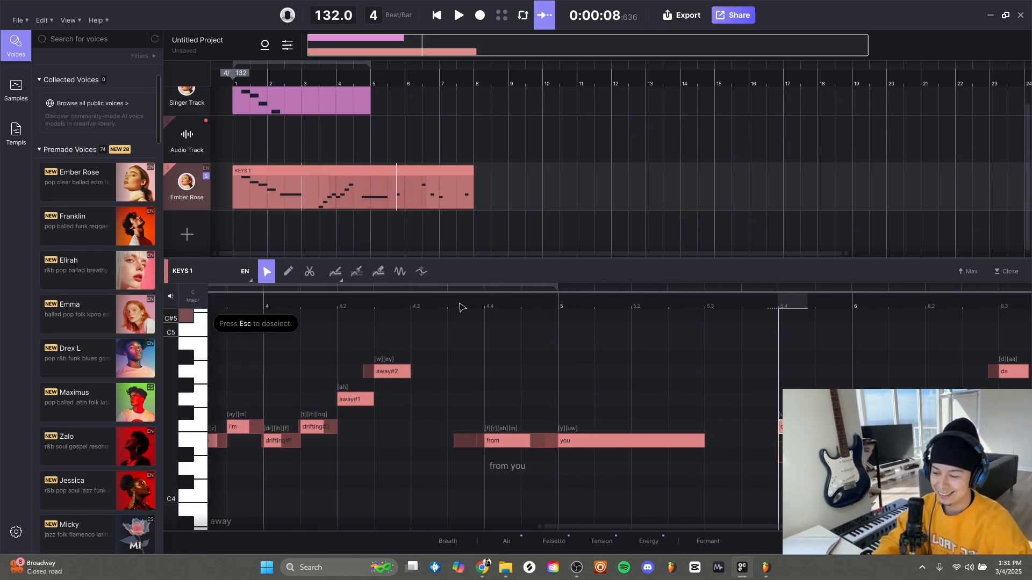
pyautogui.click(459, 307)
pyautogui.click(700, 440)
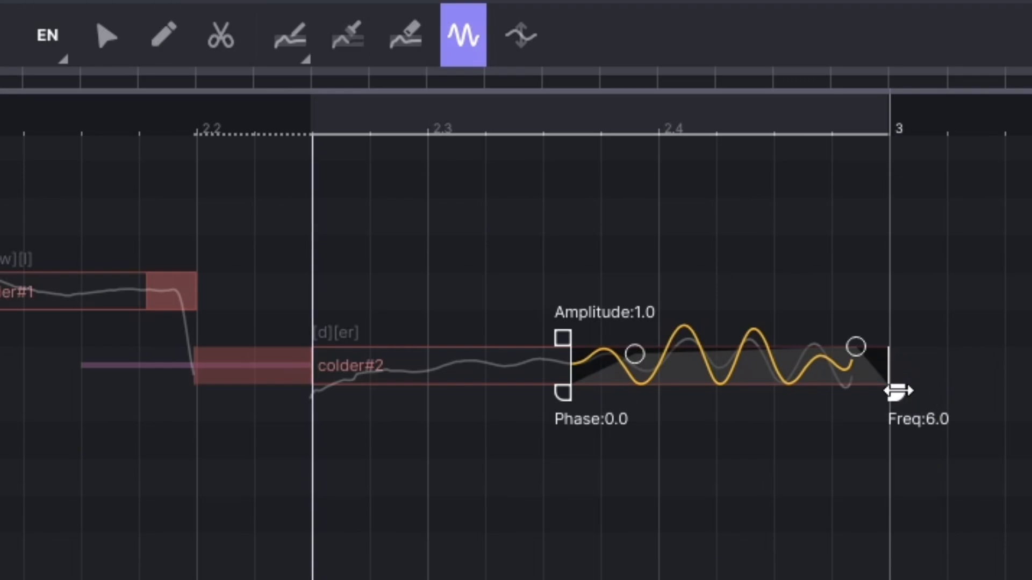
# Step: Set the vibrato frequency at the end of "colder#2" to 7.8 and move the vibrato's start to just before 2.4
pyautogui.moveTo(898, 391); pyautogui.dragTo(977, 387)
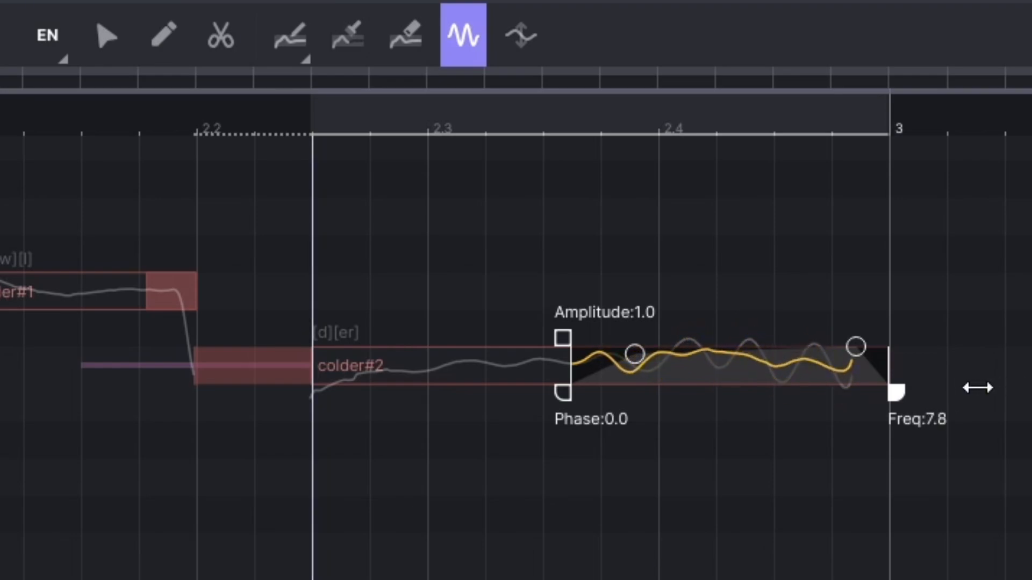
pyautogui.click(197, 124)
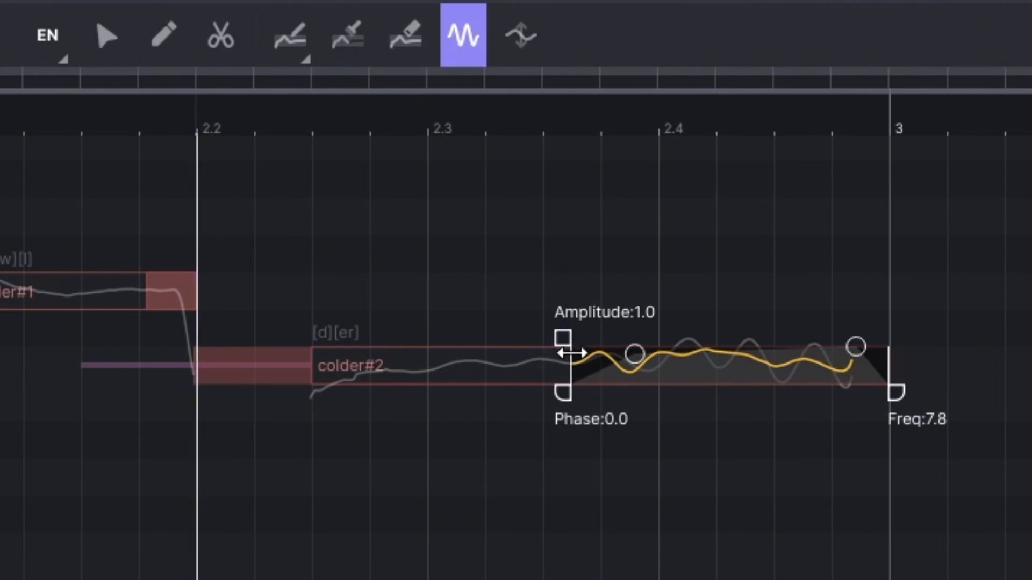
pyautogui.moveTo(571, 353); pyautogui.dragTo(636, 365)
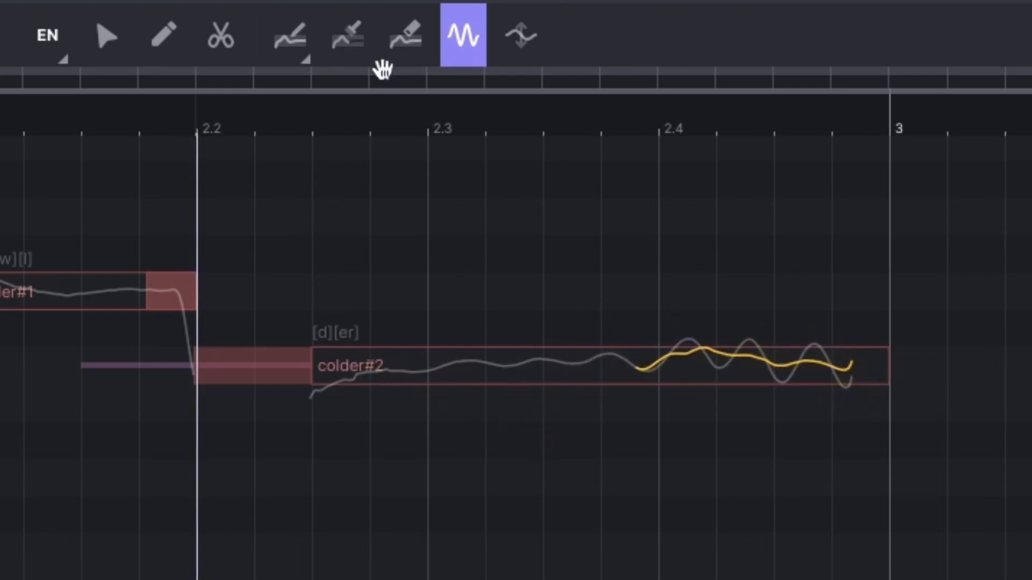
# Step: Play back the first phrase to check the pitch and vibrato on "colder#2"
pyautogui.click(304, 43)
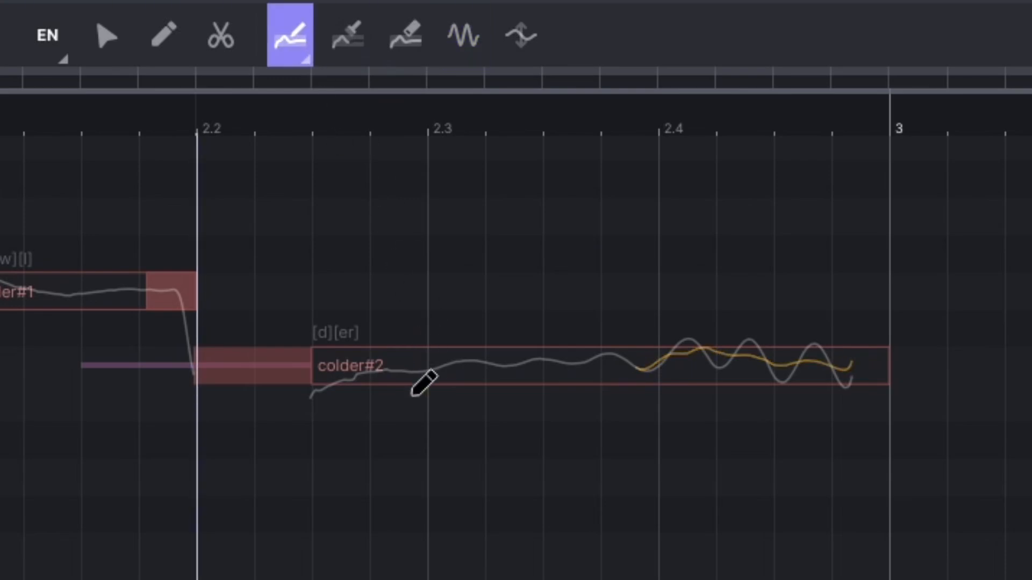
pyautogui.scroll(-3, 382, 266)
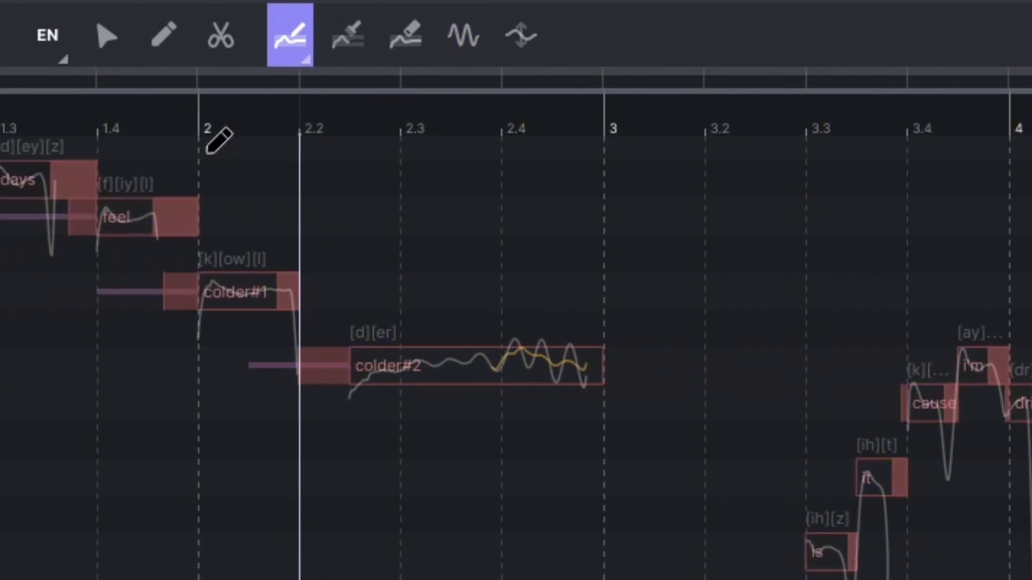
pyautogui.click(124, 56)
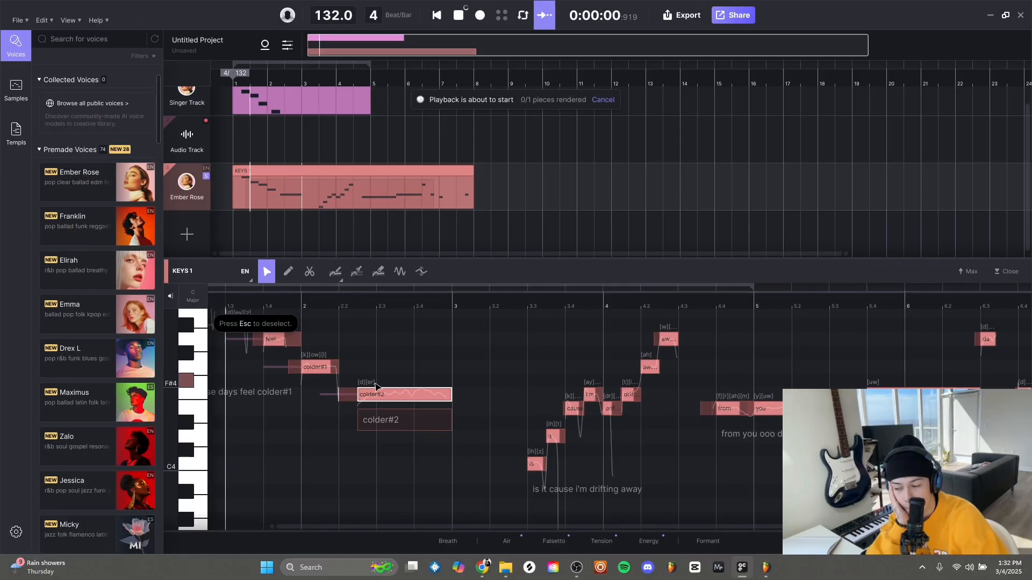
pyautogui.press('space')
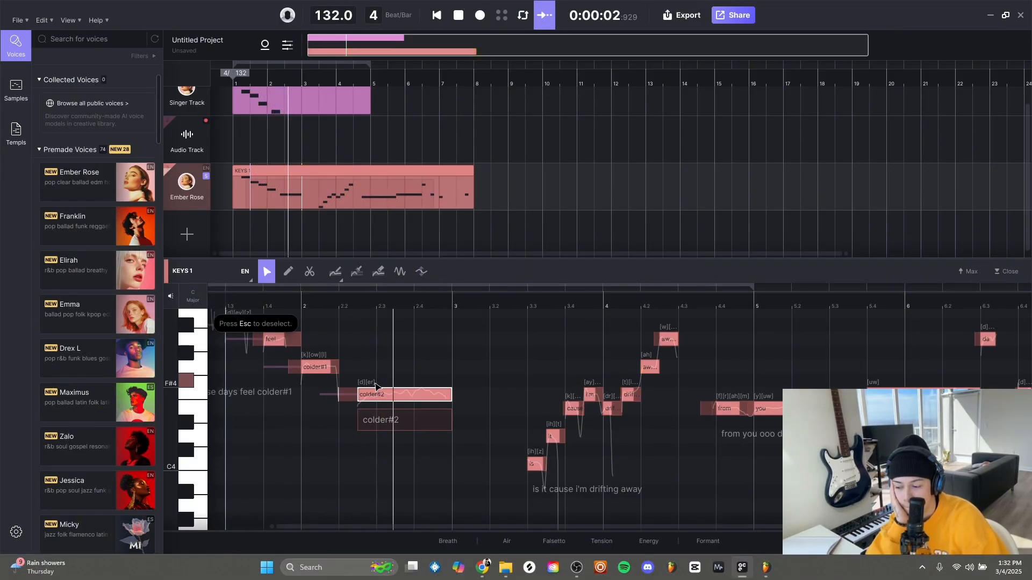
pyautogui.press('space')
pyautogui.scroll(5, 418, 386)
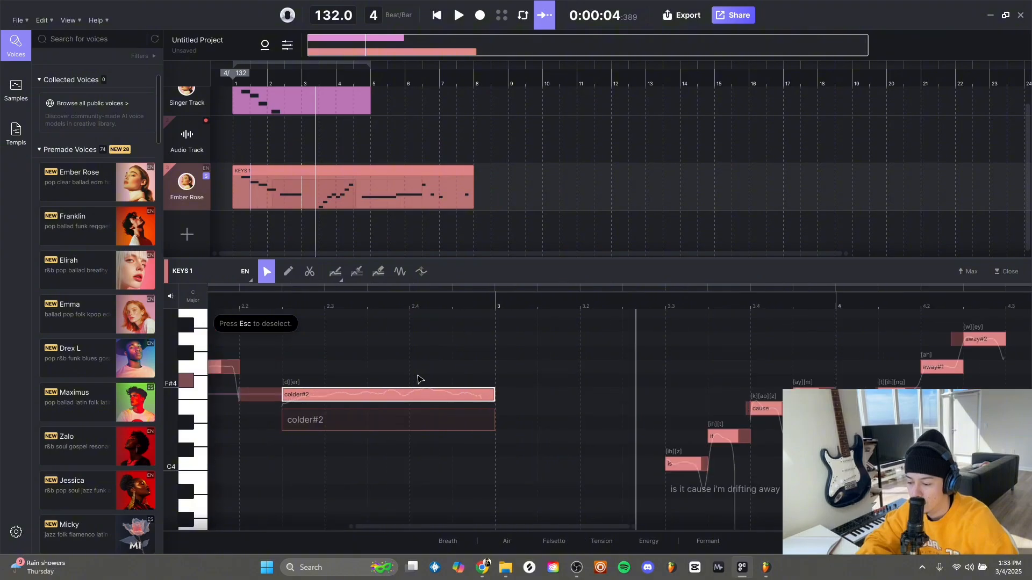
# Step: Redraw the pitch curve of "colder#2" from 2.3 to nearly bar 3 with gentle waves and play it back
pyautogui.click(335, 275)
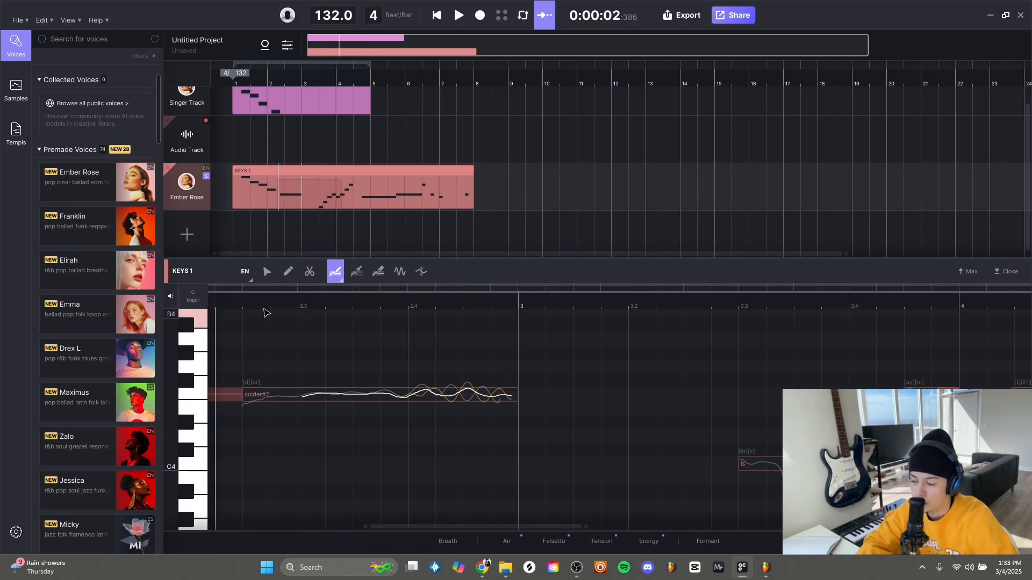
pyautogui.press('space')
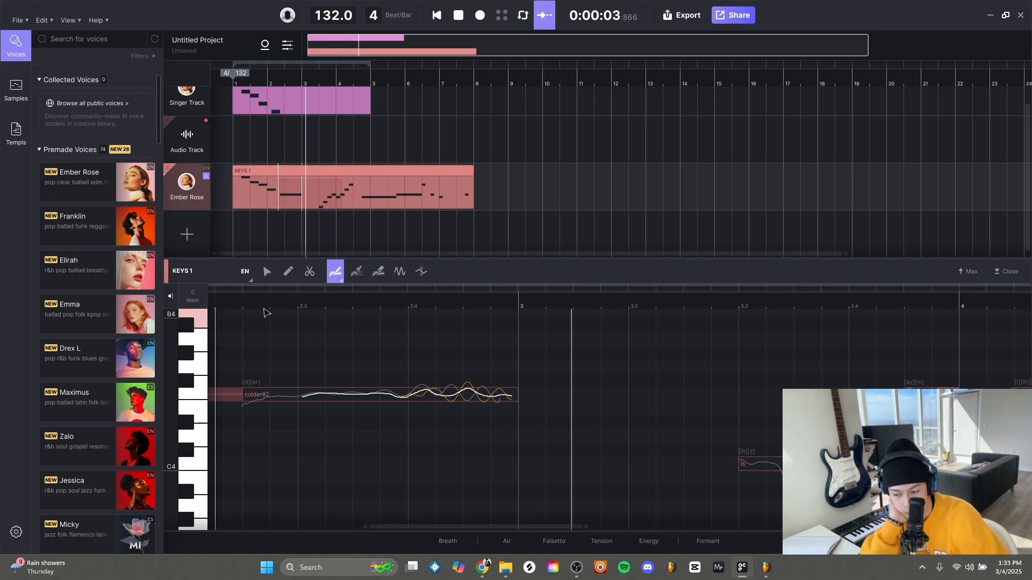
pyautogui.press('space')
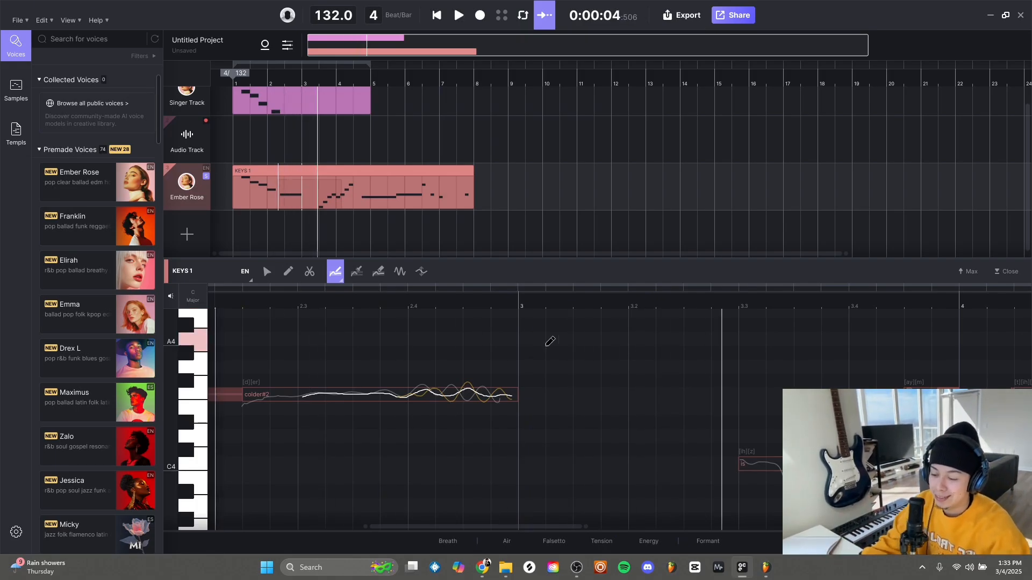
# Step: Play back the "is it cause i'm drifting away" phrase from 3.3
pyautogui.scroll(-1, 679, 368)
pyautogui.scroll(-6, 683, 367)
pyautogui.scroll(4, 669, 360)
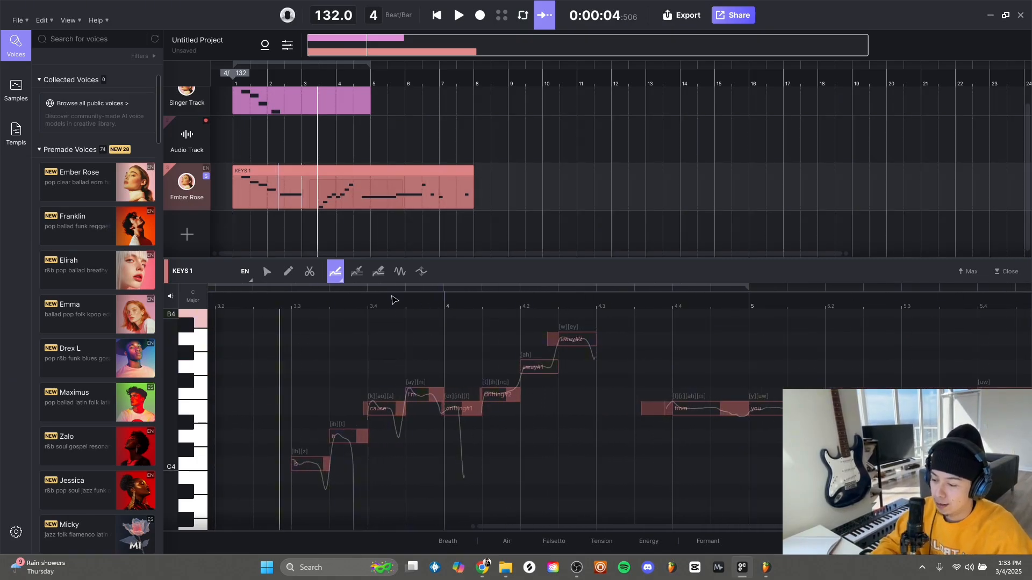
pyautogui.click(287, 308)
pyautogui.scroll(2, 457, 344)
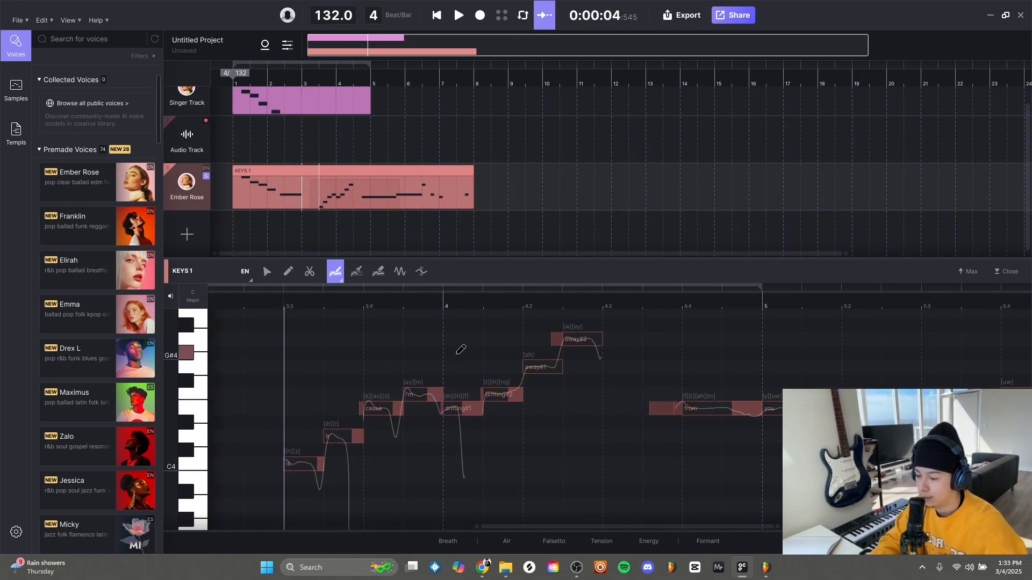
pyautogui.press('space')
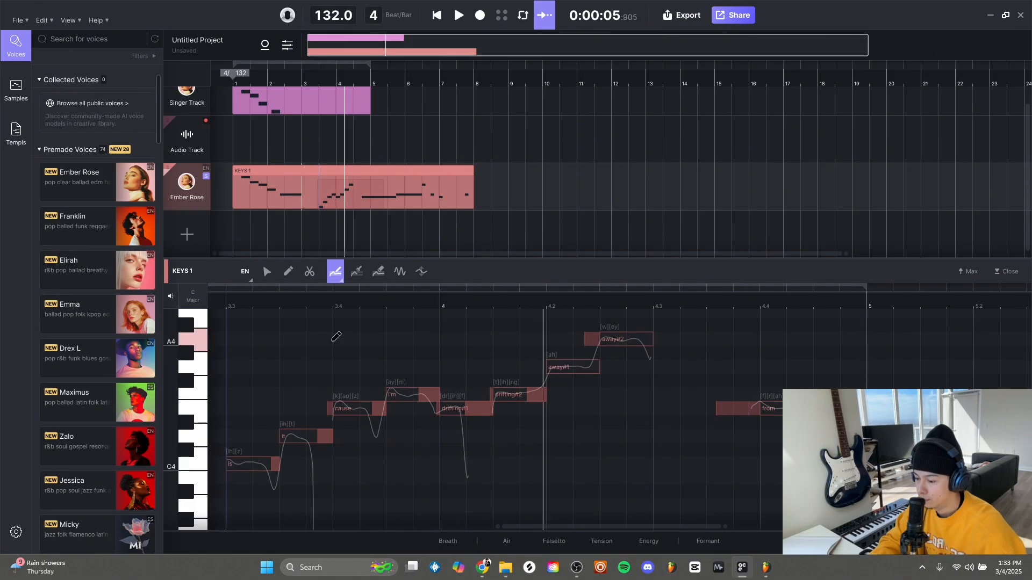
# Step: Extend the opening consonant of the "drifting#1" note so it starts earlier before bar 4
pyautogui.click(267, 271)
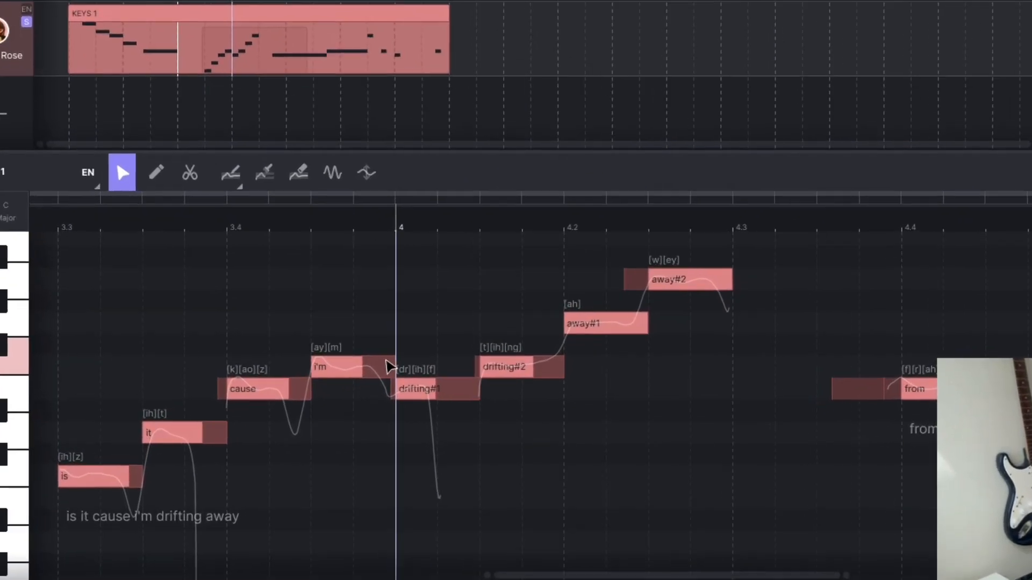
pyautogui.scroll(2, 438, 397)
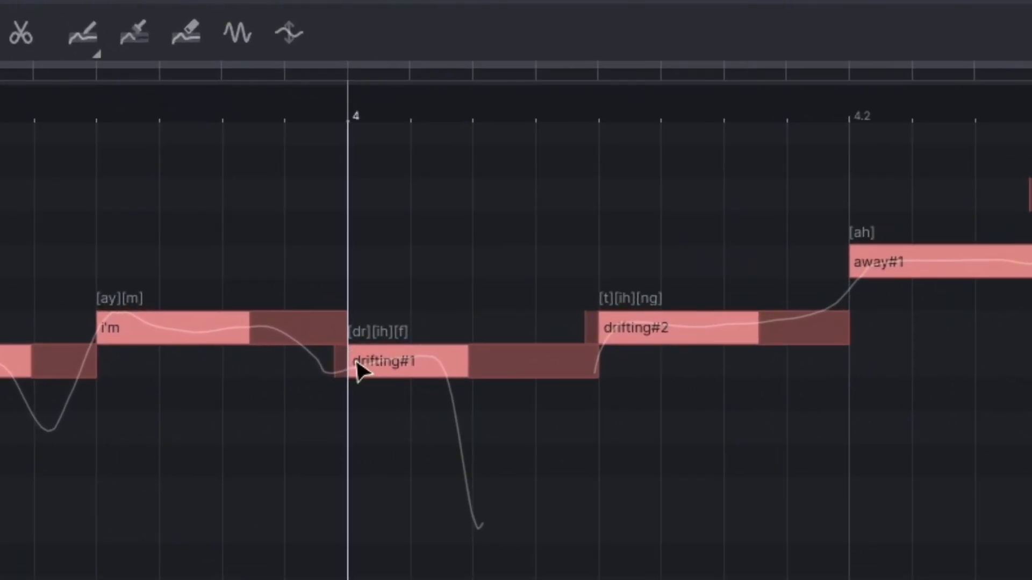
pyautogui.click(381, 370)
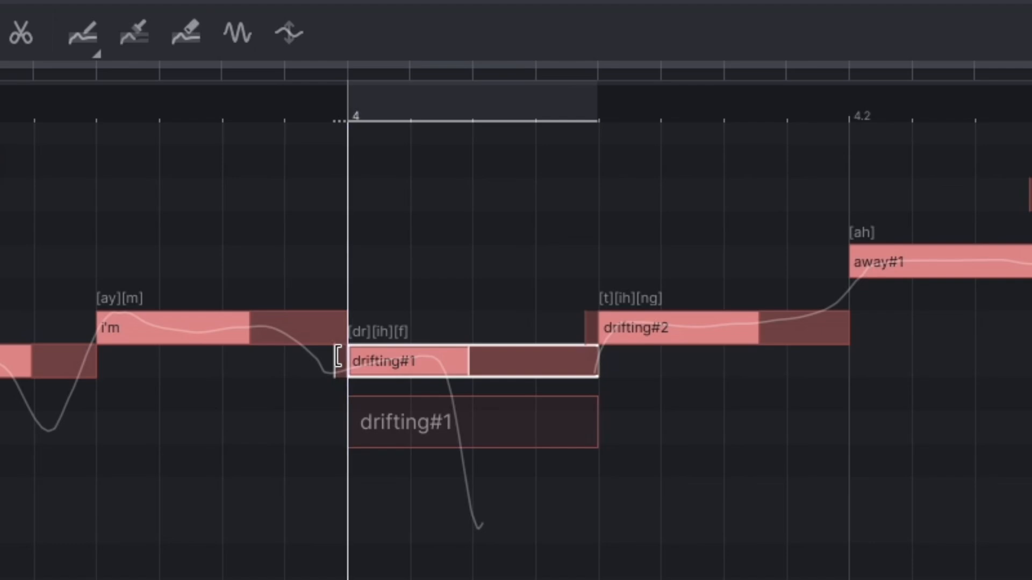
pyautogui.scroll(2, 304, 356)
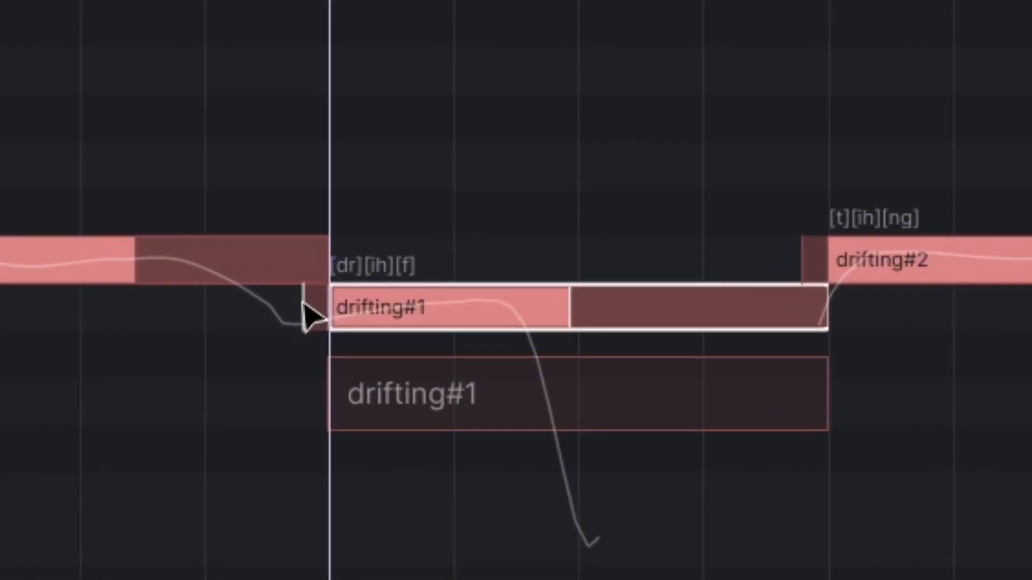
pyautogui.moveTo(280, 275); pyautogui.dragTo(161, 273)
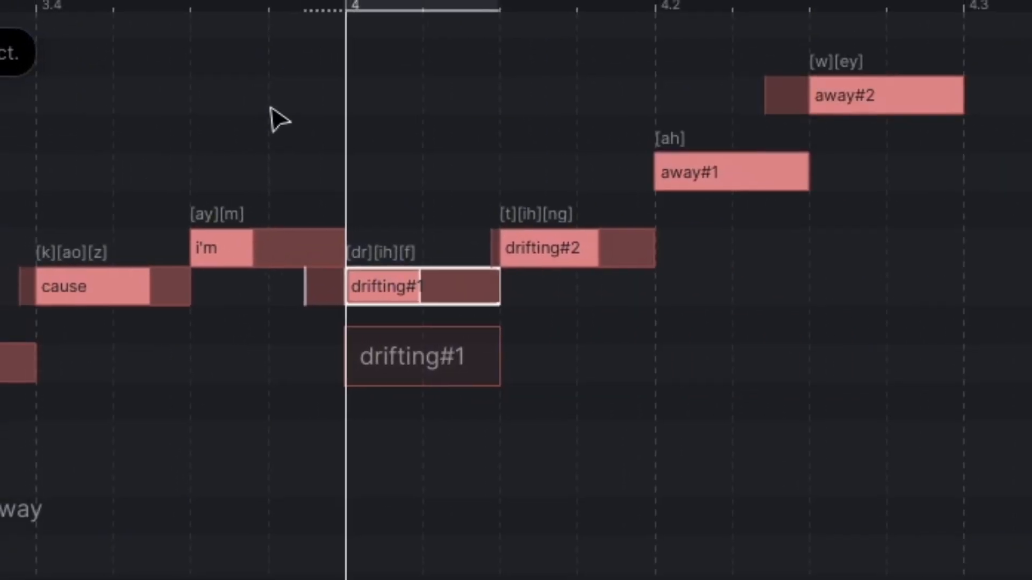
pyautogui.click(170, 89)
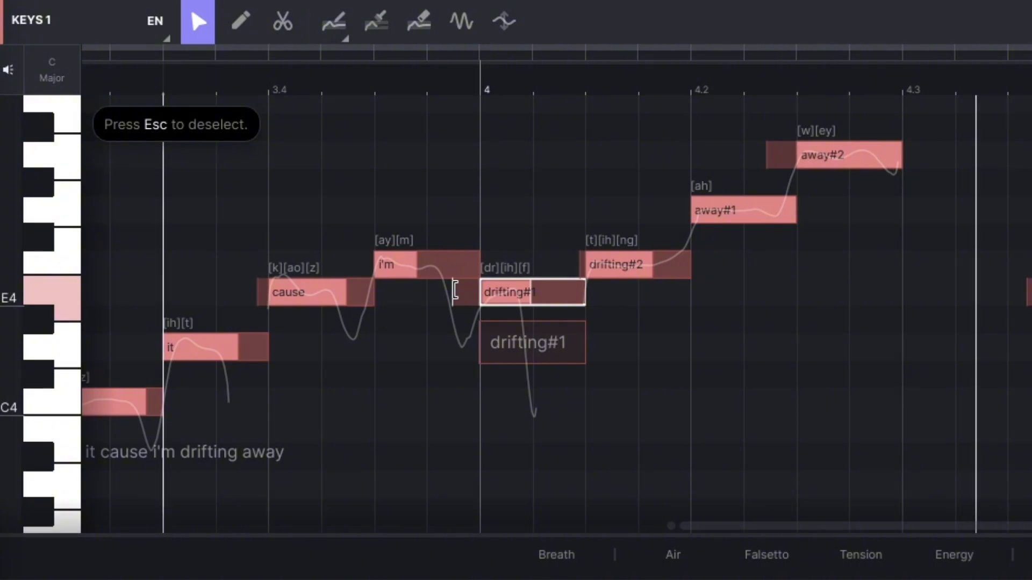
pyautogui.moveTo(453, 293); pyautogui.dragTo(445, 293)
pyautogui.click(137, 96)
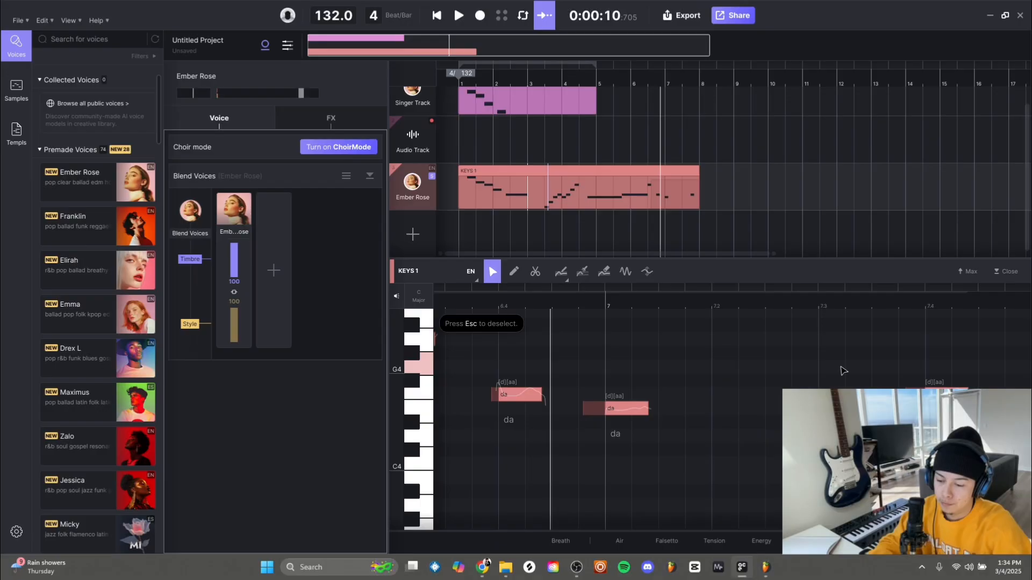
# Step: Replace the "da" lyrics at 6.3, 6.4 and bar 7 with "far", "from" and "you"
pyautogui.scroll(-8, 721, 214)
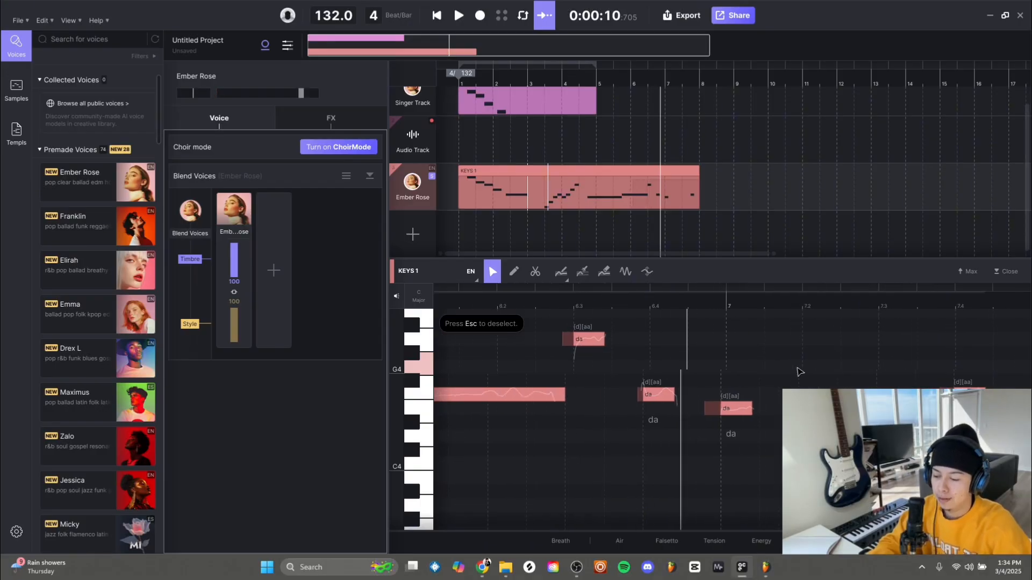
pyautogui.scroll(3, 893, 302)
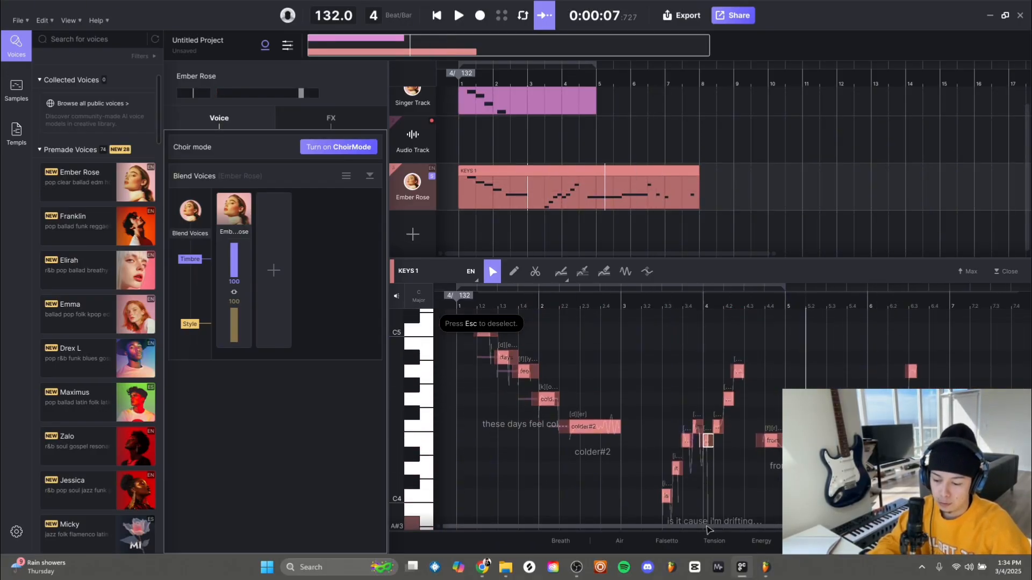
pyautogui.scroll(8, 914, 399)
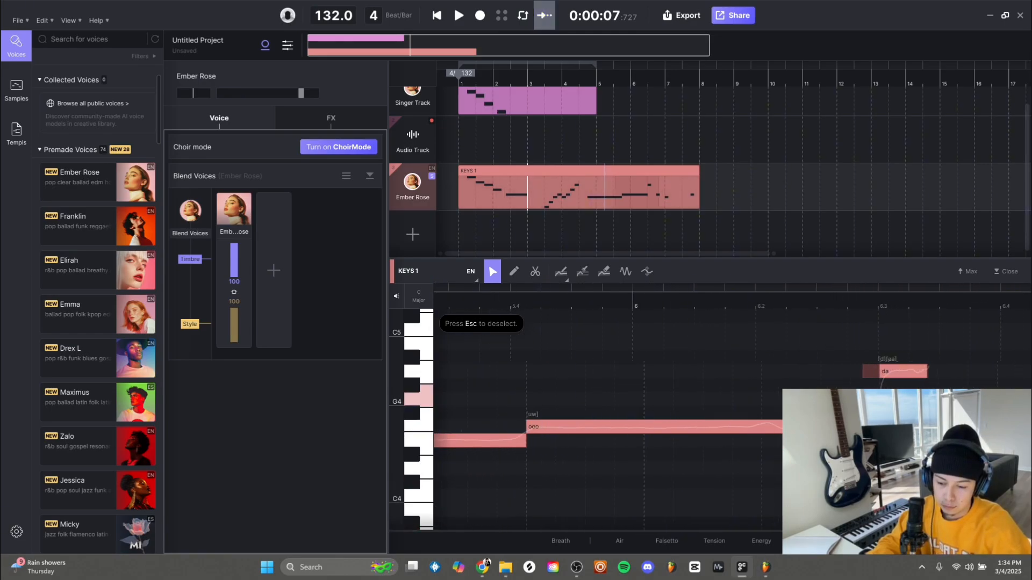
pyautogui.doubleClick(883, 375)
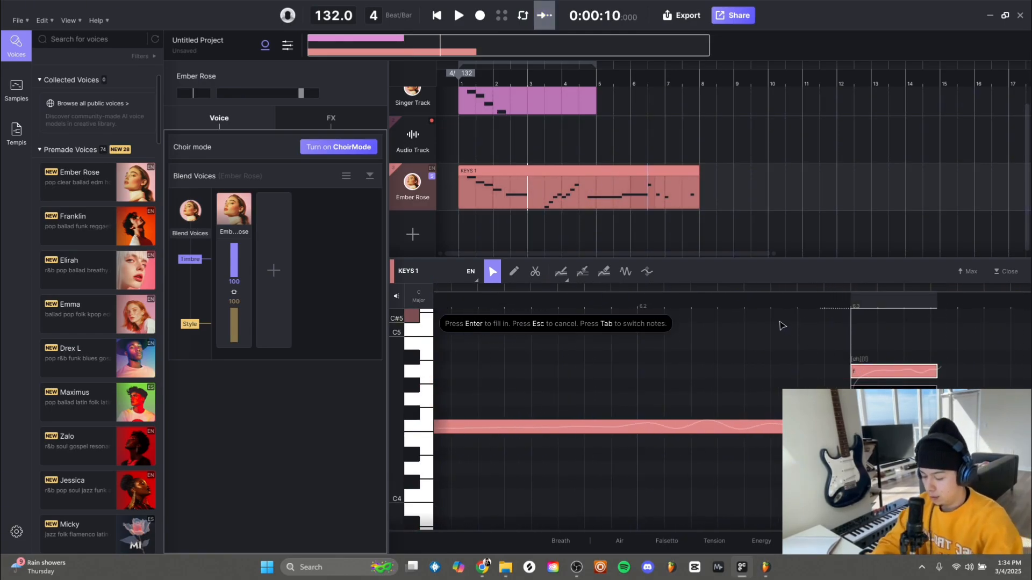
pyautogui.press('Tab')
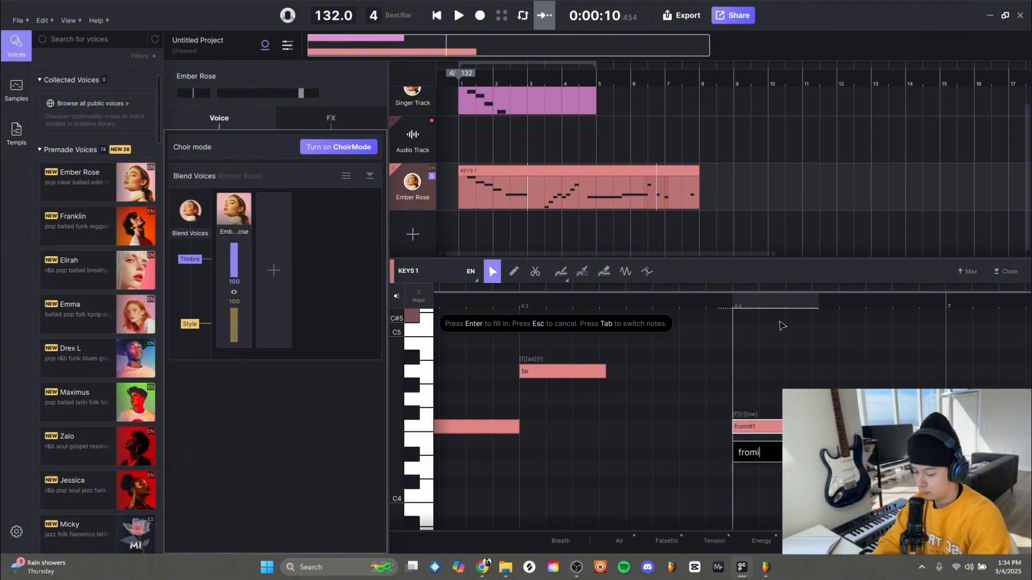
pyautogui.press('Tab')
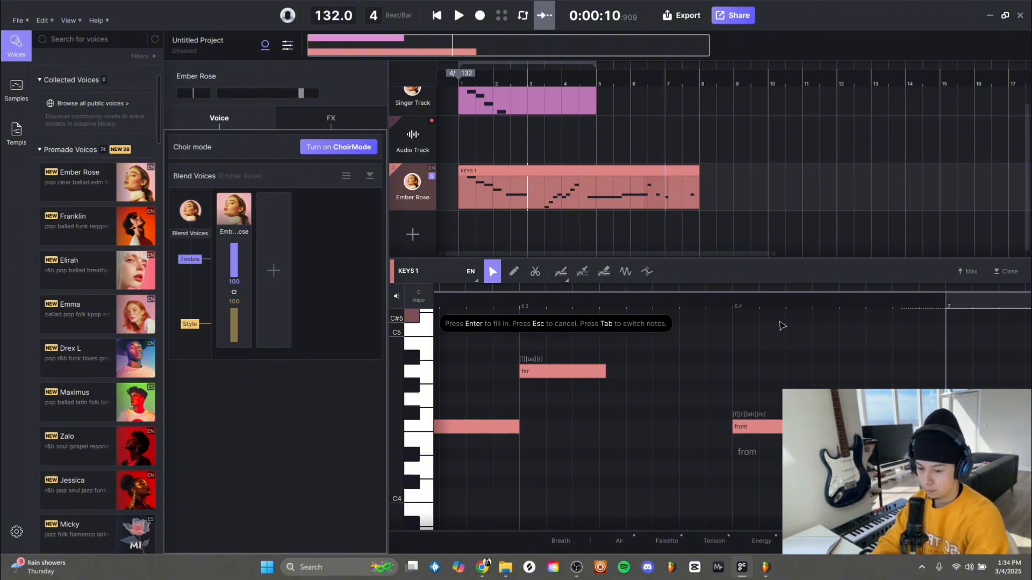
pyautogui.press('Return')
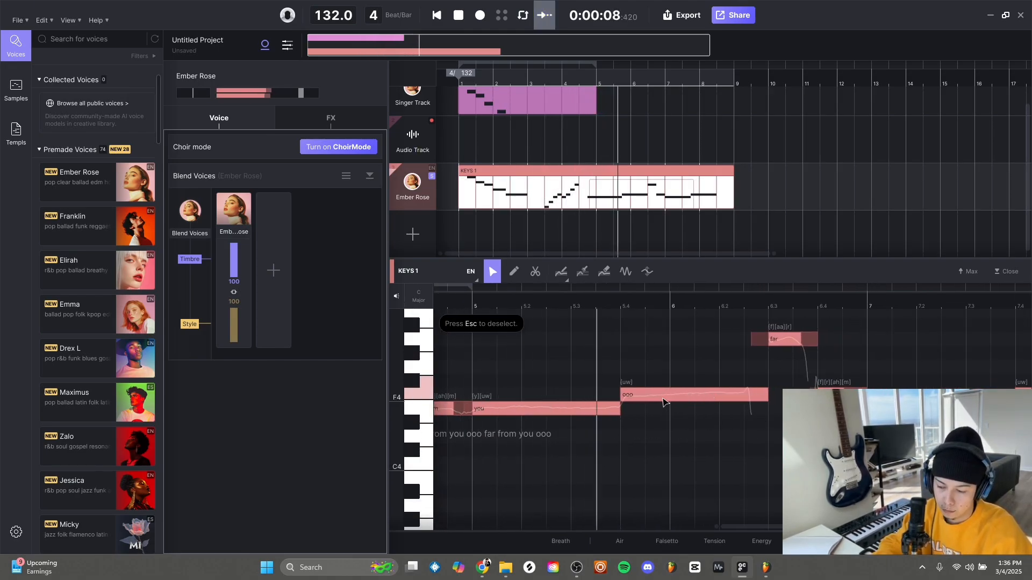
# Step: Stop playback and add vibrato to the end of the "you" note from 5.3 to 5.4
pyautogui.press('space')
pyautogui.click(585, 416)
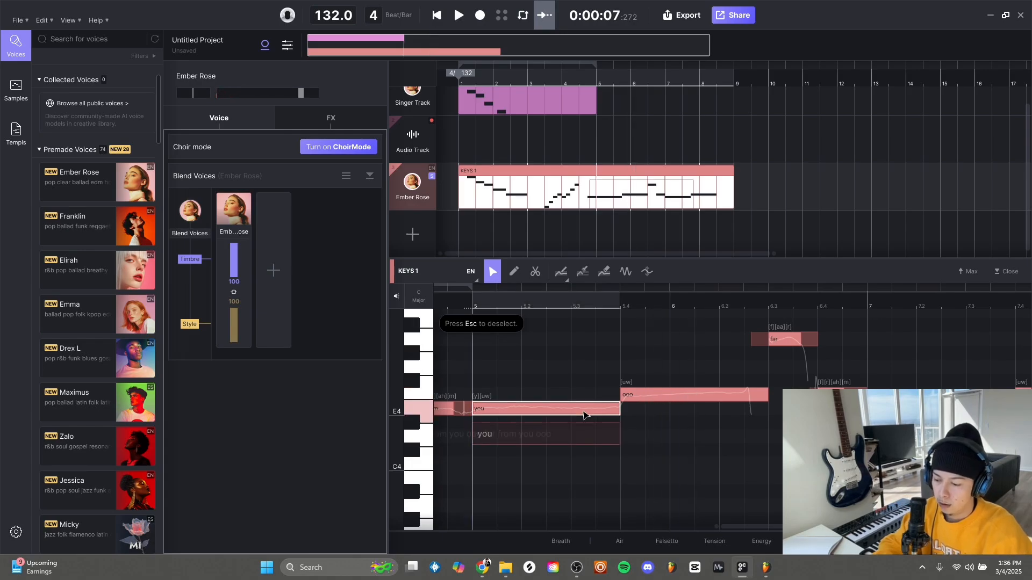
pyautogui.click(625, 278)
pyautogui.click(579, 408)
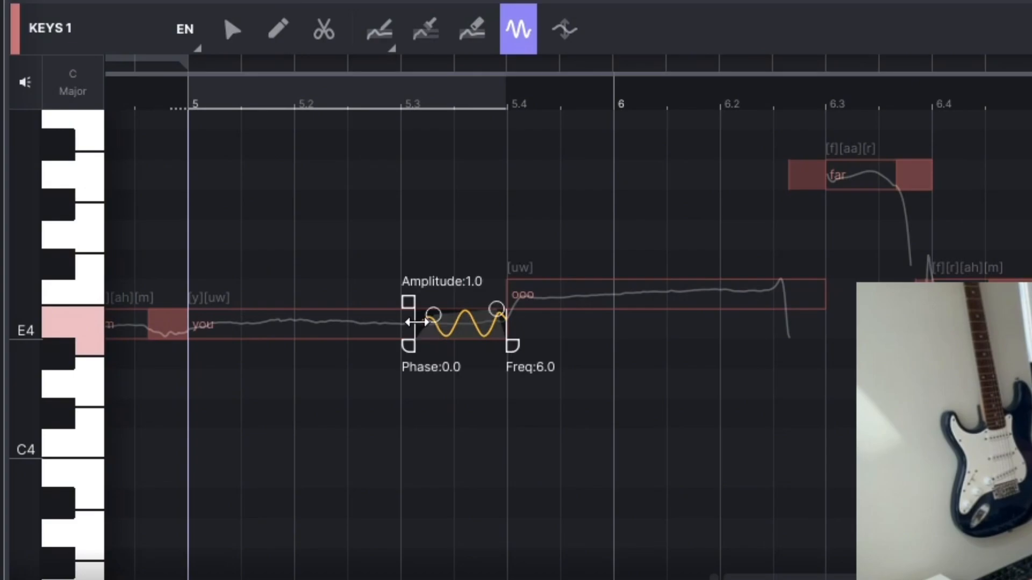
# Step: Extend the vibrato on the "you" note so it starts before 5.3 and adjust its shape
pyautogui.moveTo(408, 322); pyautogui.dragTo(361, 321)
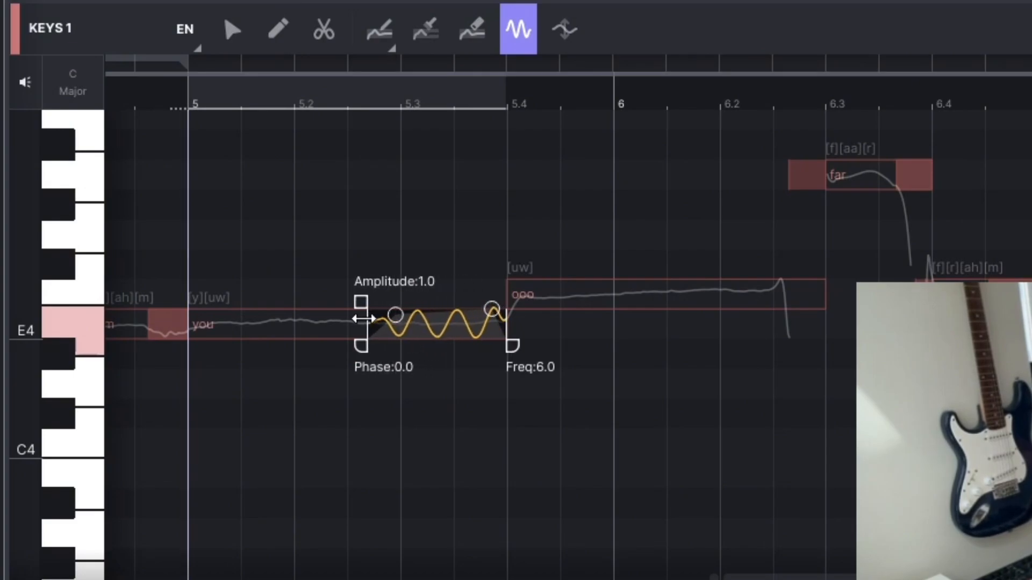
pyautogui.moveTo(508, 344); pyautogui.dragTo(434, 320)
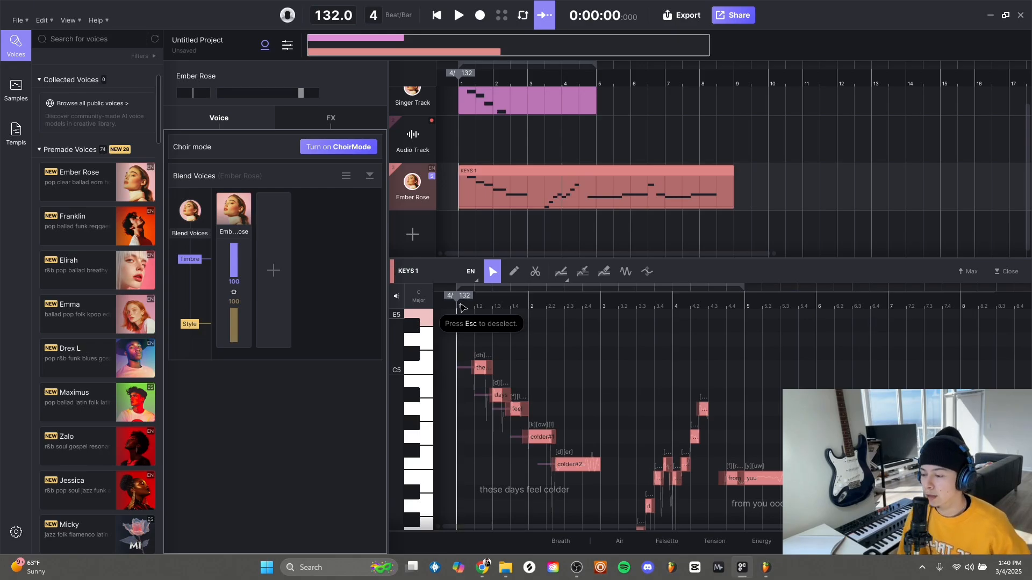
# Step: Browse the premade voices, examining their genres, supported languages and AI models
pyautogui.moveTo(96, 239)
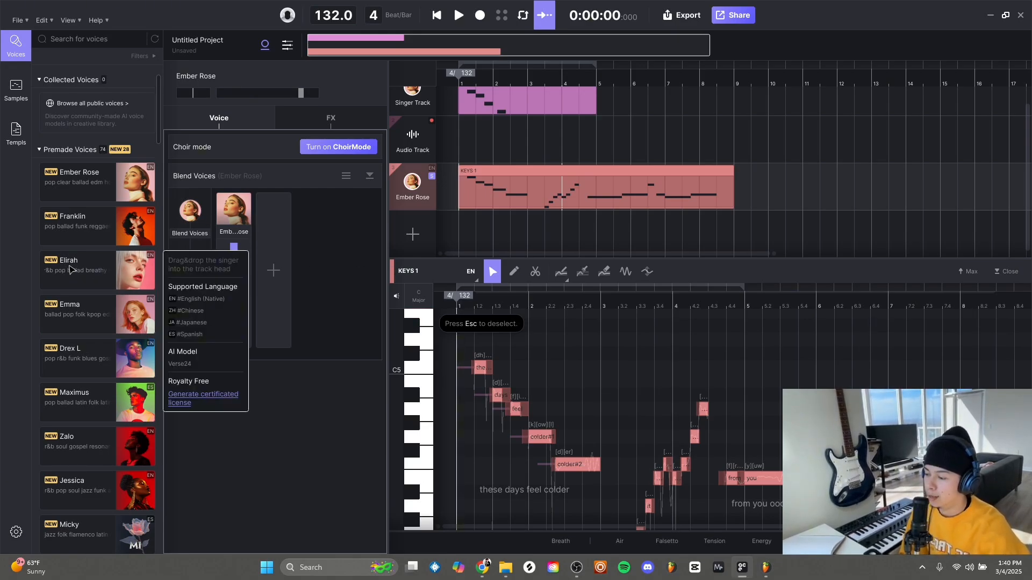
pyautogui.scroll(-1, 97, 241)
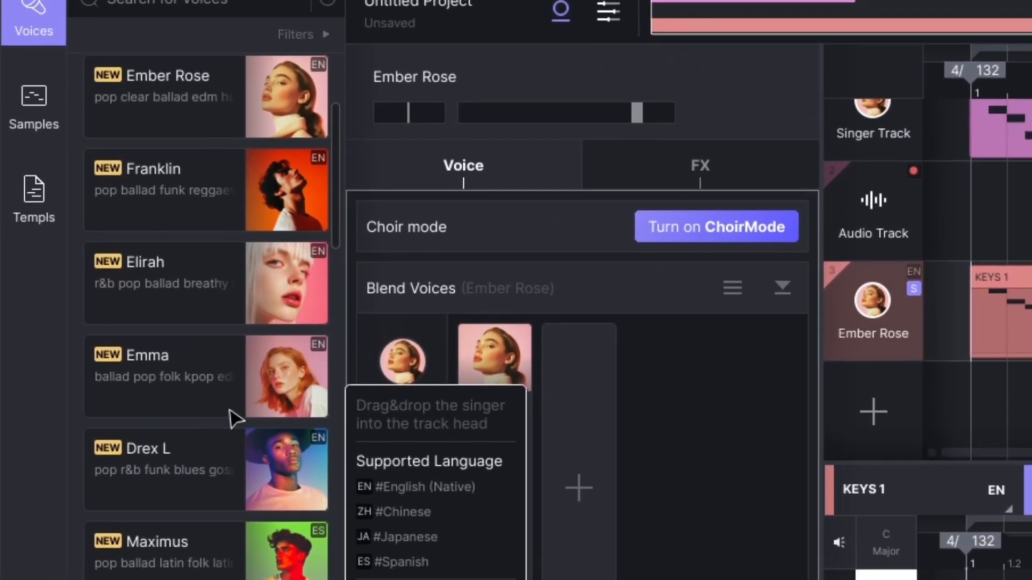
pyautogui.scroll(-10, 234, 414)
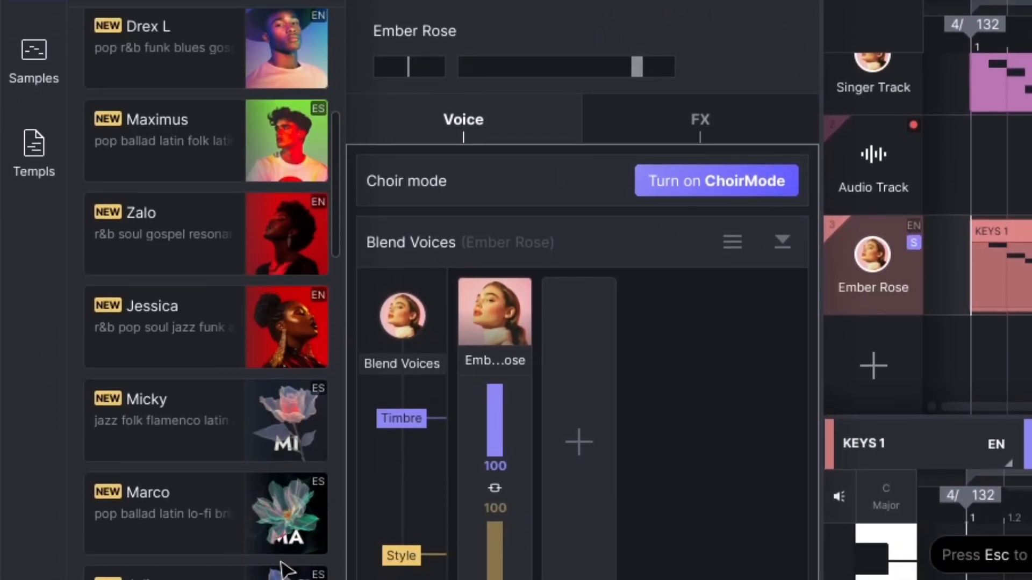
pyautogui.scroll(-8, 284, 569)
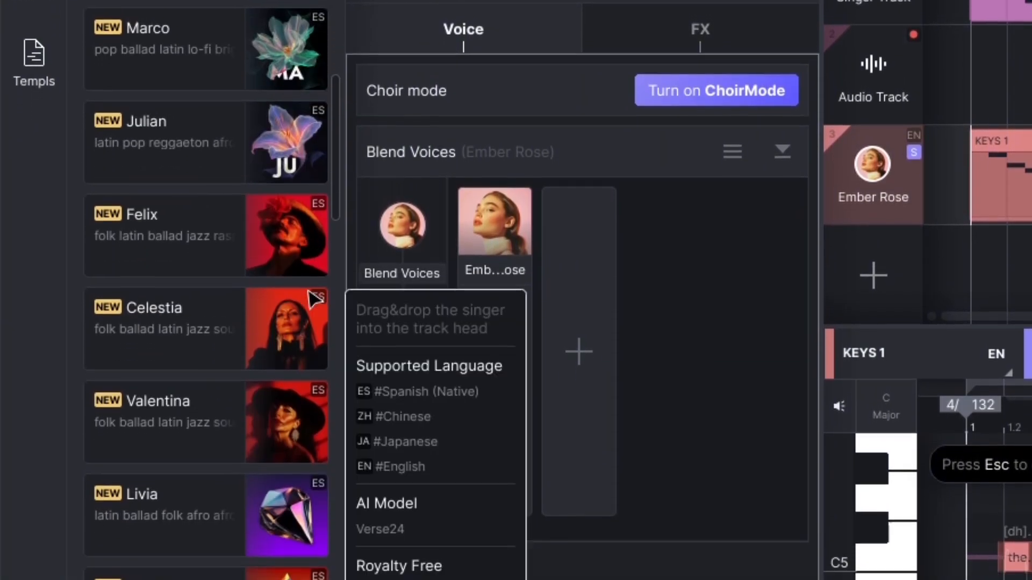
pyautogui.scroll(-9, 314, 298)
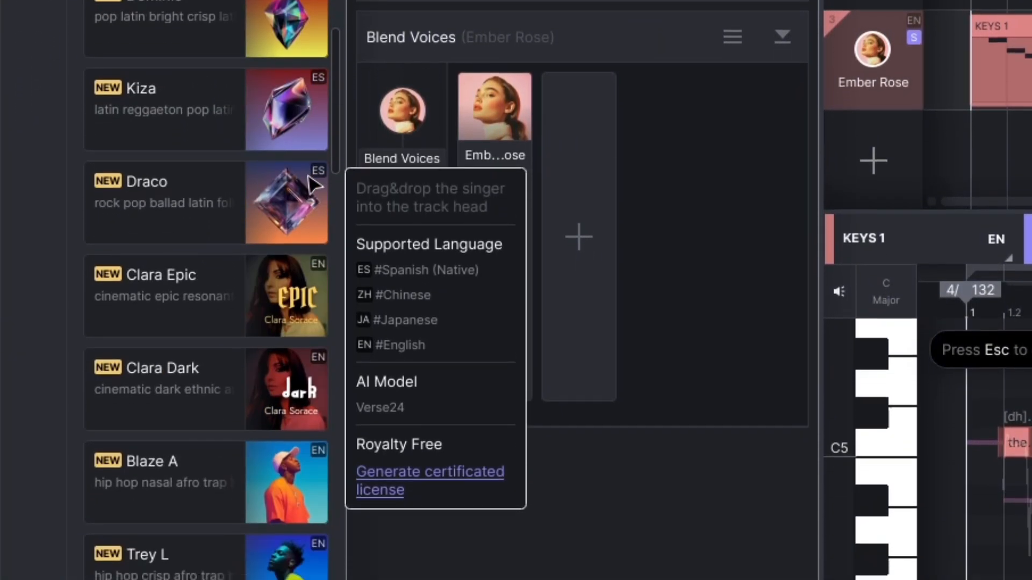
pyautogui.scroll(-8, 314, 186)
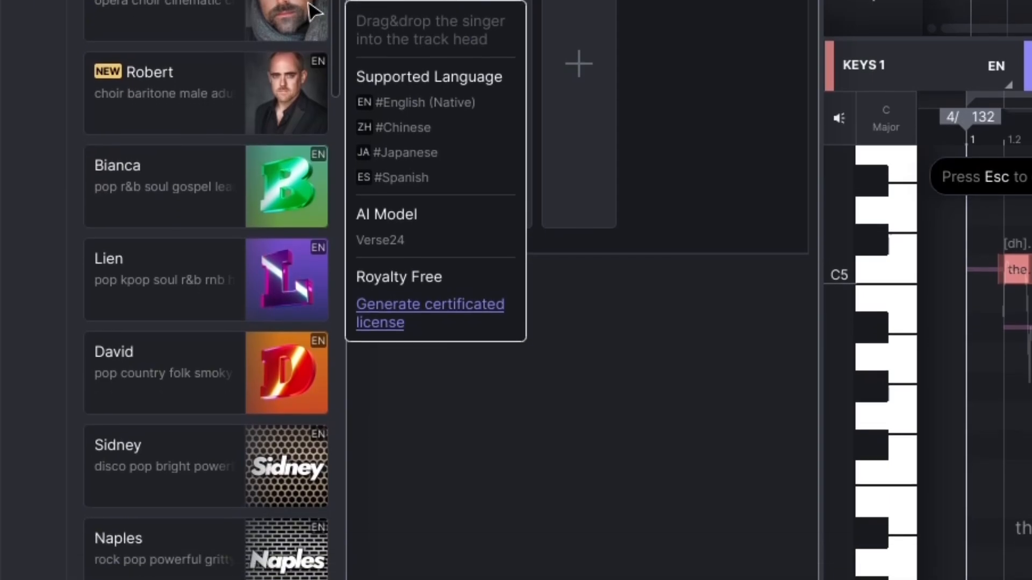
pyautogui.scroll(-3, 315, 48)
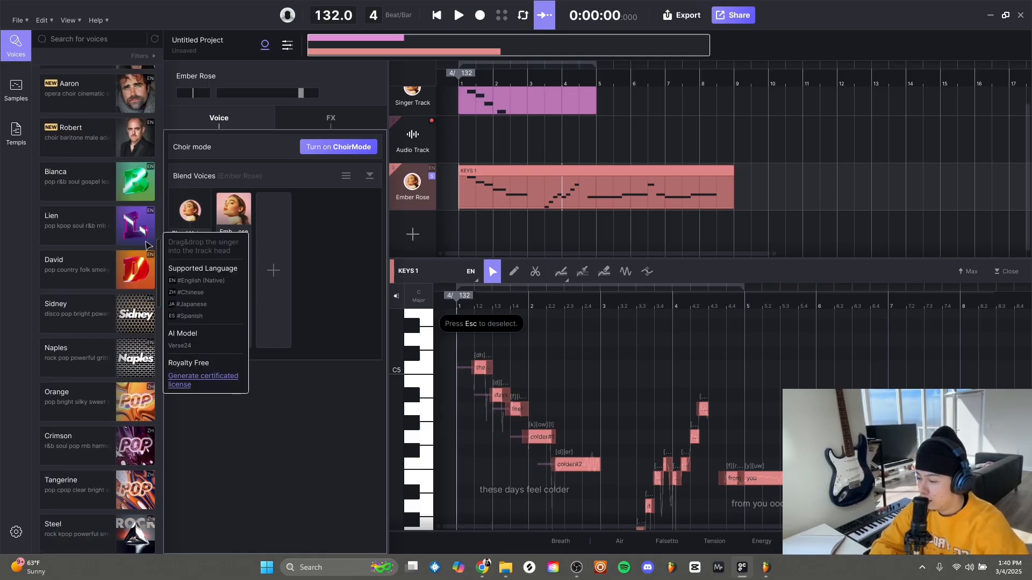
pyautogui.scroll(-7, 147, 246)
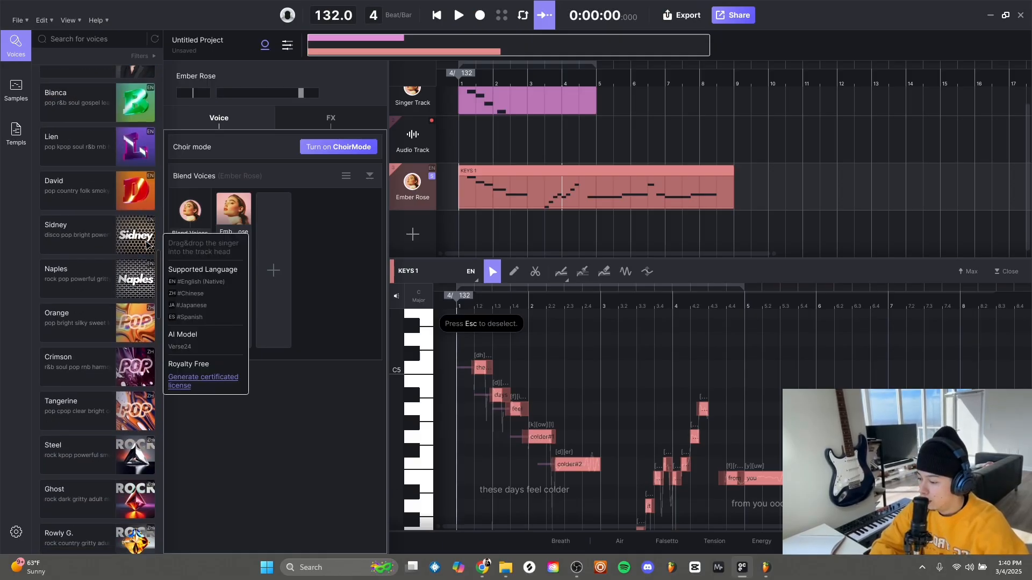
pyautogui.moveTo(133, 387)
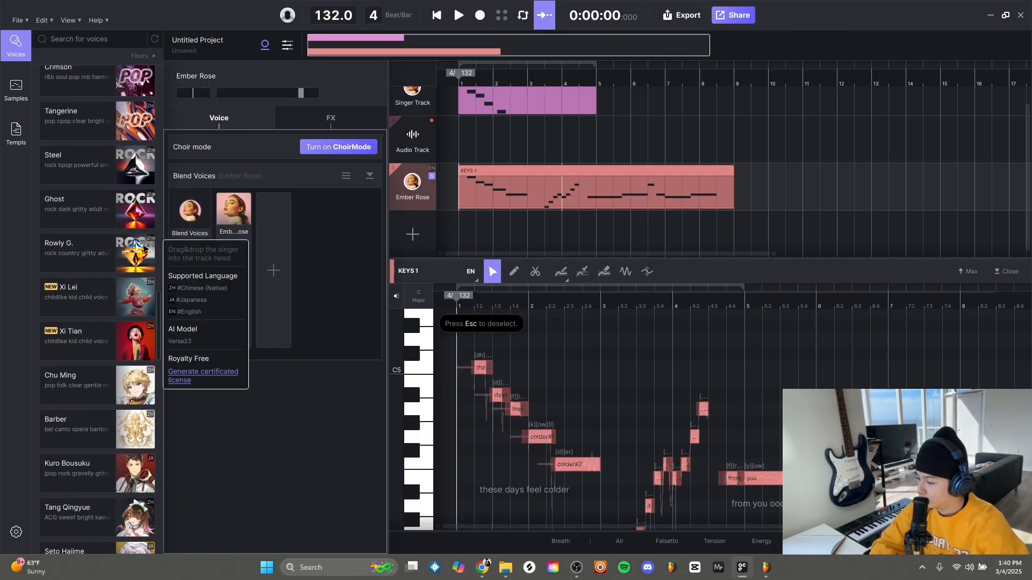
pyautogui.scroll(10, 86, 441)
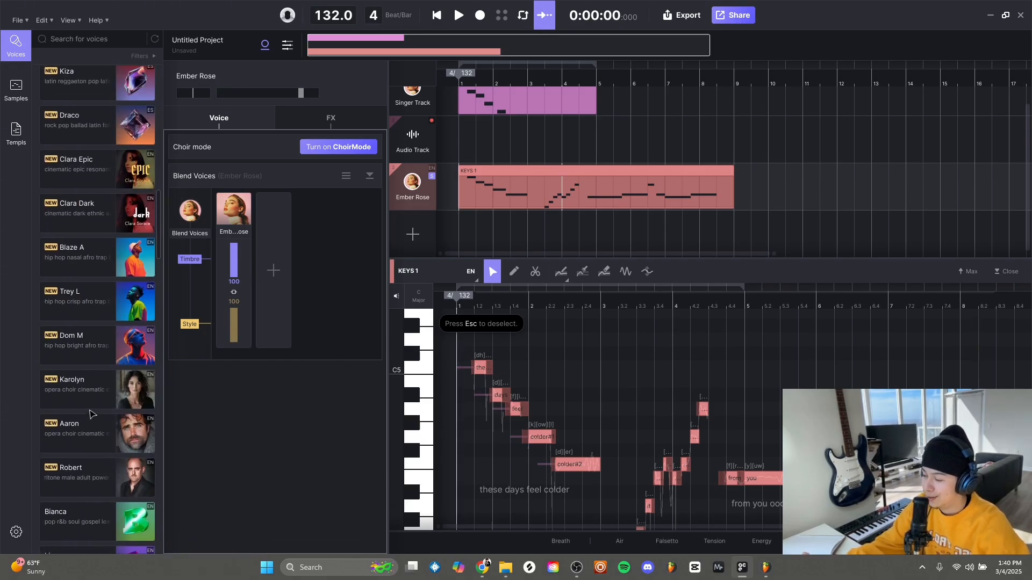
pyautogui.scroll(10, 89, 414)
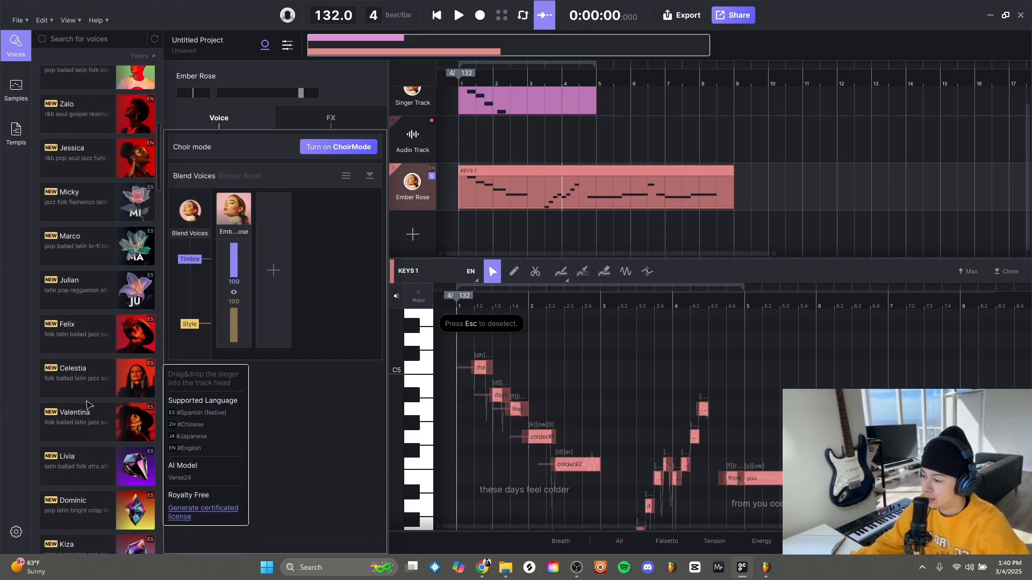
pyautogui.scroll(5, 89, 395)
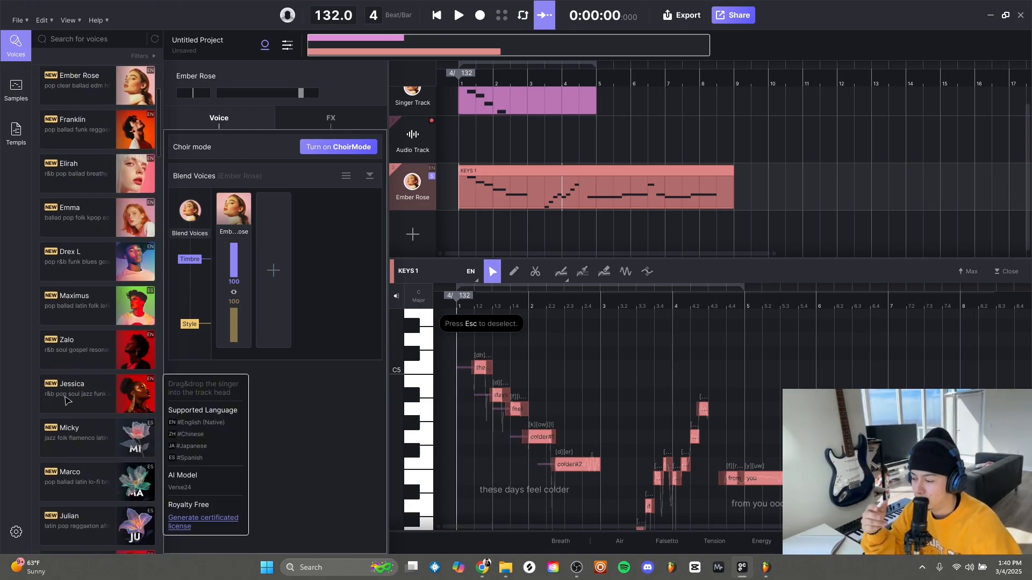
# Step: Audition the Jessica and Drex L voices on the KEYS 1 track, and return the track to Ember Rose
pyautogui.moveTo(73, 399); pyautogui.dragTo(419, 182)
pyautogui.press('space')
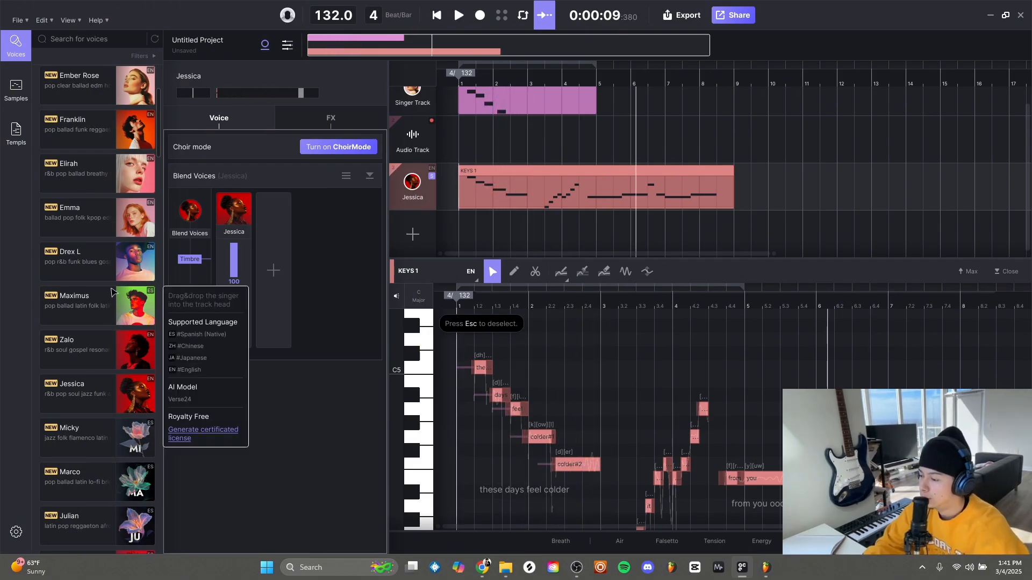
pyautogui.moveTo(96, 268); pyautogui.dragTo(411, 188)
pyautogui.press('space')
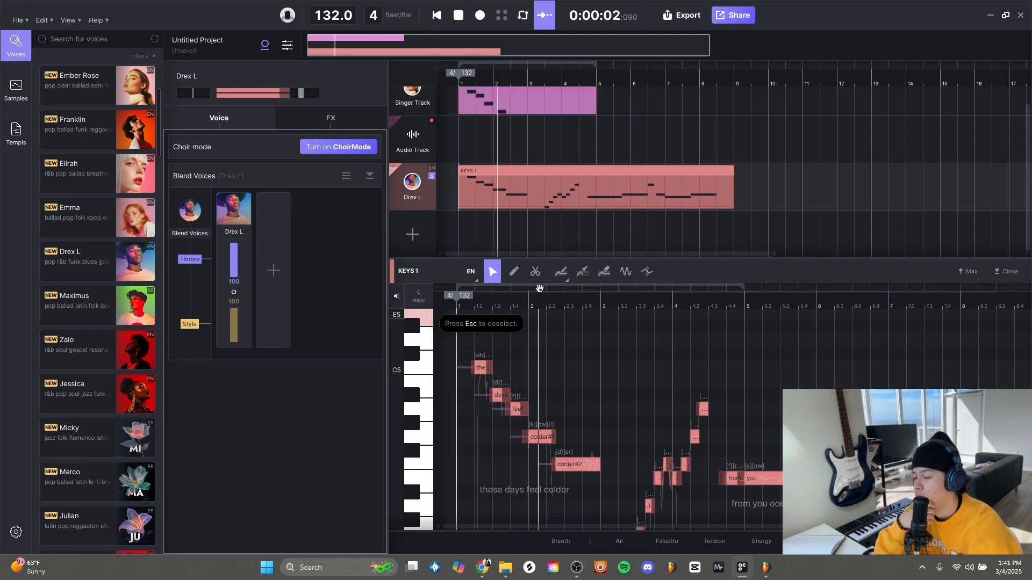
pyautogui.press('space')
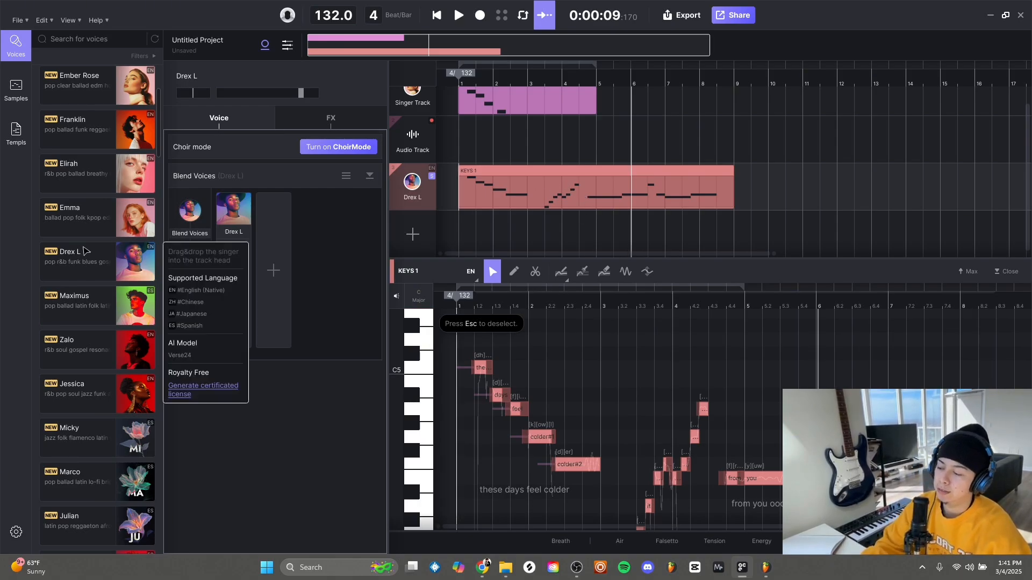
pyautogui.moveTo(92, 89); pyautogui.dragTo(411, 180)
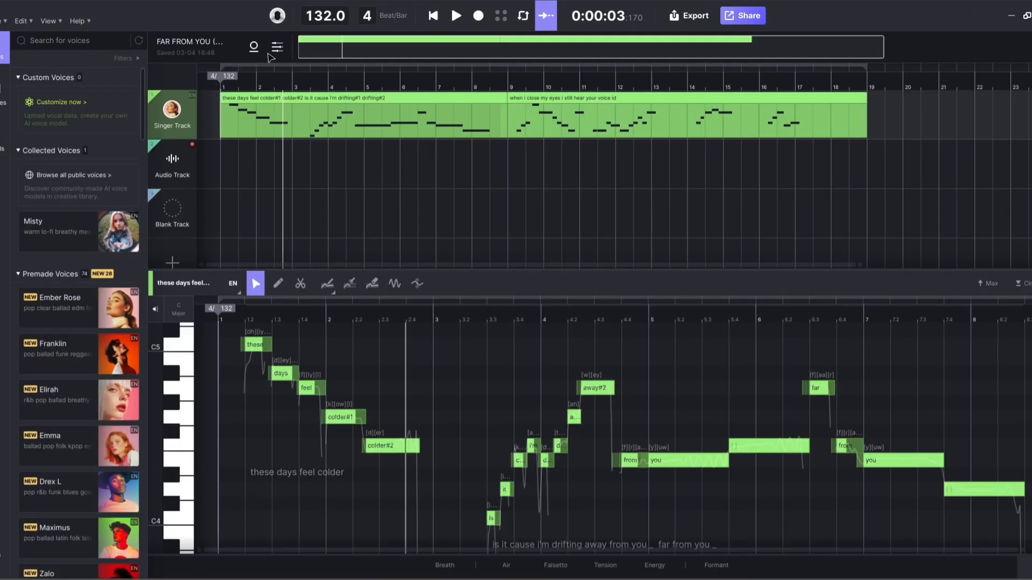
# Step: Show the track controls for the Singer Track in the FAR FROM YOU project and turn on ChoirMode
pyautogui.moveTo(190, 102)
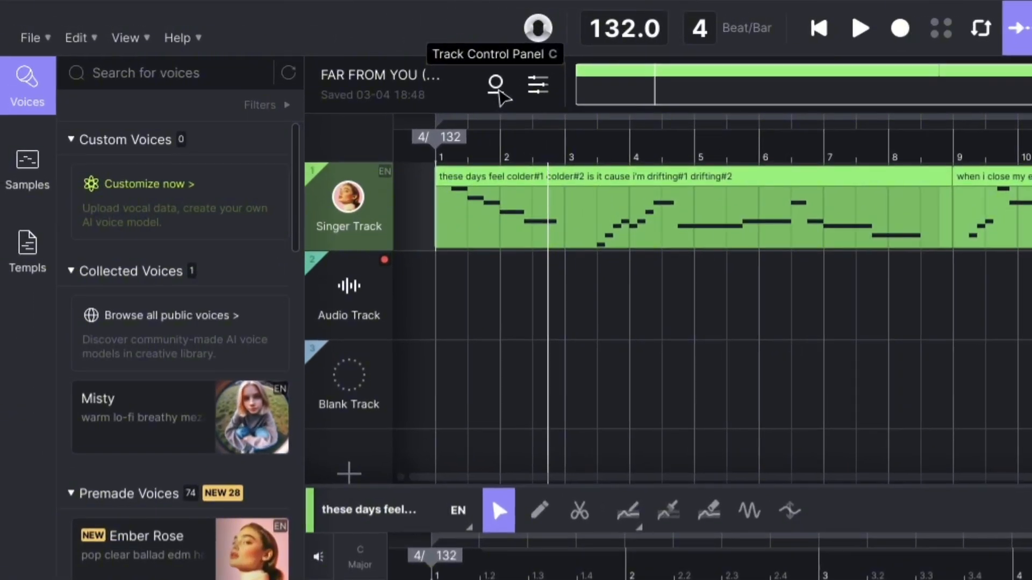
pyautogui.click(498, 90)
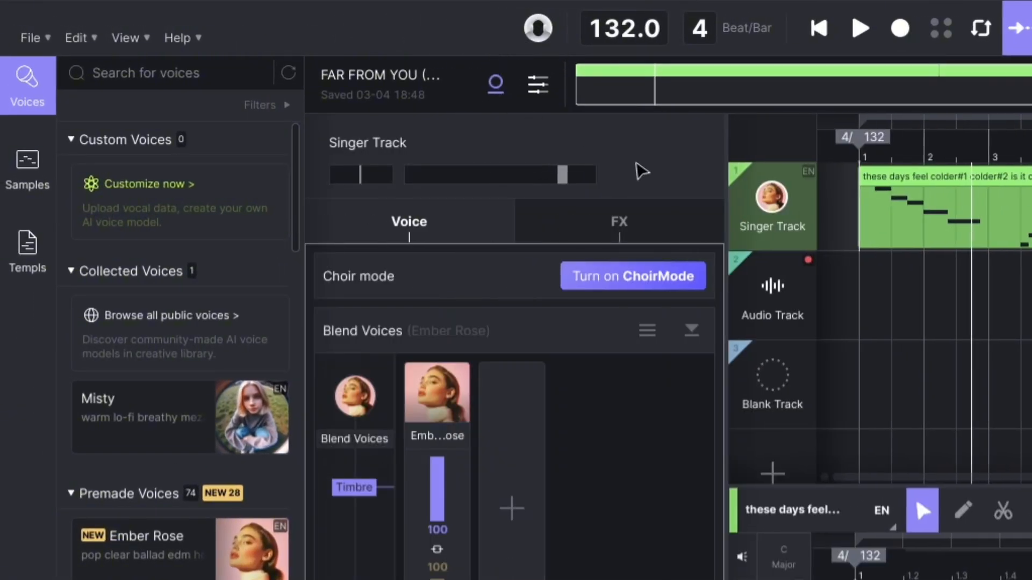
pyautogui.click(652, 276)
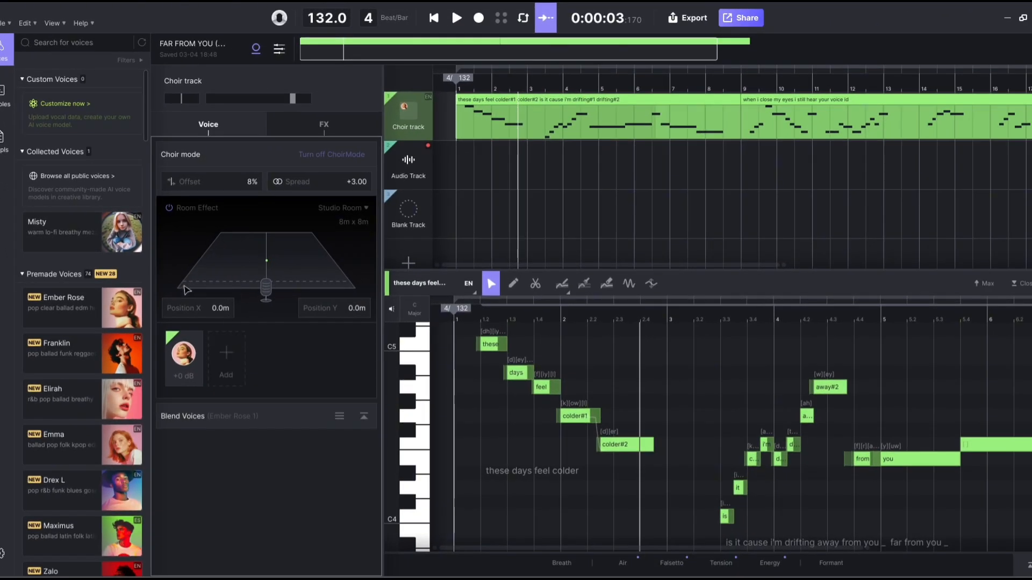
# Step: Add the Franklin, Drex L, Elirah and Celestia voices to the choir alongside Ember Rose
pyautogui.moveTo(111, 344)
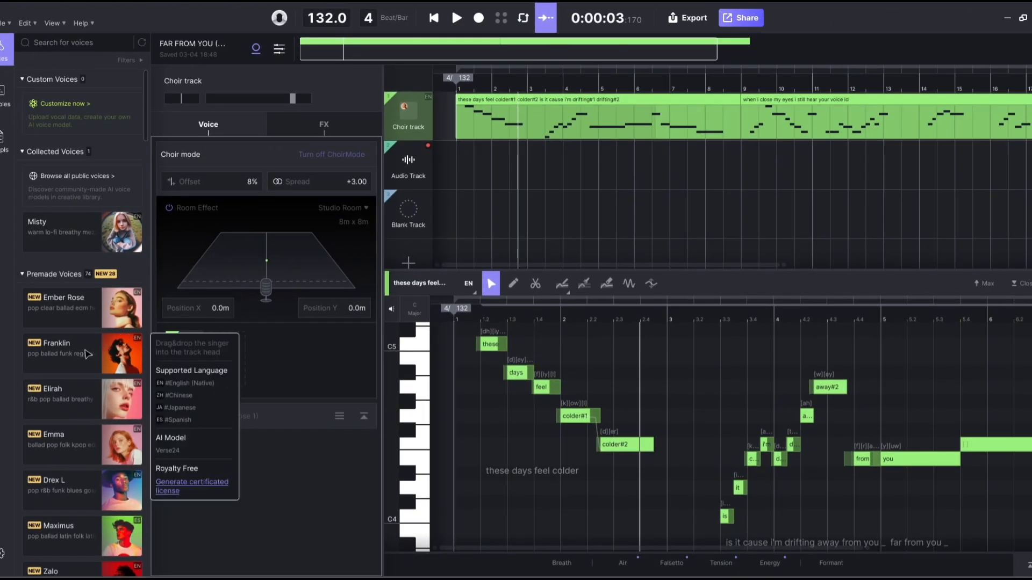
pyautogui.moveTo(76, 353); pyautogui.dragTo(226, 355)
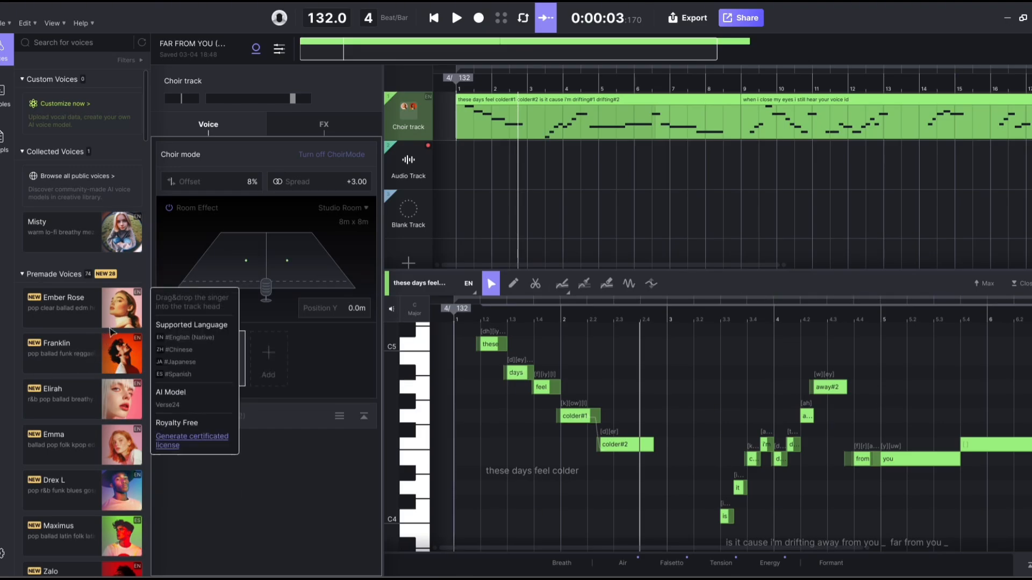
pyautogui.scroll(-1, 98, 382)
pyautogui.scroll(-1, 98, 382)
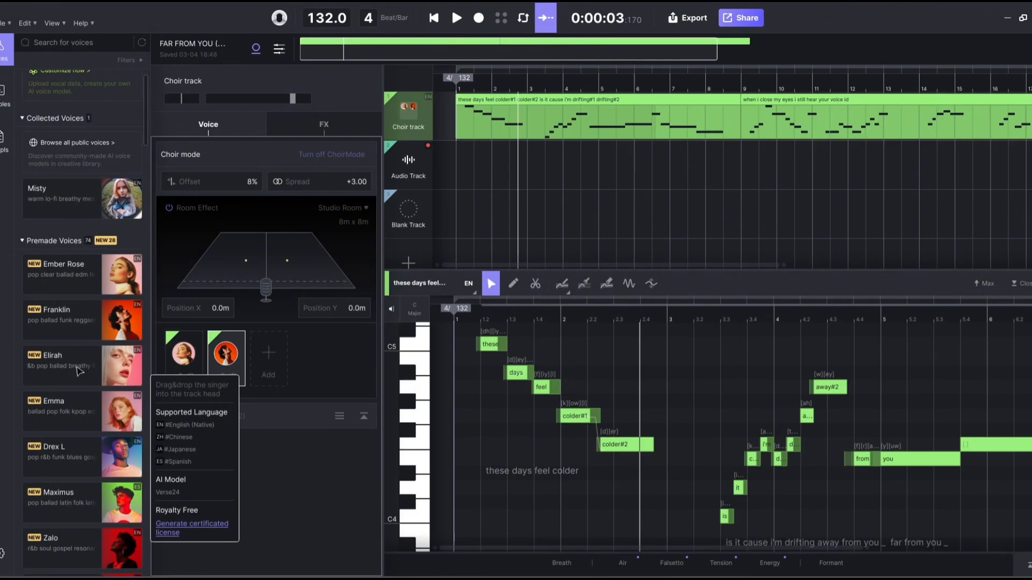
pyautogui.moveTo(67, 459); pyautogui.dragTo(269, 356)
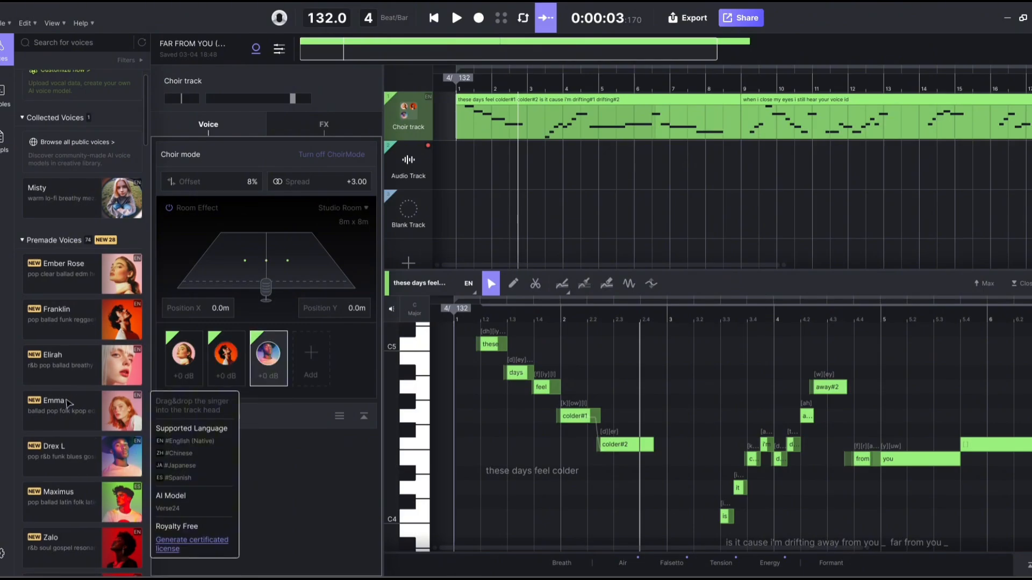
pyautogui.scroll(-2, 81, 344)
pyautogui.moveTo(76, 329); pyautogui.dragTo(316, 357)
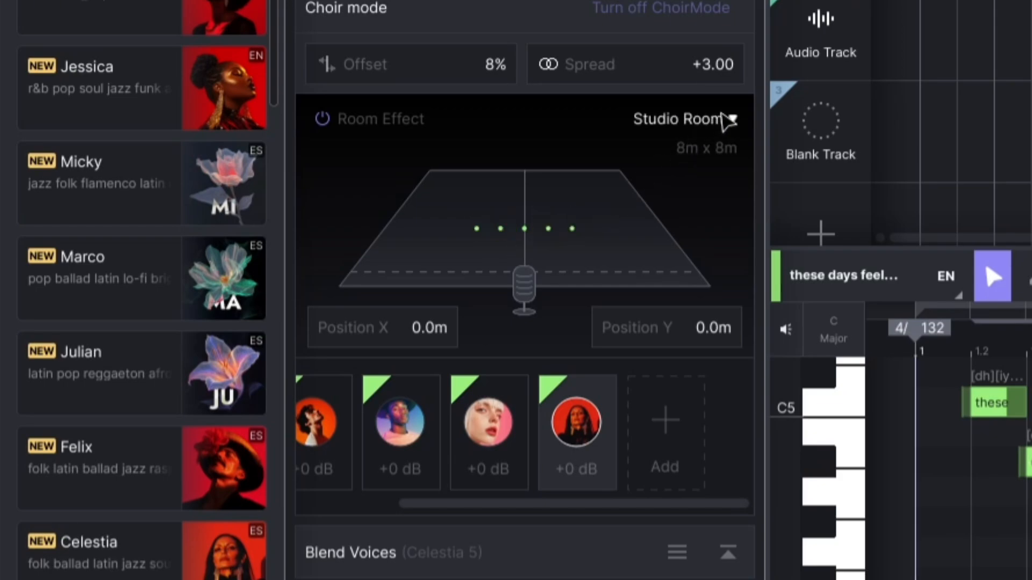
# Step: Try the Choir Hall room effect on the choir, and set the room to Church
pyautogui.click(727, 119)
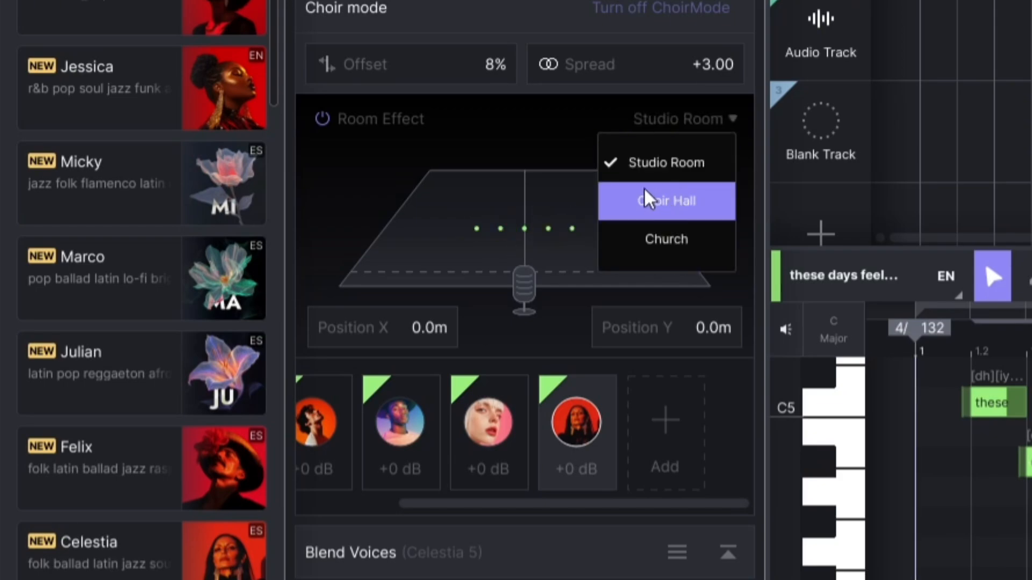
pyautogui.click(639, 202)
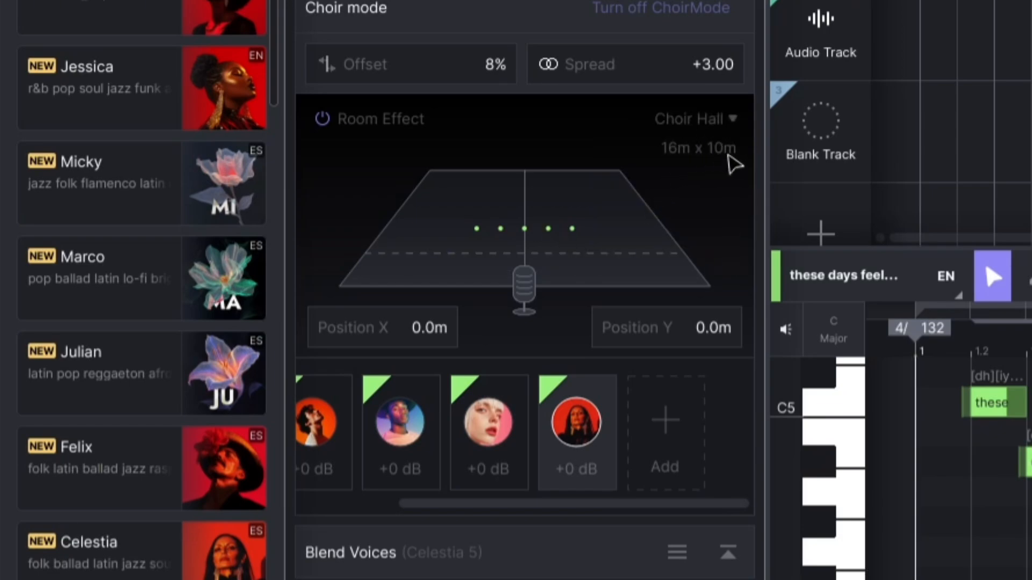
pyautogui.click(723, 119)
pyautogui.click(695, 233)
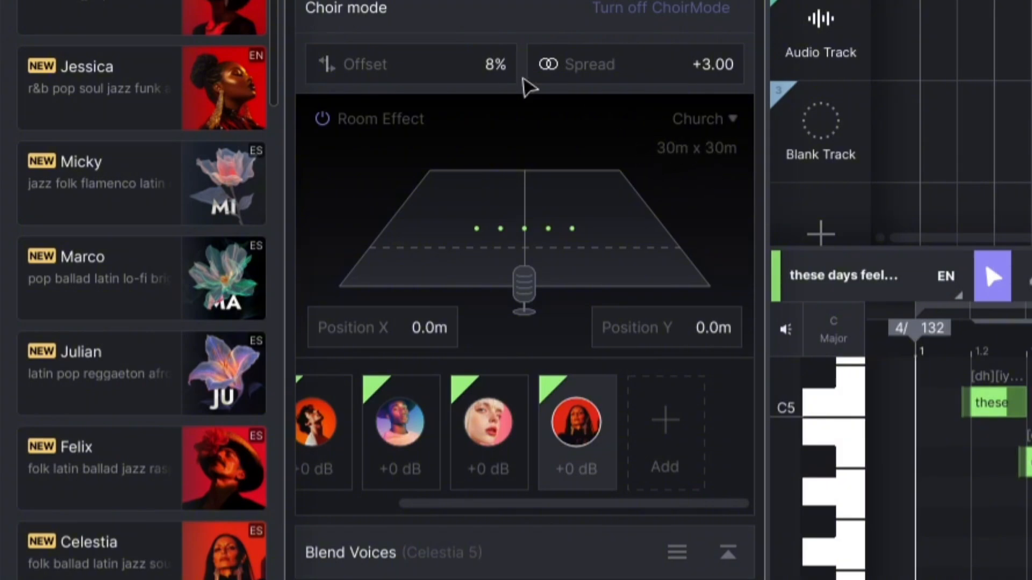
# Step: Position the choir in the church at X 0.2 m and Y 0.0 m, and play back the opening phrase
pyautogui.moveTo(525, 228)
pyautogui.mouseDown()
pyautogui.moveTo(582, 237)
pyautogui.moveTo(520, 176)
pyautogui.moveTo(410, 222)
pyautogui.moveTo(522, 287)
pyautogui.moveTo(521, 207)
pyautogui.moveTo(527, 214)
pyautogui.mouseUp()
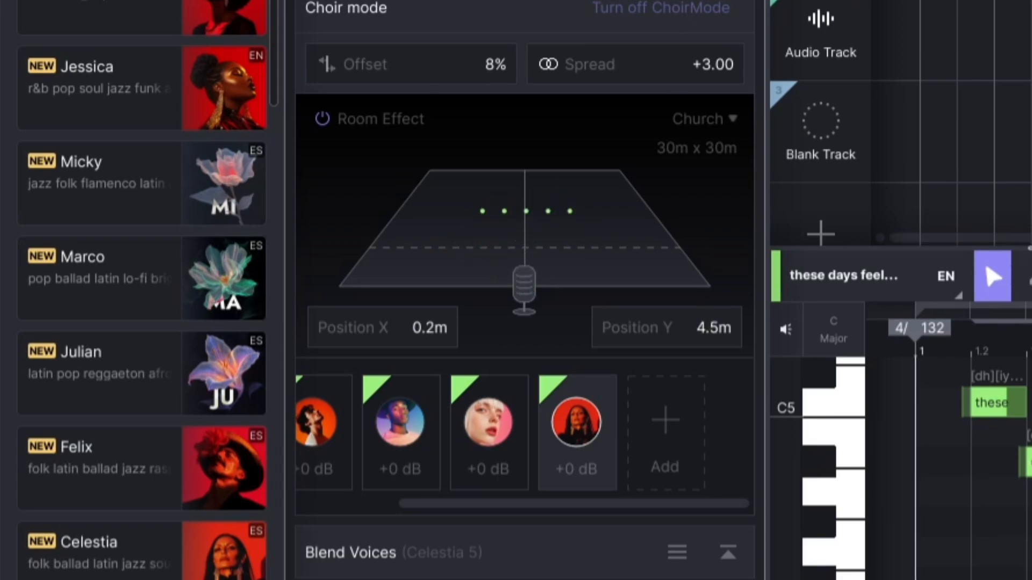
pyautogui.moveTo(522, 213); pyautogui.dragTo(524, 232)
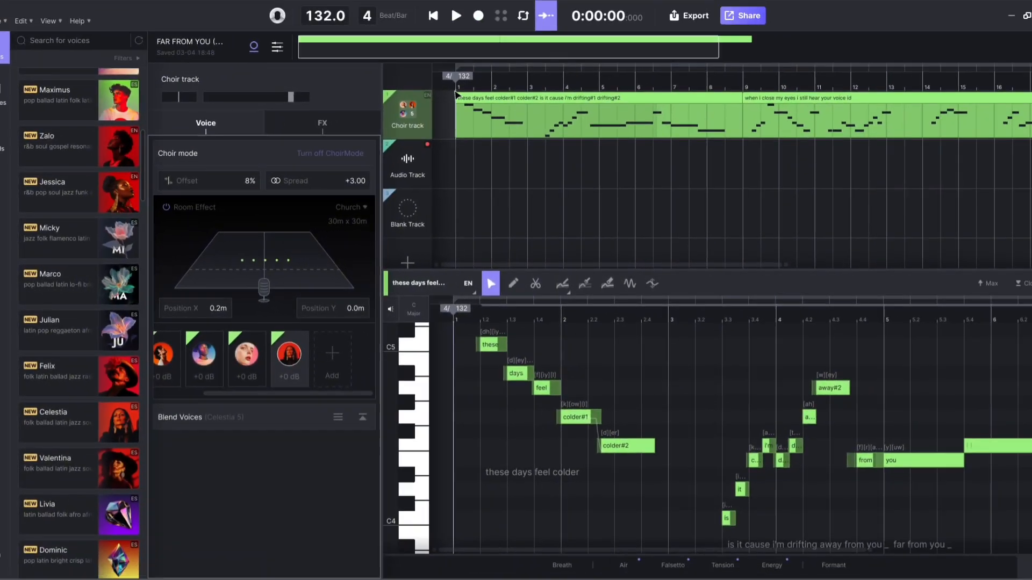
pyautogui.press('space')
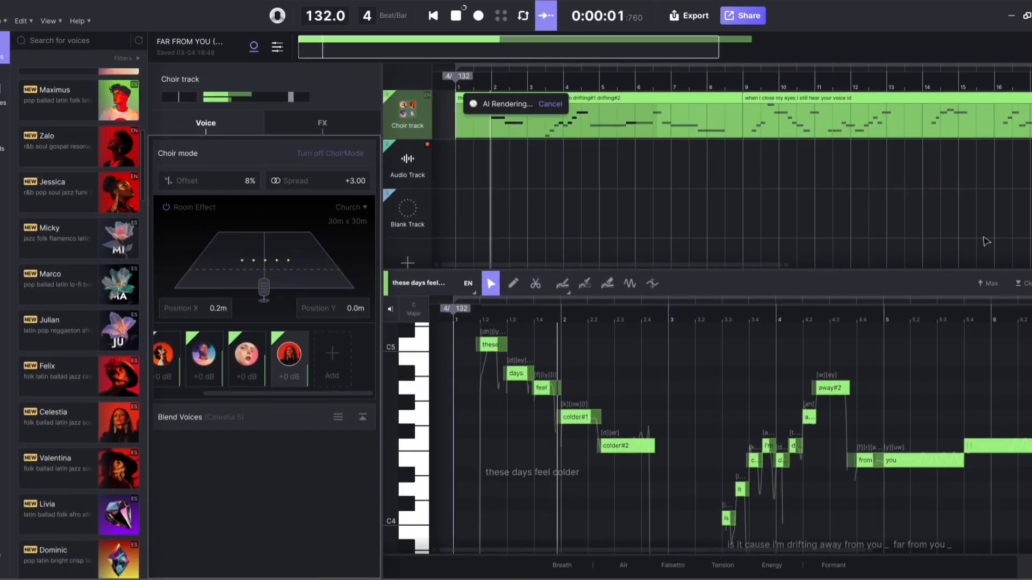
pyautogui.press('space')
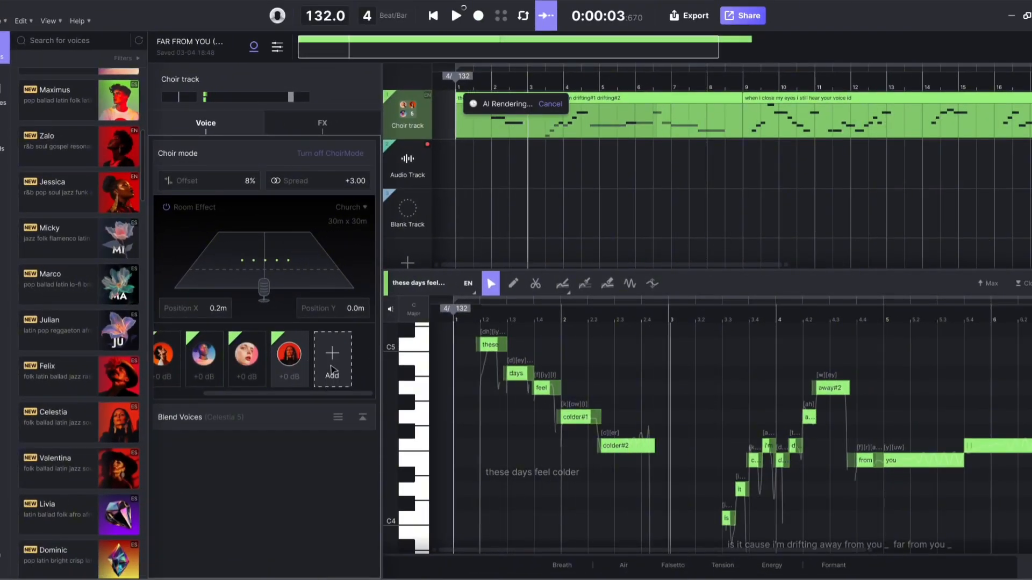
# Step: Set the choir levels to +5.5 dB for Ember Rose, -0.7 for Franklin, +0.1 for Drex L, +1.0 for Elirah and +3.4 for Celestia
pyautogui.moveTo(310, 394); pyautogui.dragTo(217, 396)
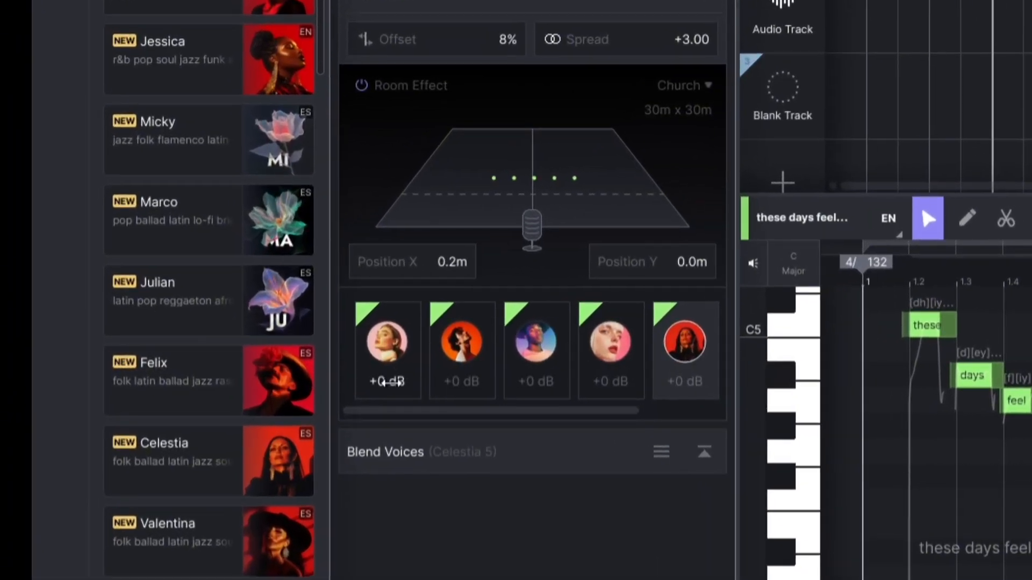
pyautogui.moveTo(376, 382); pyautogui.dragTo(457, 383)
pyautogui.moveTo(523, 382); pyautogui.dragTo(524, 382)
pyautogui.moveTo(592, 382); pyautogui.dragTo(598, 383)
pyautogui.moveTo(670, 384); pyautogui.dragTo(679, 383)
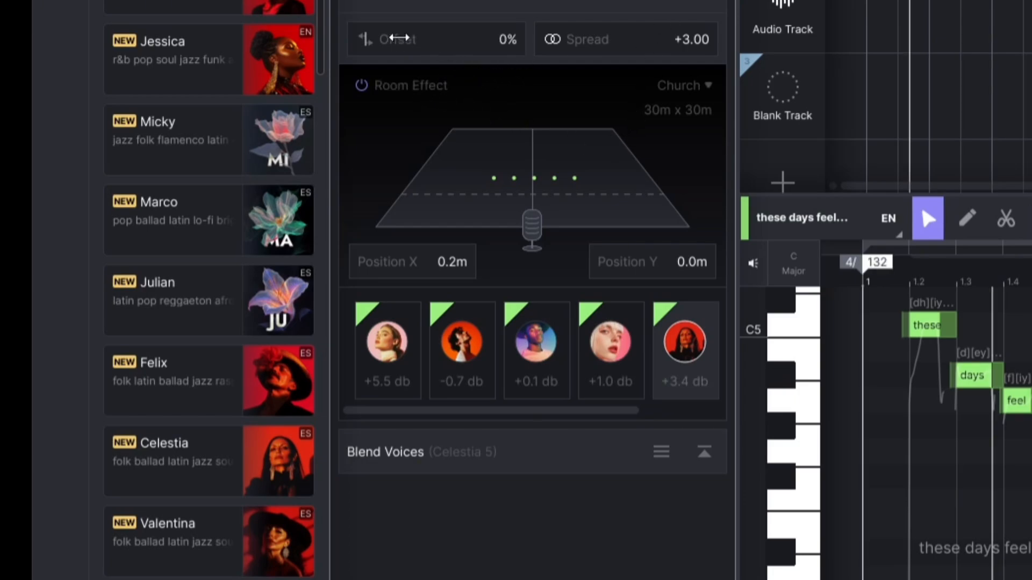
# Step: Set the choir's offset to 30% and play back the opening phrase
pyautogui.moveTo(372, 42); pyautogui.dragTo(219, 58)
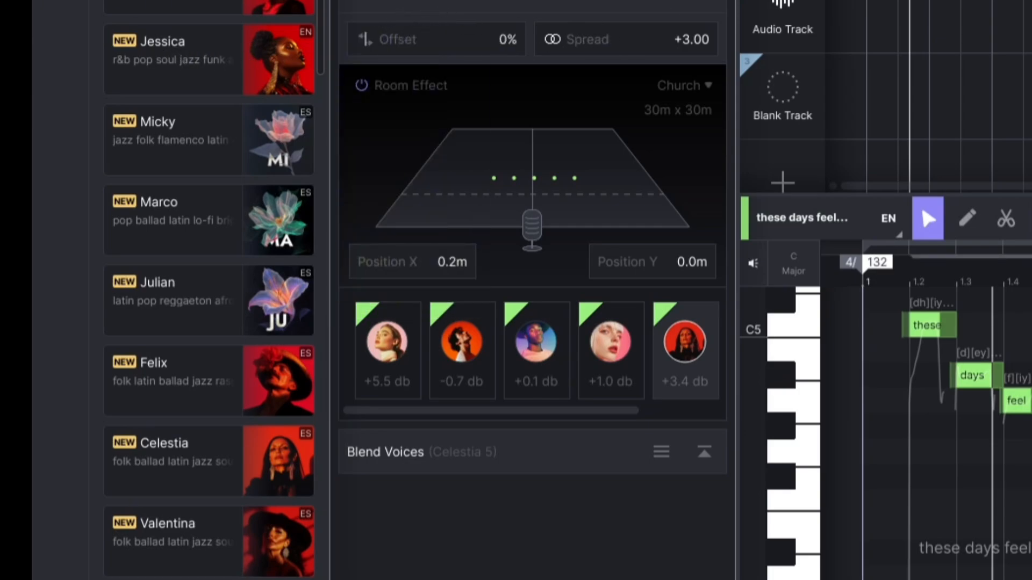
pyautogui.press('space')
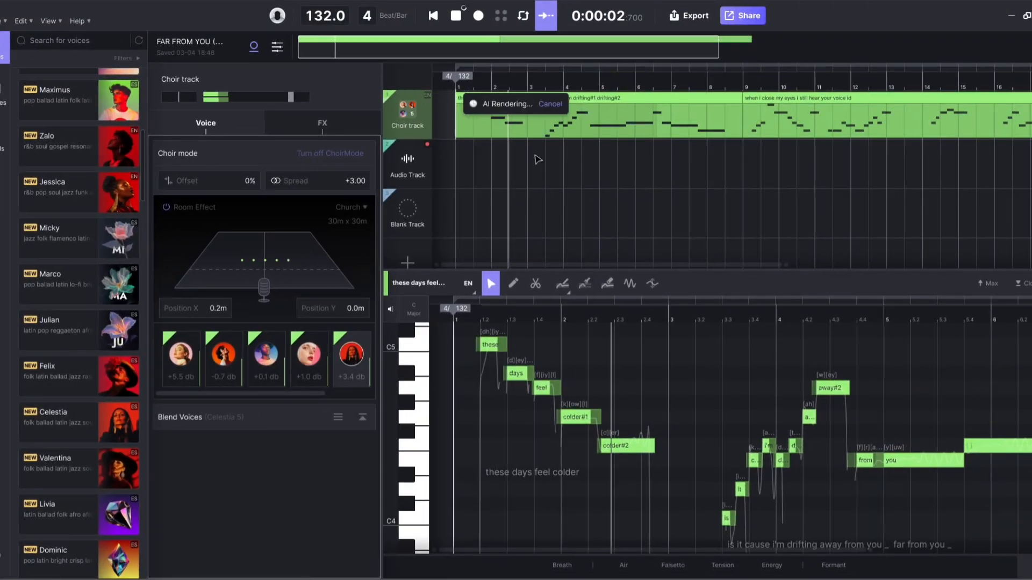
pyautogui.press('space')
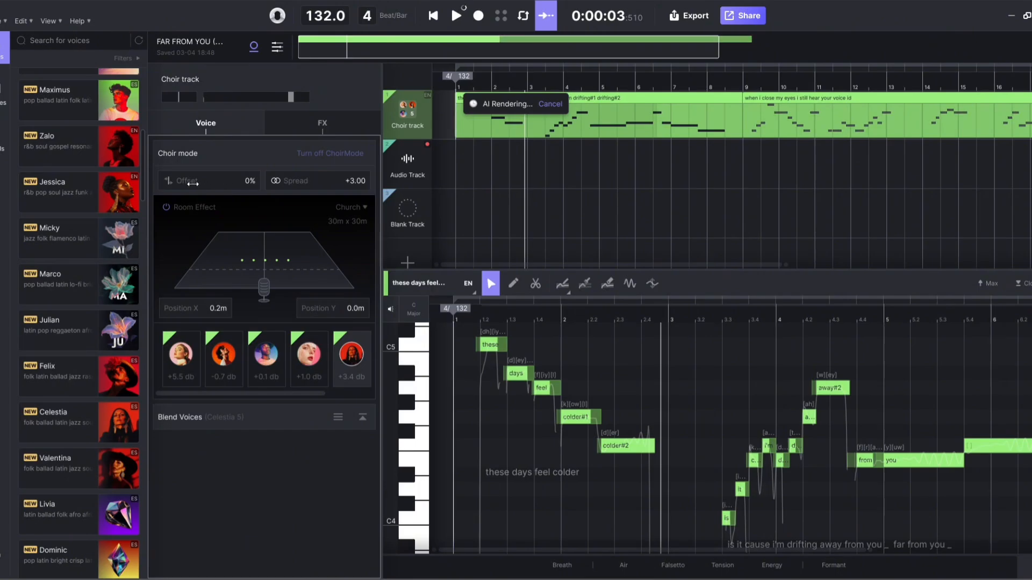
pyautogui.moveTo(194, 181); pyautogui.dragTo(279, 181)
pyautogui.press('space')
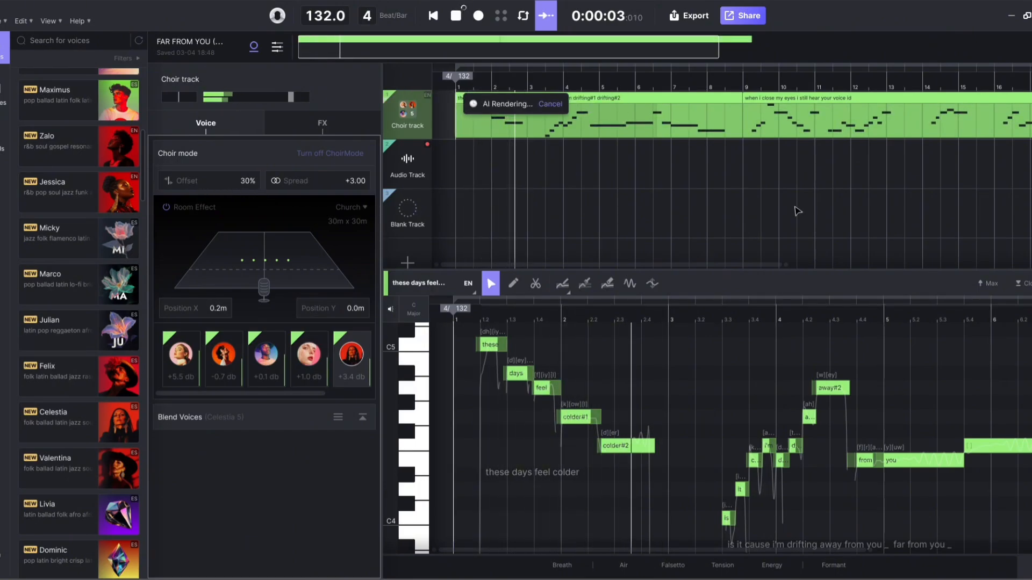
pyautogui.press('space')
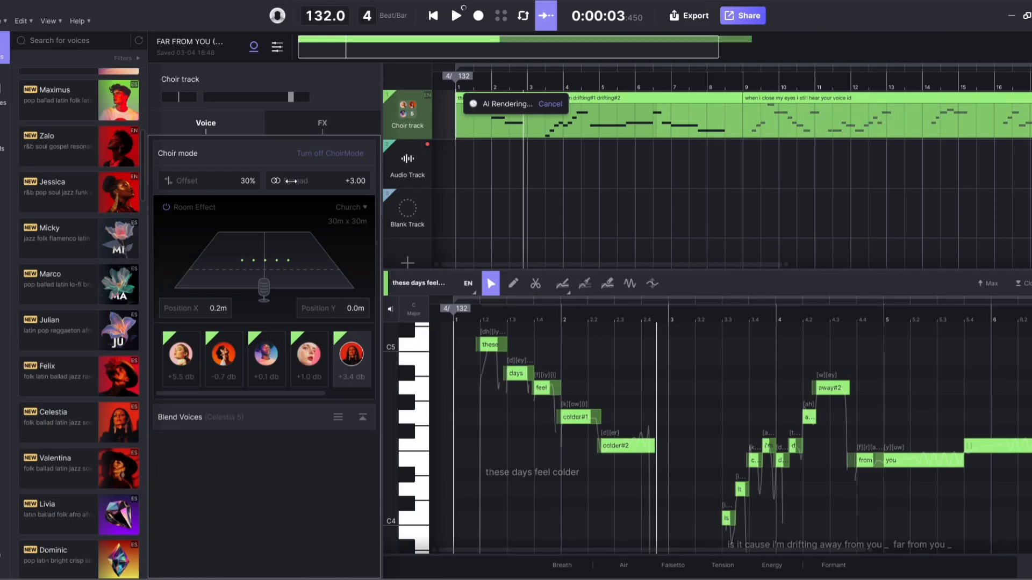
# Step: Set the choir's spread to +10.00 and play the phrase back from the beginning
pyautogui.moveTo(295, 181); pyautogui.dragTo(360, 190)
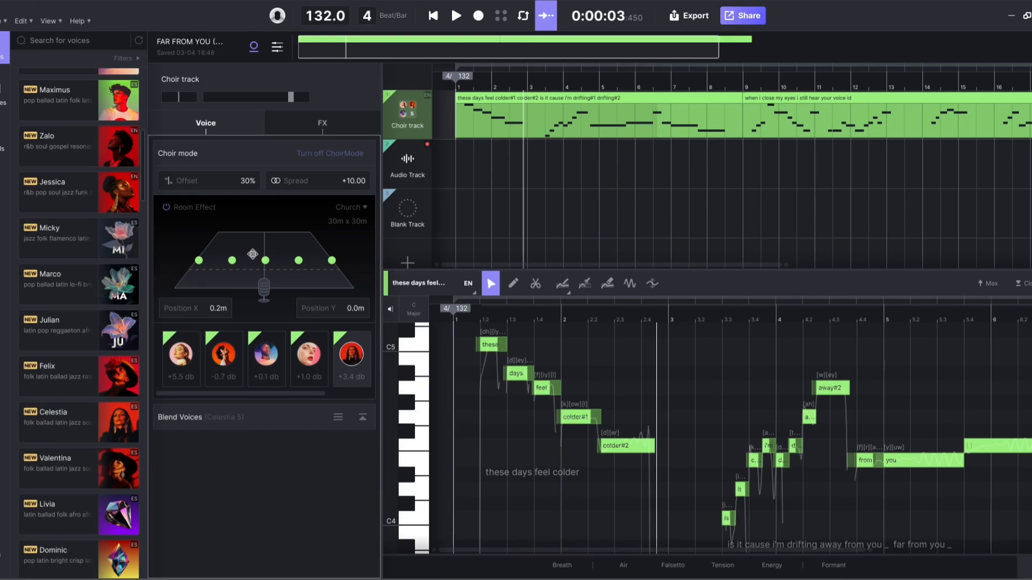
pyautogui.click(459, 92)
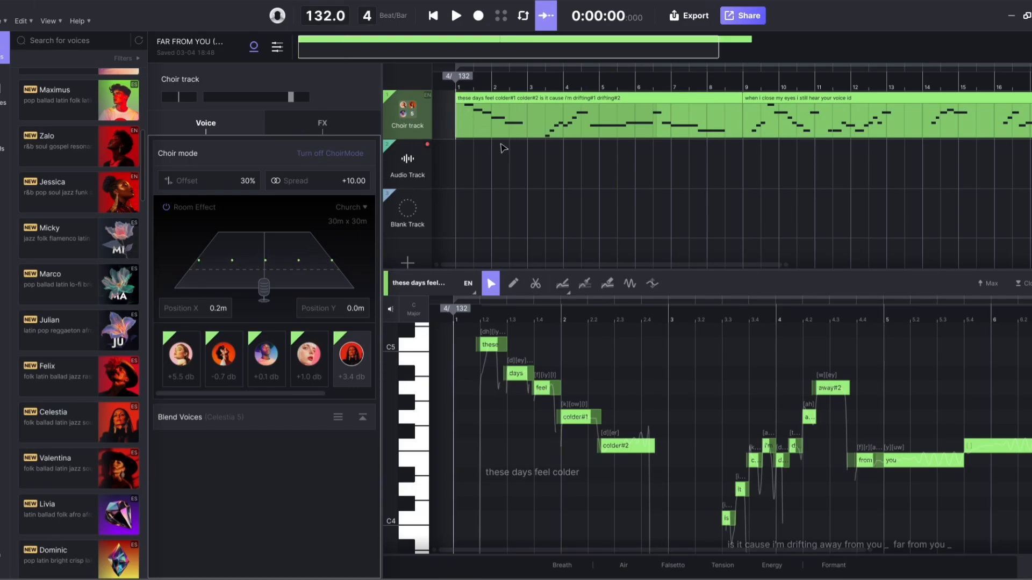
pyautogui.press('space')
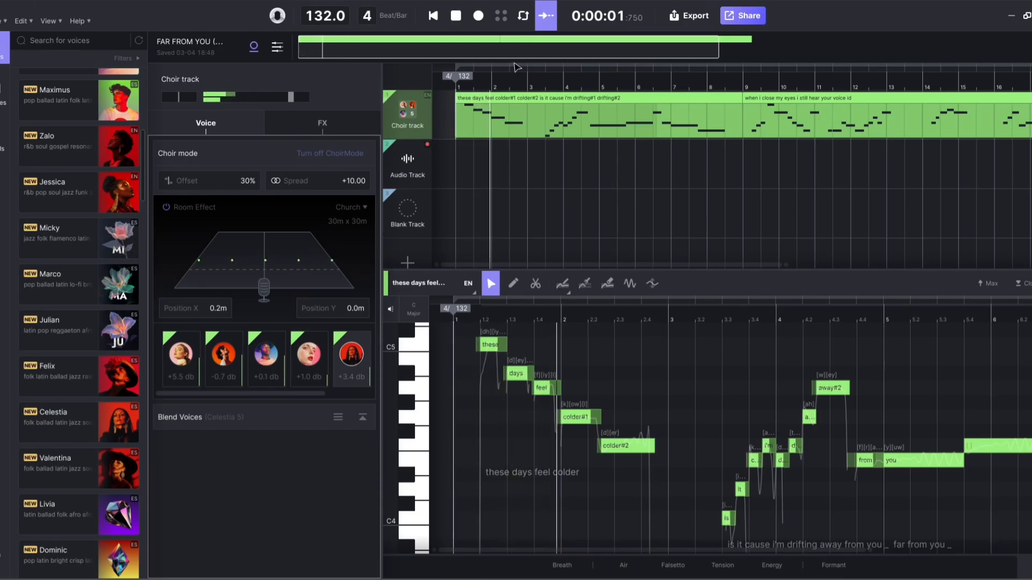
pyautogui.press('space')
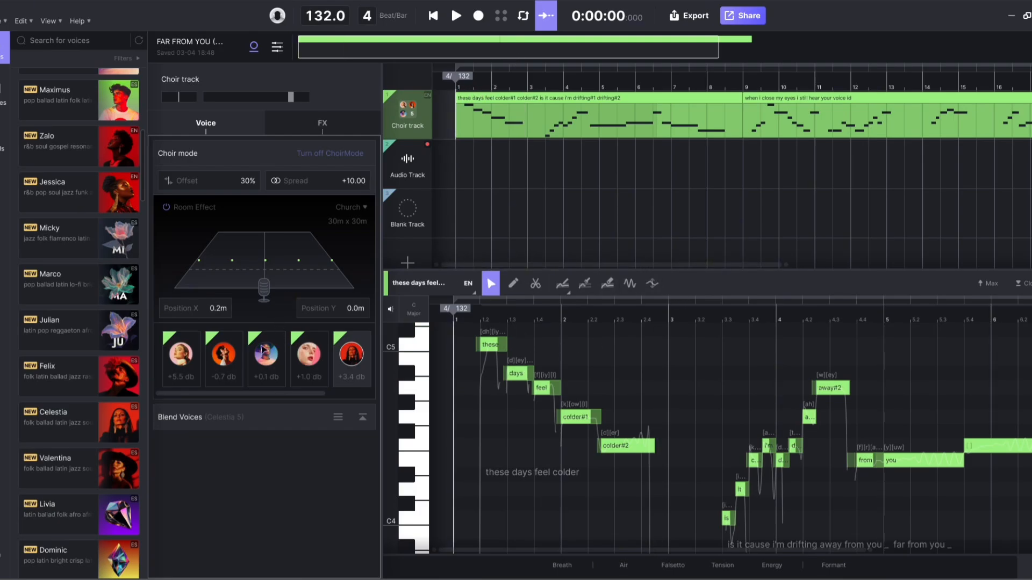
# Step: Browse the premade voices for a different choir line-up
pyautogui.moveTo(43, 279)
pyautogui.scroll(-3, 48, 290)
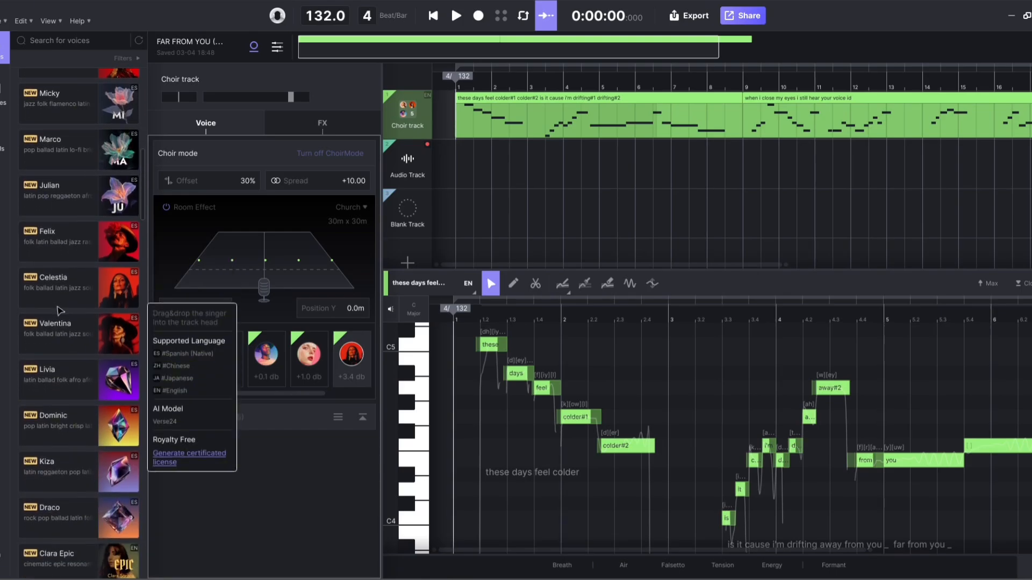
pyautogui.scroll(4, 69, 304)
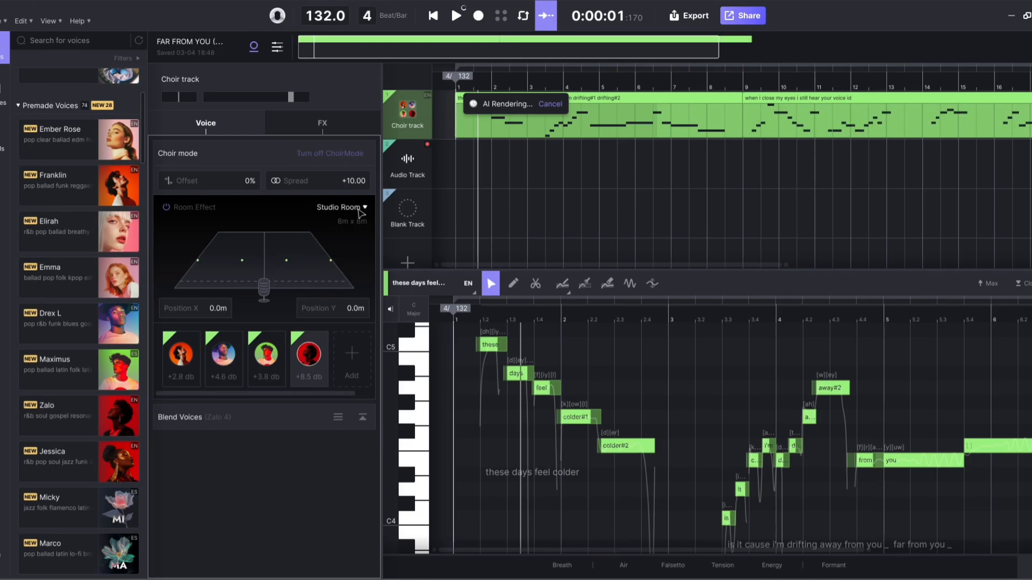
# Step: Try the choir in the Studio Room at X -0.2 m and Y -0.4 m during playback
pyautogui.click(338, 209)
pyautogui.click(339, 209)
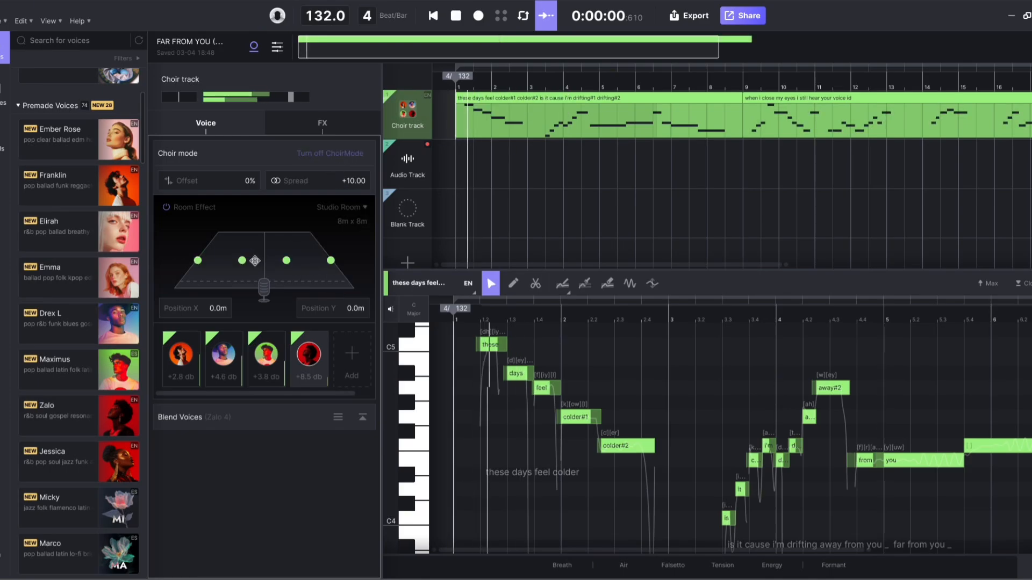
pyautogui.moveTo(253, 260)
pyautogui.mouseDown()
pyautogui.moveTo(302, 251)
pyautogui.moveTo(298, 233)
pyautogui.moveTo(231, 235)
pyautogui.moveTo(230, 269)
pyautogui.moveTo(317, 275)
pyautogui.moveTo(250, 265)
pyautogui.mouseUp()
pyautogui.press('space')
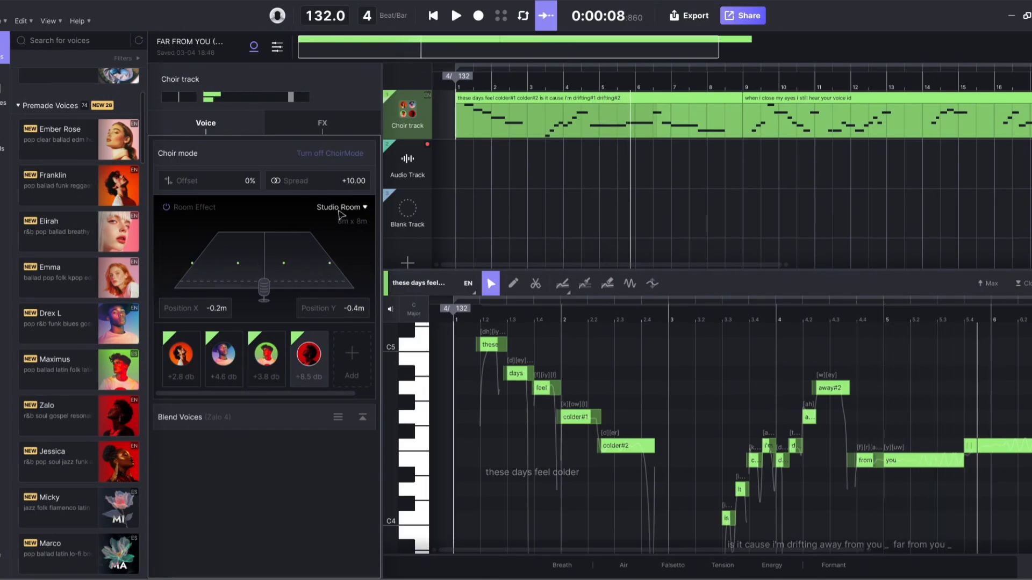
# Step: Try the Choir Hall room with the choir at X -1.8 m and Y 1.0 m during playback
pyautogui.click(340, 210)
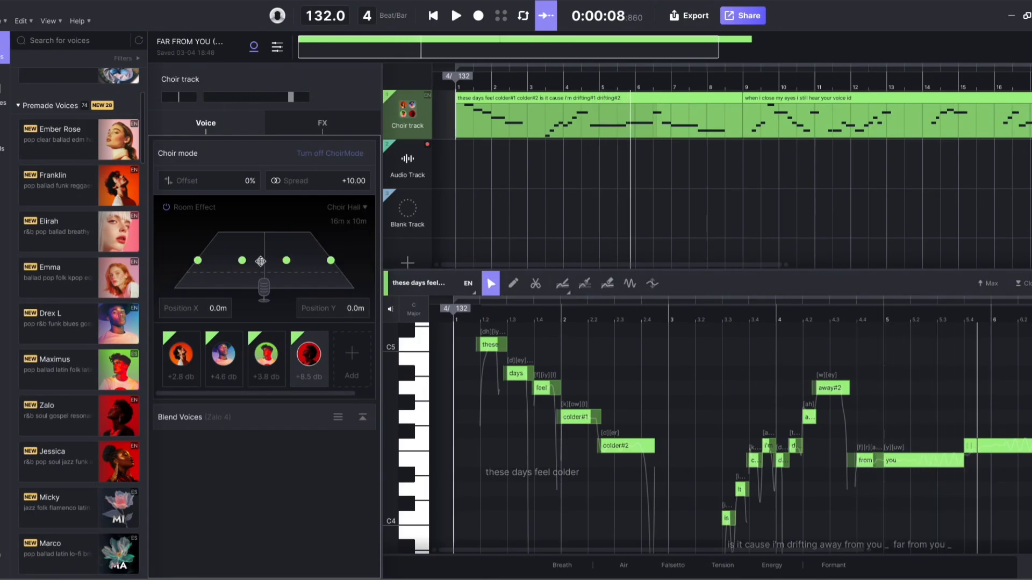
pyautogui.press('space')
pyautogui.moveTo(261, 262)
pyautogui.mouseDown()
pyautogui.moveTo(262, 274)
pyautogui.moveTo(262, 242)
pyautogui.moveTo(304, 241)
pyautogui.moveTo(312, 272)
pyautogui.moveTo(250, 270)
pyautogui.moveTo(244, 258)
pyautogui.mouseUp()
# Step: Set the room effect to Church, start playback, and move the choir farther back in the room
pyautogui.click(354, 208)
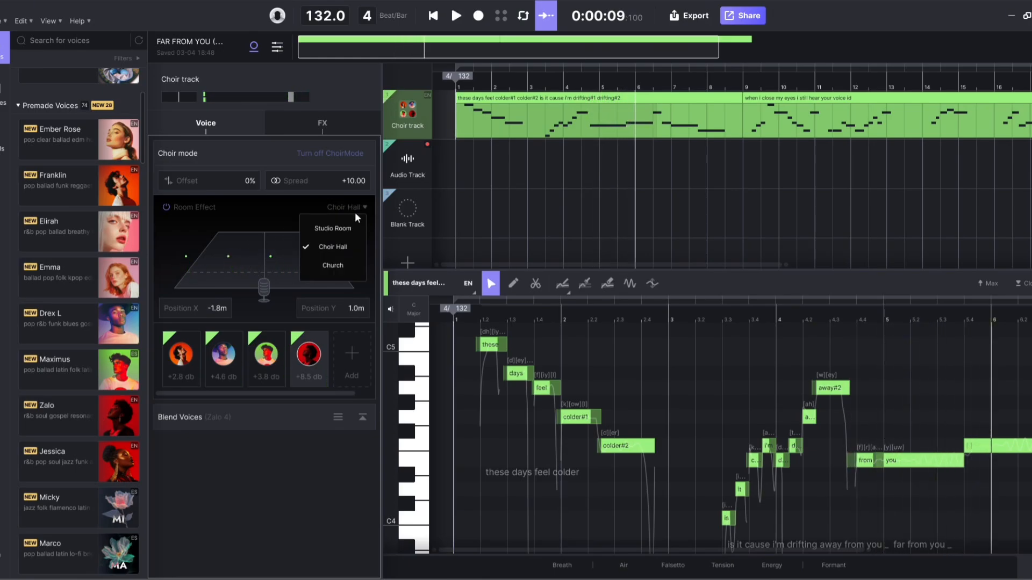
pyautogui.click(341, 267)
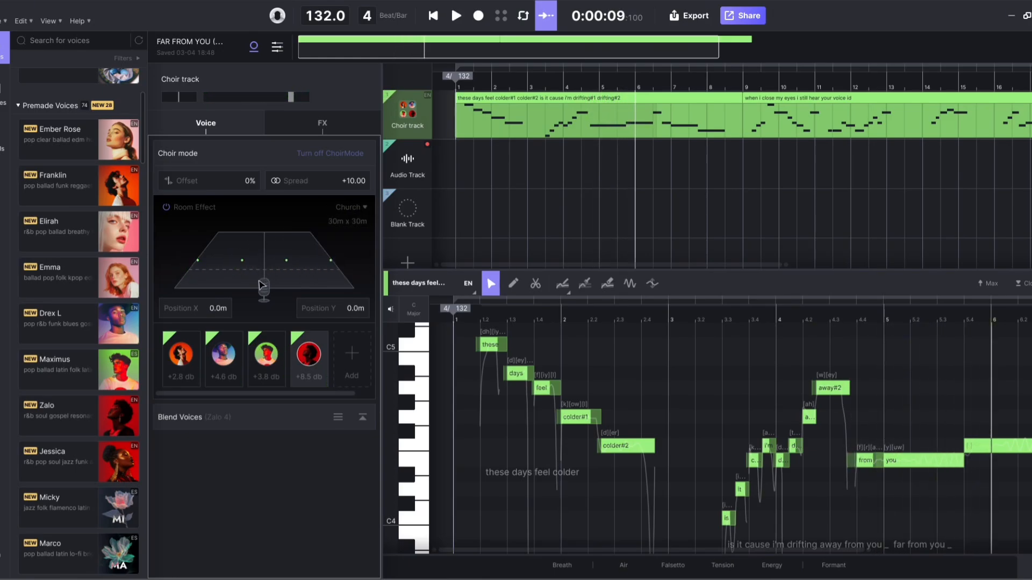
pyautogui.press('space')
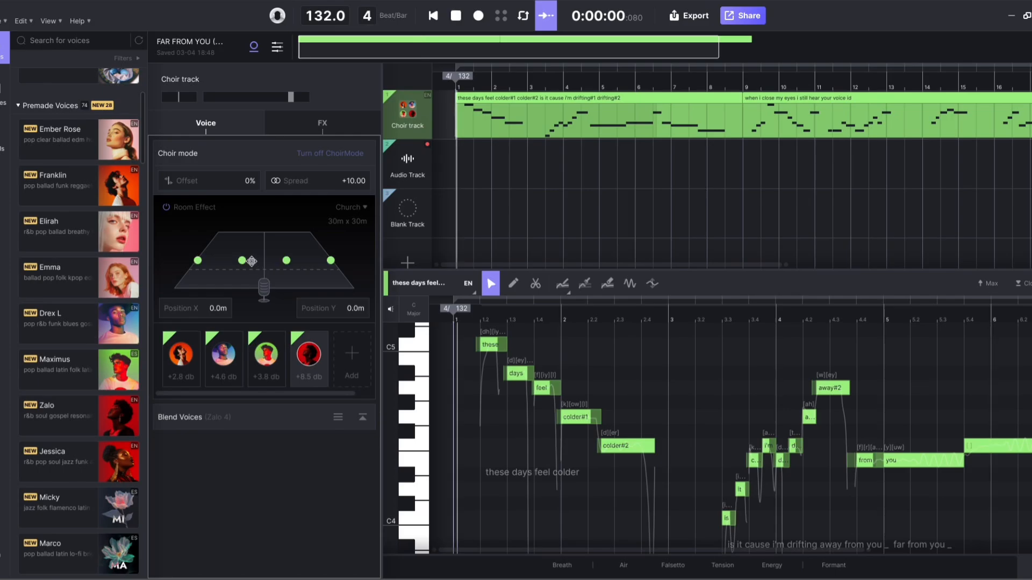
pyautogui.moveTo(251, 261)
pyautogui.mouseDown()
pyautogui.moveTo(253, 270)
pyautogui.moveTo(252, 244)
pyautogui.mouseUp()
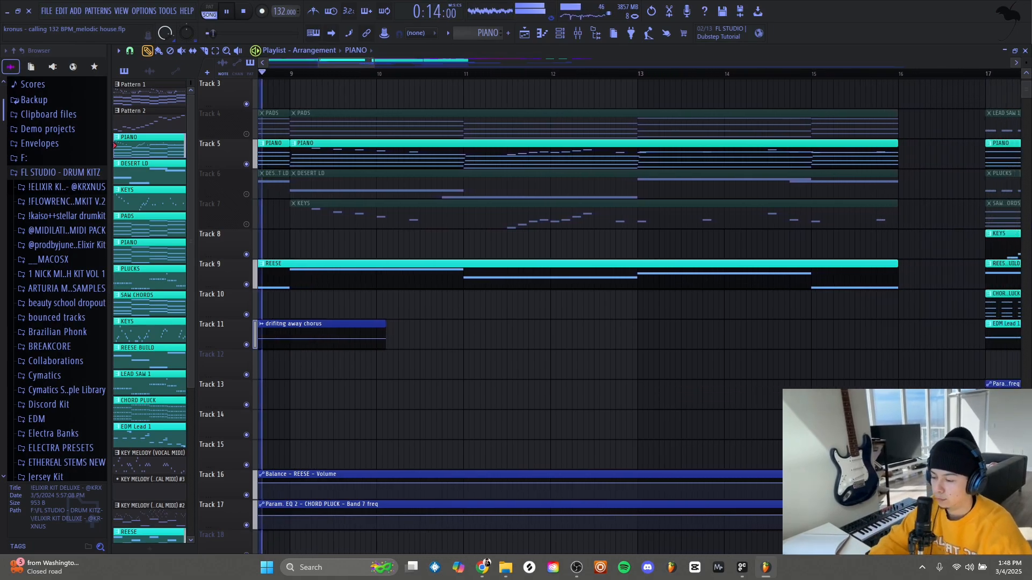
# Step: In FL Studio, stop the arrangement playback and inspect the AI VOCALS effects chain in the mixer
pyautogui.press('space')
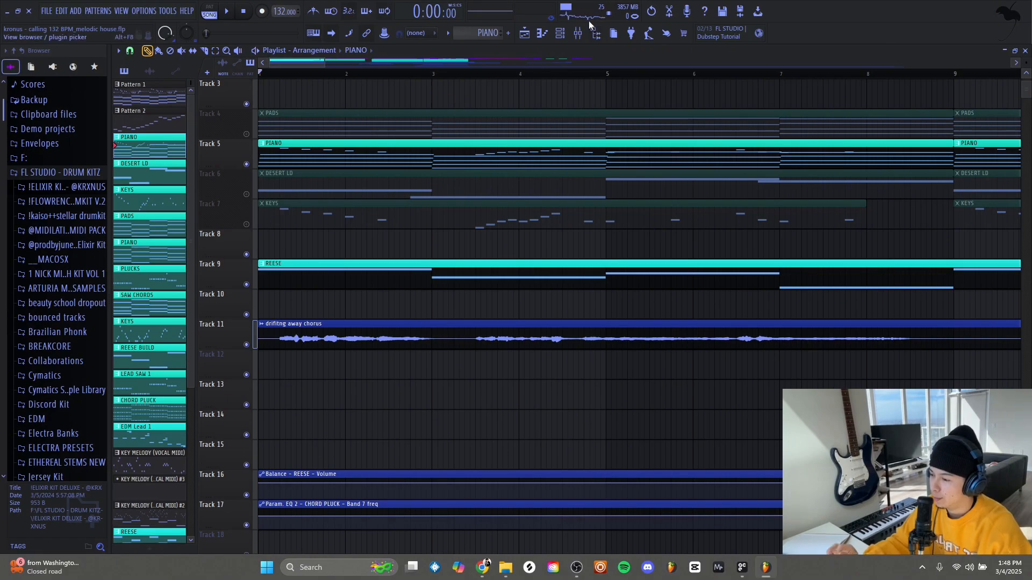
pyautogui.click(580, 36)
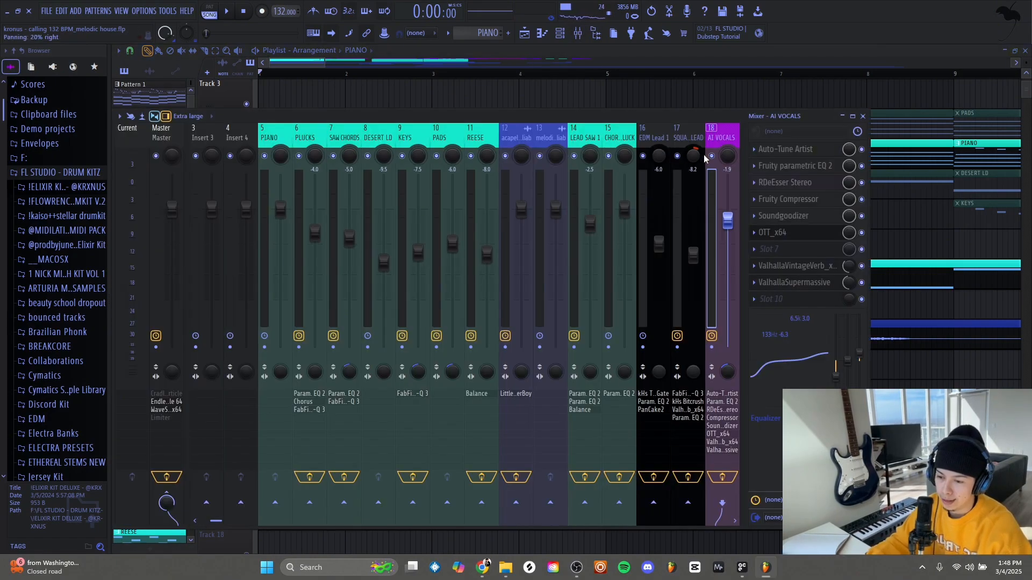
pyautogui.click(925, 399)
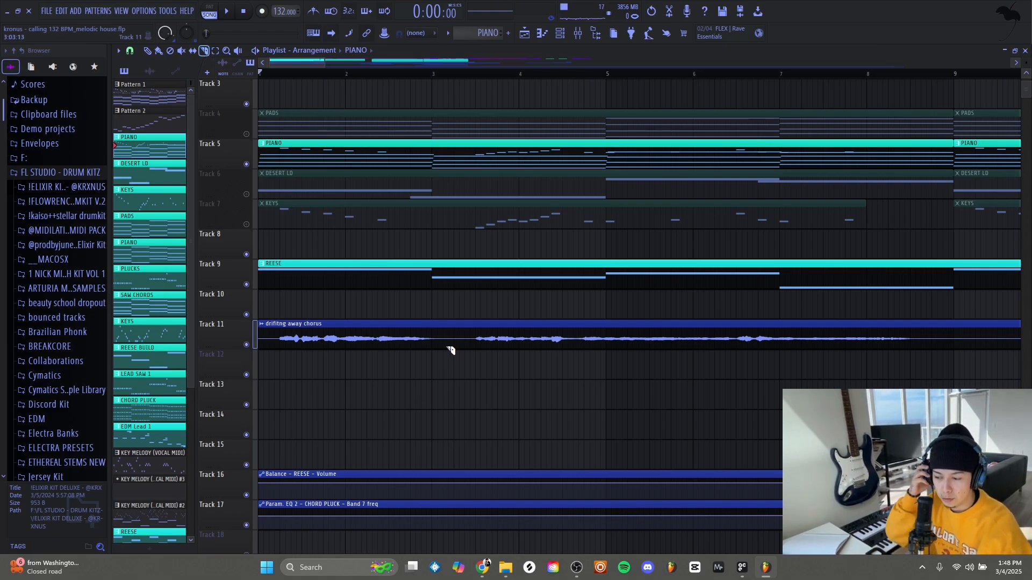
# Step: Set the playlist snapping to none and mute the REESE and PIANO tracks
pyautogui.click(130, 51)
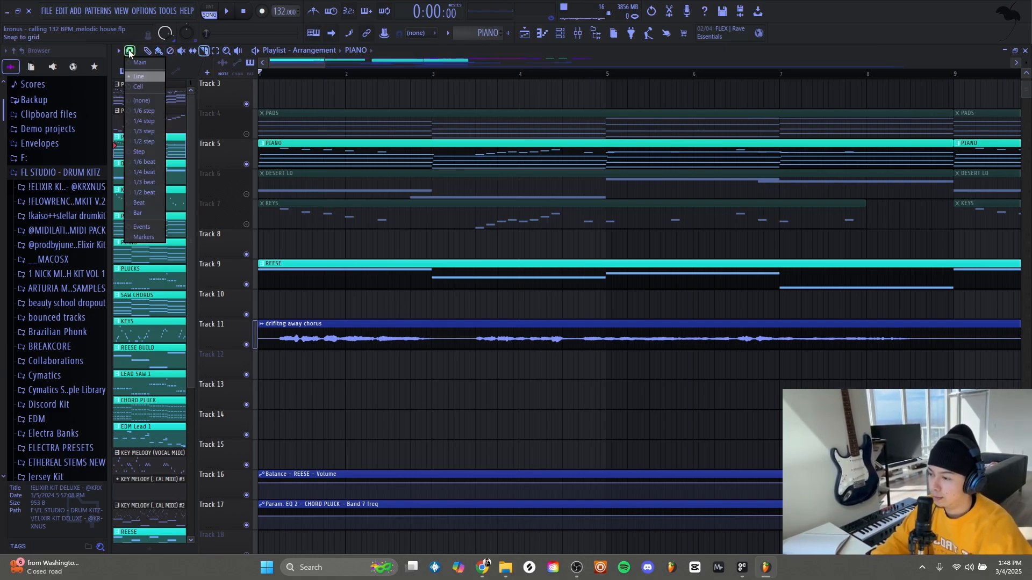
pyautogui.click(144, 100)
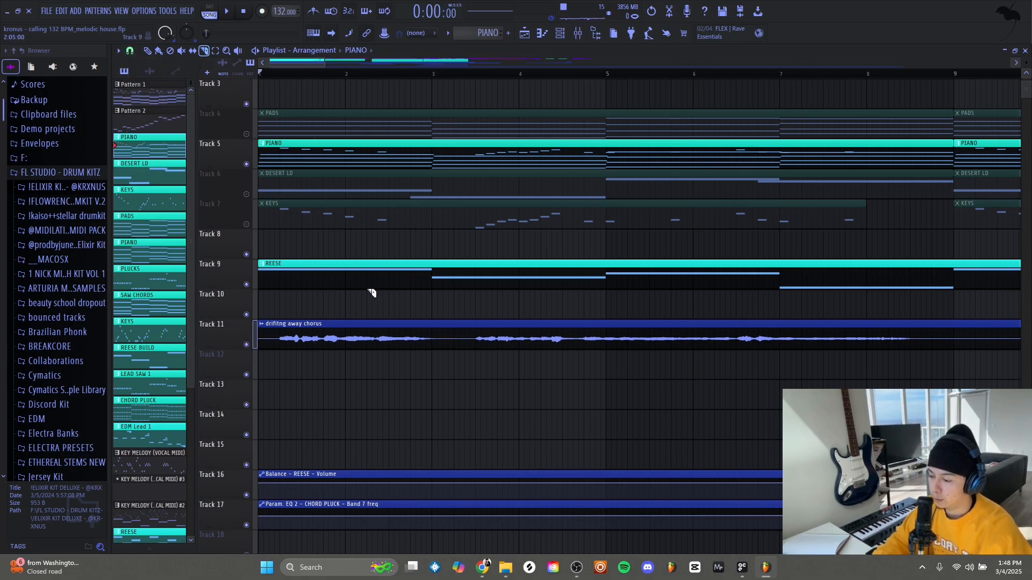
pyautogui.click(247, 284)
pyautogui.click(247, 163)
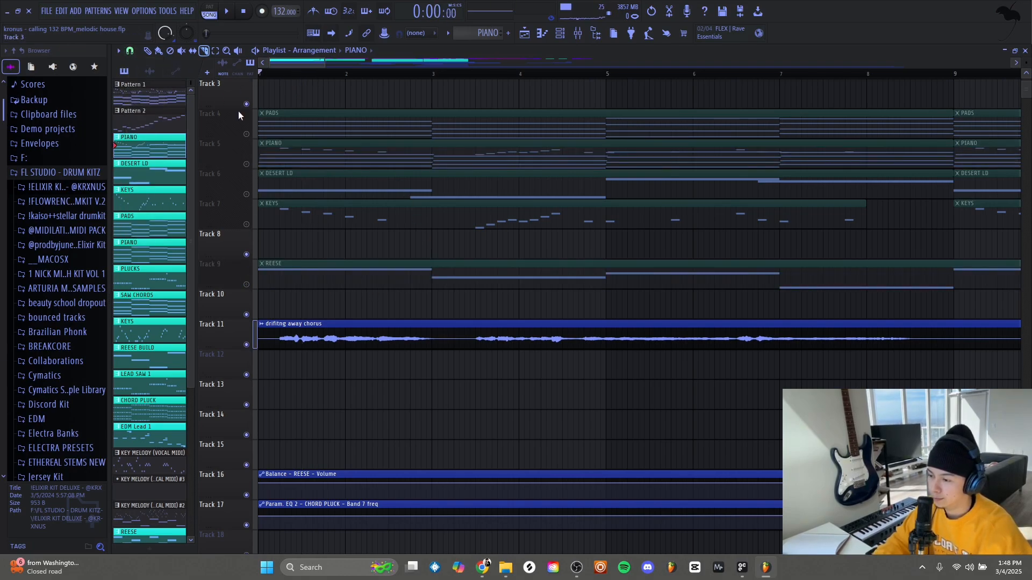
# Step: Audition the vocal alone, cut out the silent gap after its first phrase at bar 3, and fade both cut edges
pyautogui.press('space')
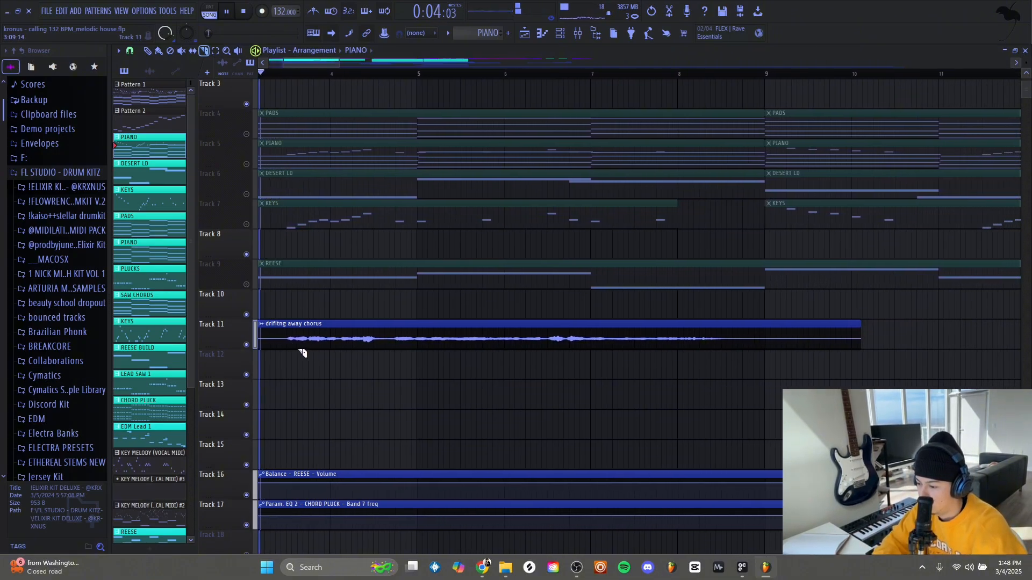
pyautogui.press('space')
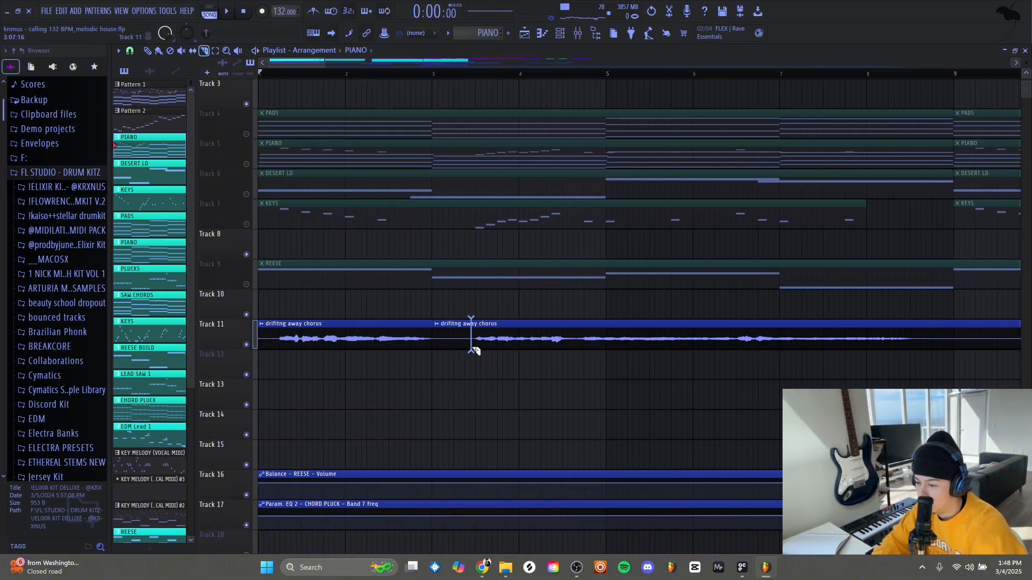
pyautogui.rightClick(452, 336)
pyautogui.scroll(3, 446, 332)
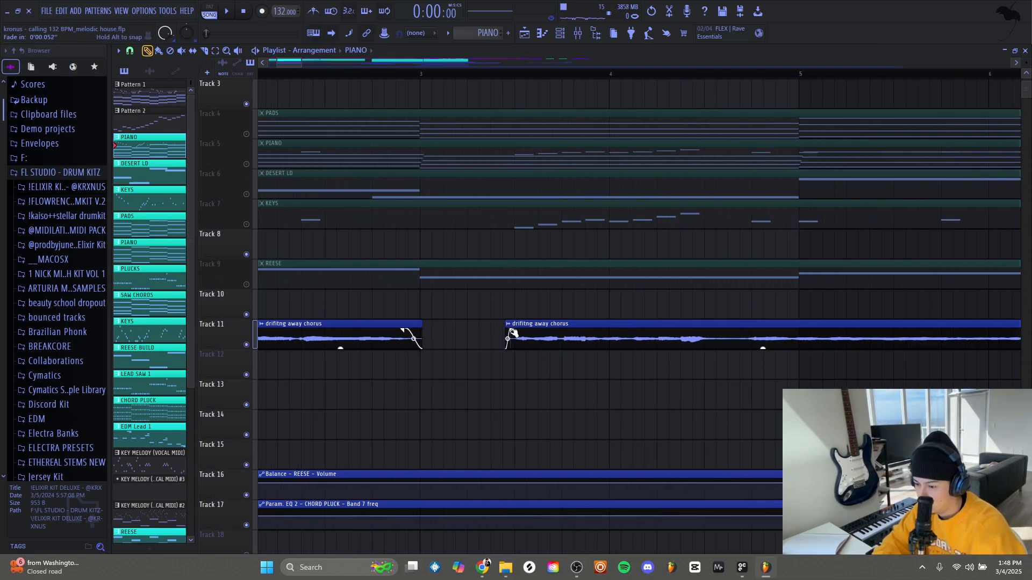
pyautogui.scroll(-3, 450, 308)
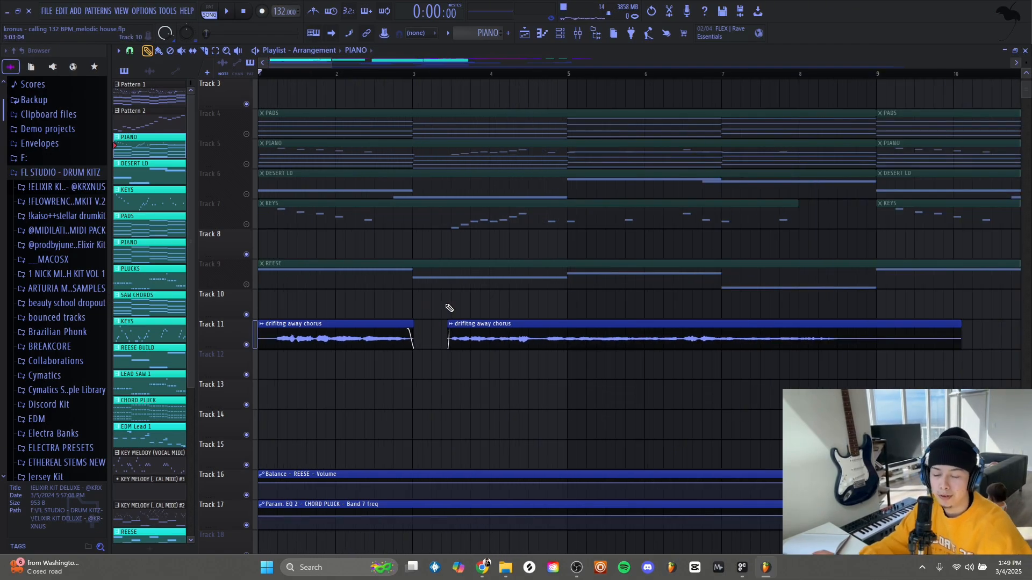
# Step: Trim the second vocal clip to end just before bar 9 with a fade-out, and play back the vocal
pyautogui.scroll(2, 461, 309)
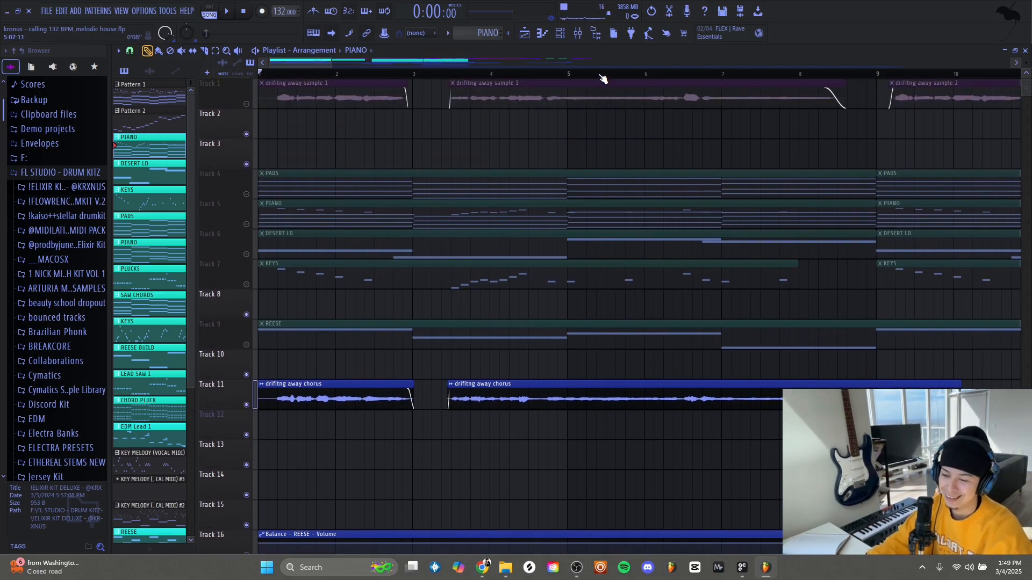
pyautogui.scroll(-2, 603, 79)
pyautogui.moveTo(745, 387); pyautogui.dragTo(678, 393)
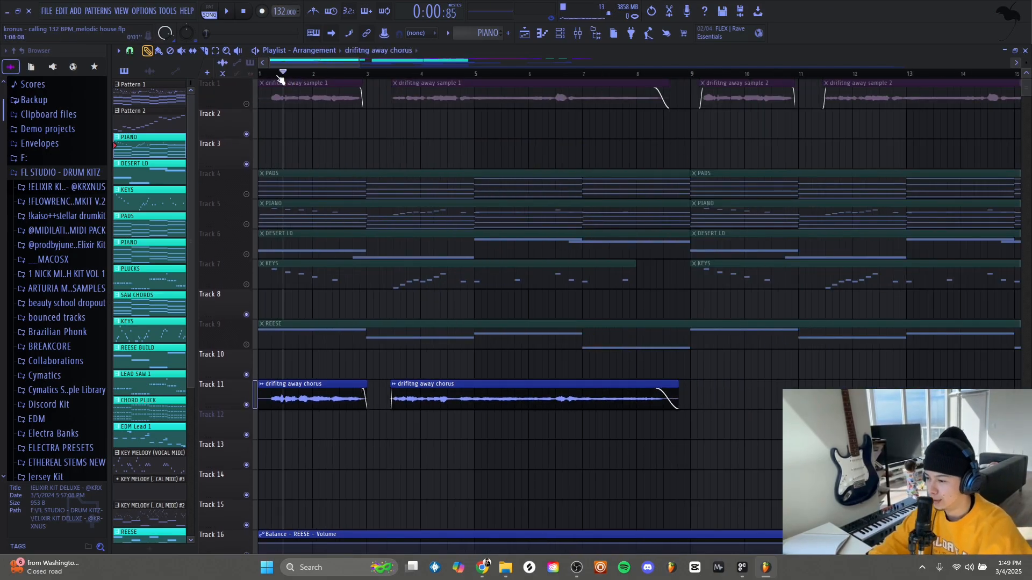
pyautogui.press('space')
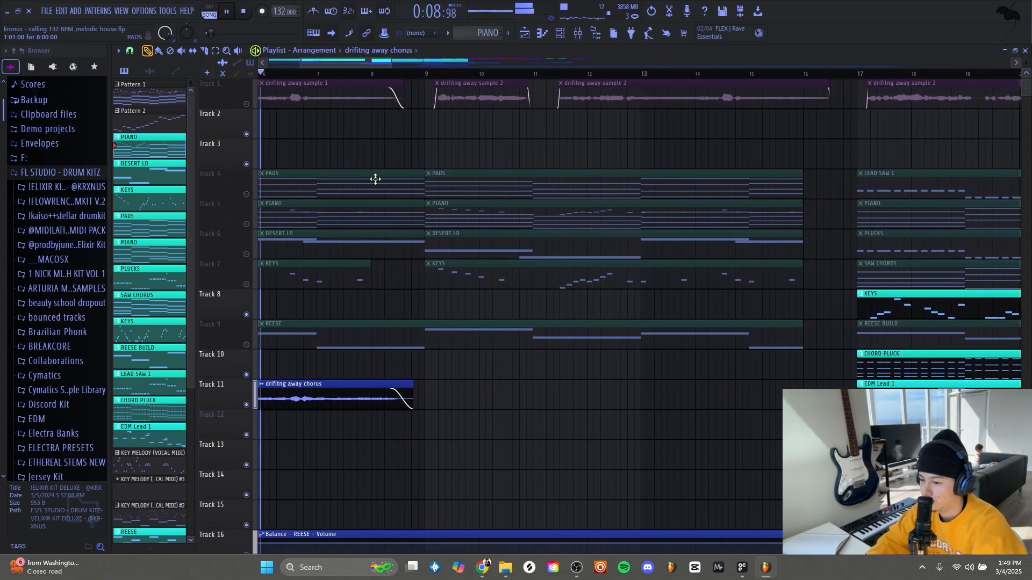
pyautogui.press('space')
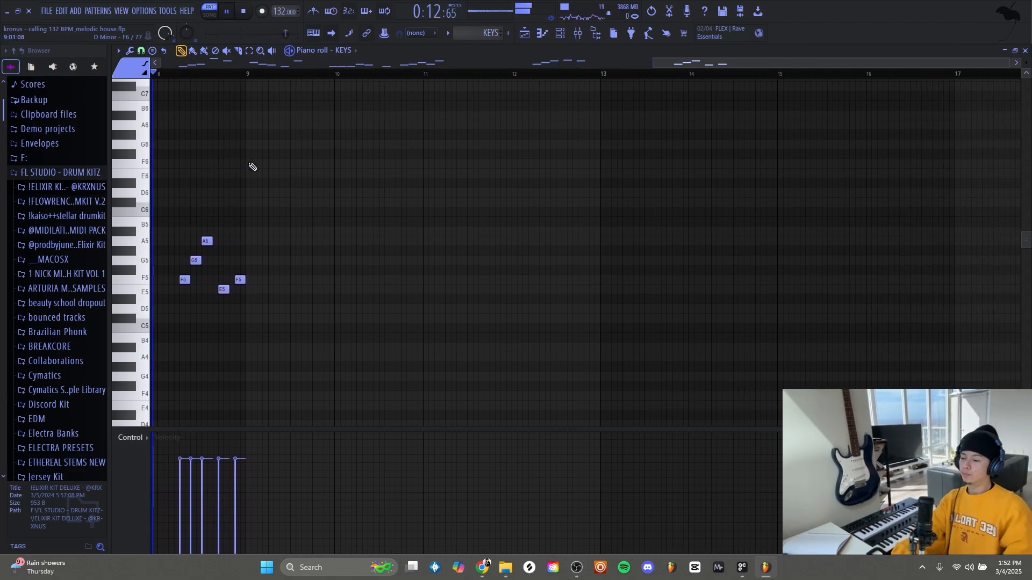
# Step: Switch to ACE Studio and enter the lyrics "when i close my eyes" for the KEYS 1 phrase starting in bar 9
pyautogui.press('space')
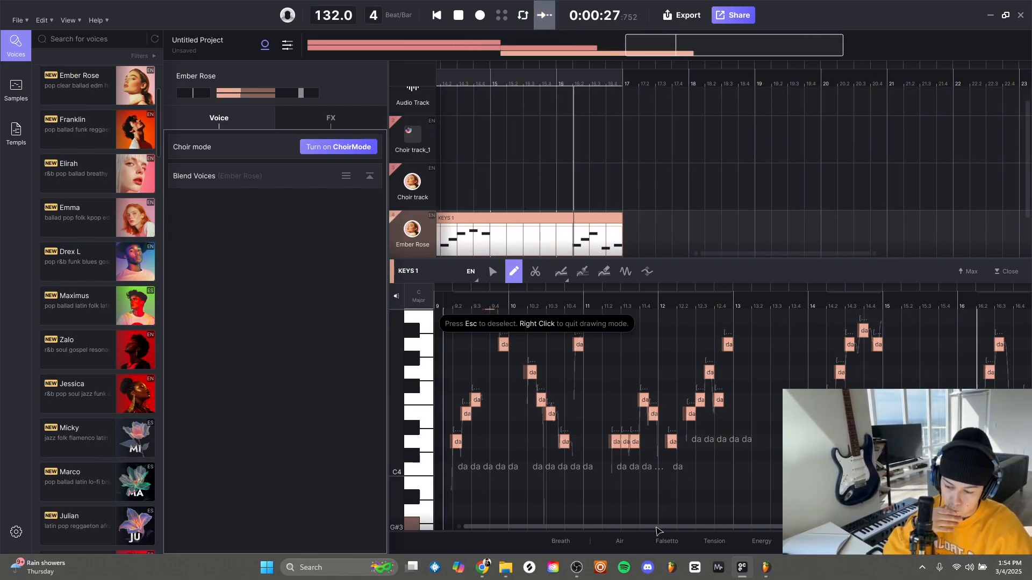
pyautogui.write('n')
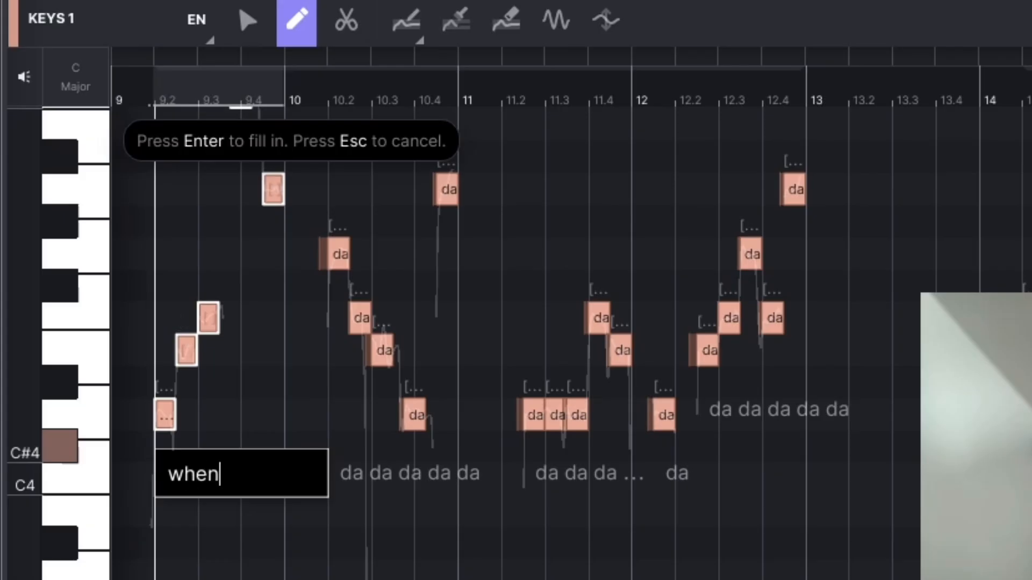
pyautogui.write(' i close my eye')
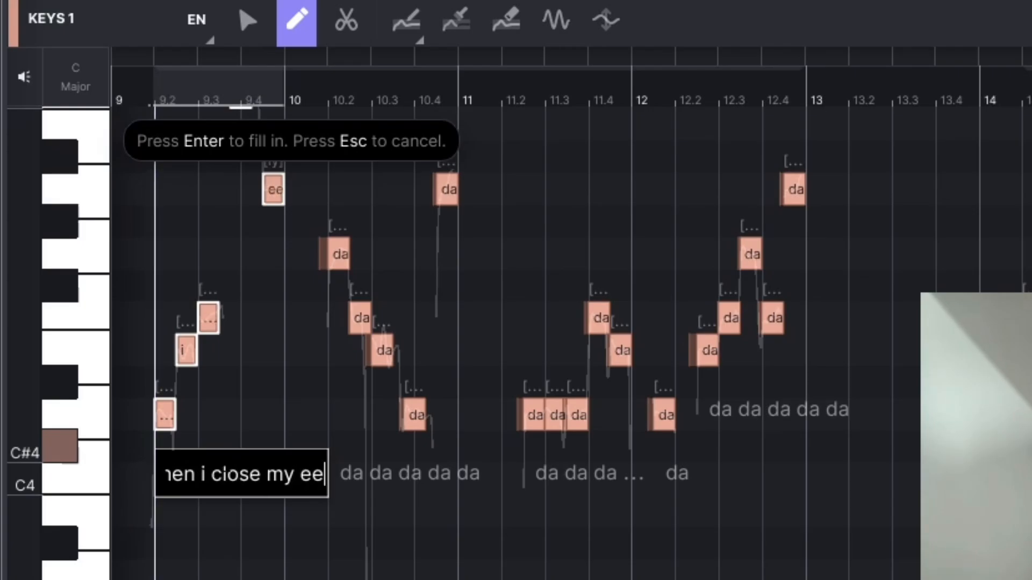
pyautogui.press('BackSpace')
pyautogui.write('yes')
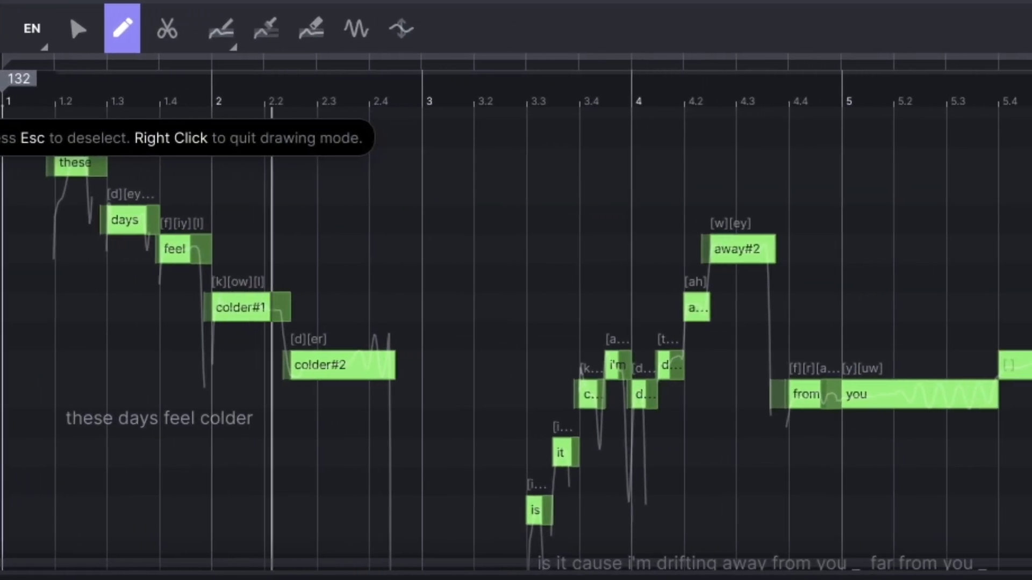
pyautogui.scroll(-2, 912, 214)
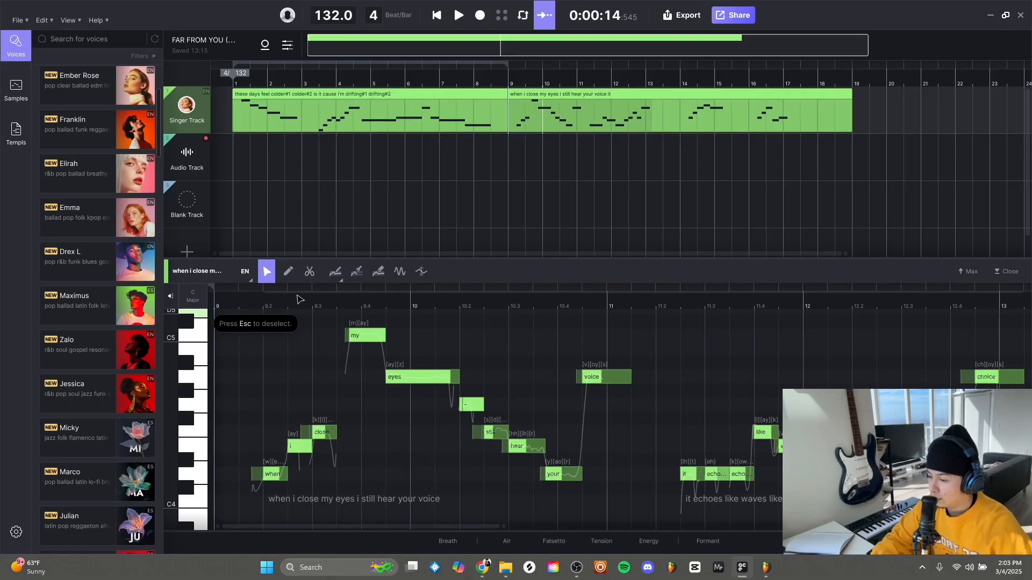
# Step: Redraw the pitch curve by hand through the notes "still hear your voice" in bar 10, and return to the selection tool
pyautogui.click(399, 272)
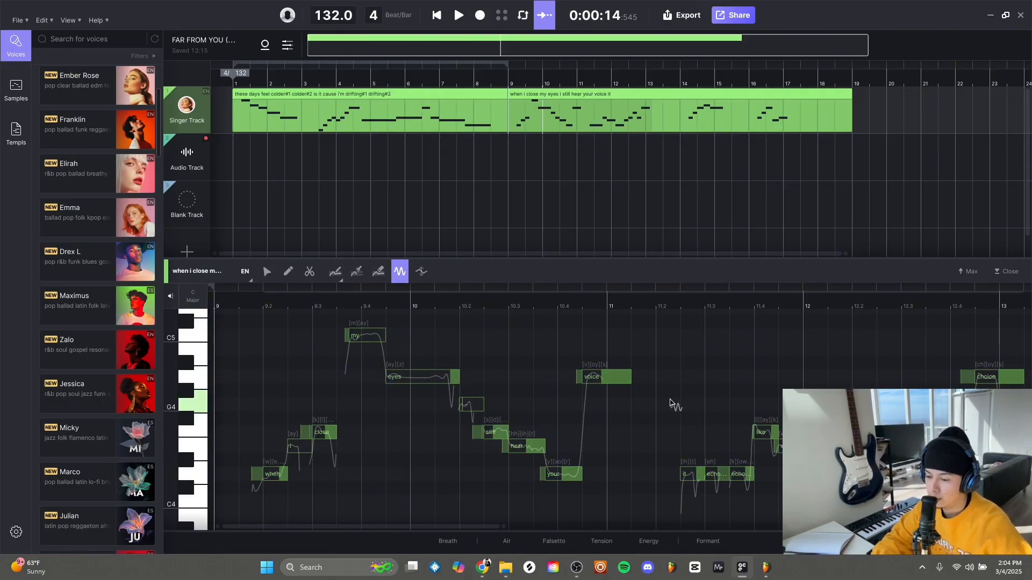
pyautogui.scroll(-2, 718, 407)
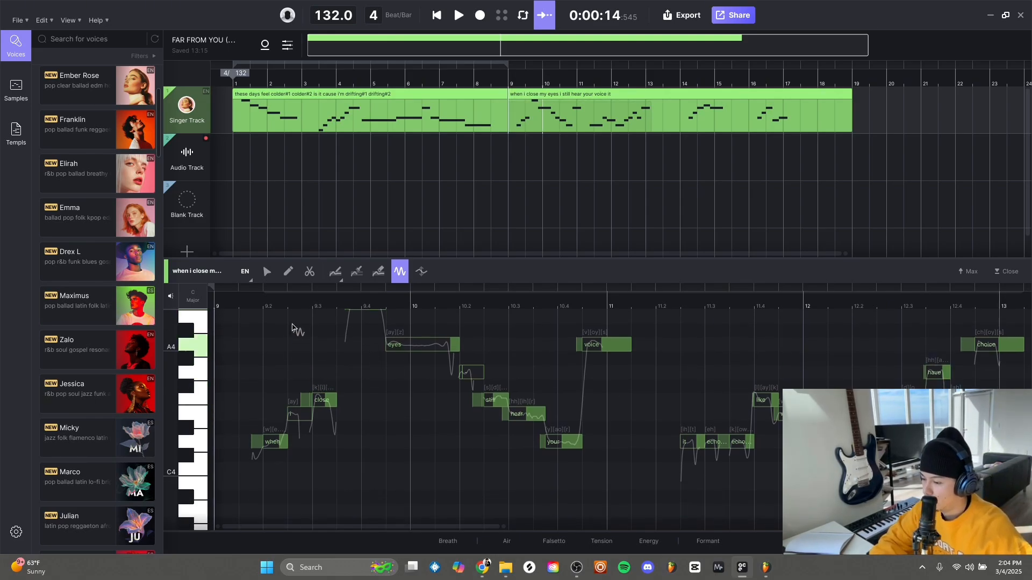
pyautogui.click(336, 273)
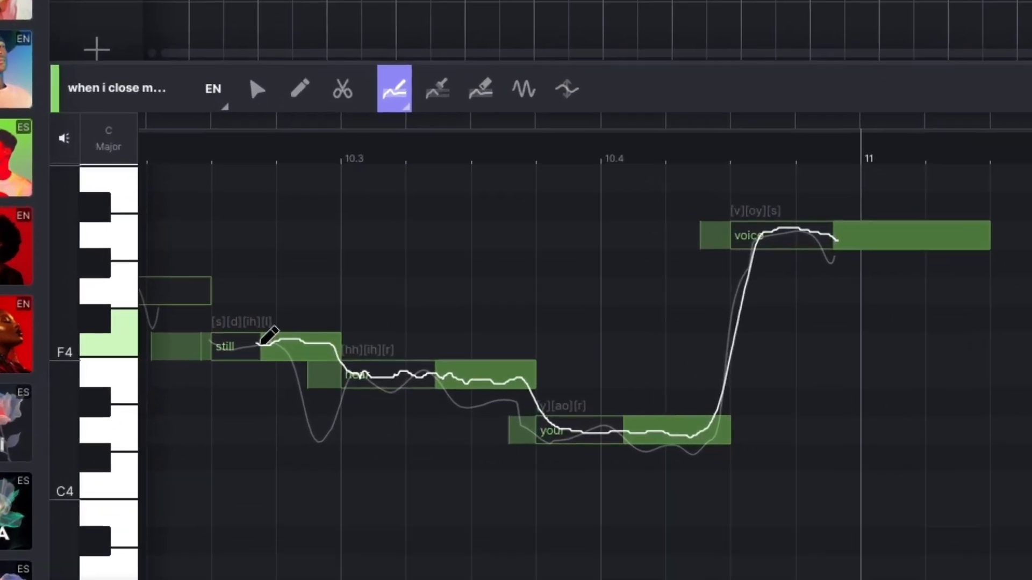
pyautogui.moveTo(267, 398); pyautogui.dragTo(313, 408)
pyautogui.moveTo(310, 333); pyautogui.dragTo(481, 355)
pyautogui.moveTo(387, 355)
pyautogui.mouseDown()
pyautogui.moveTo(405, 412)
pyautogui.moveTo(512, 422)
pyautogui.moveTo(546, 414)
pyautogui.mouseUp()
pyautogui.moveTo(450, 414)
pyautogui.mouseDown()
pyautogui.moveTo(490, 300)
pyautogui.moveTo(601, 196)
pyautogui.mouseUp()
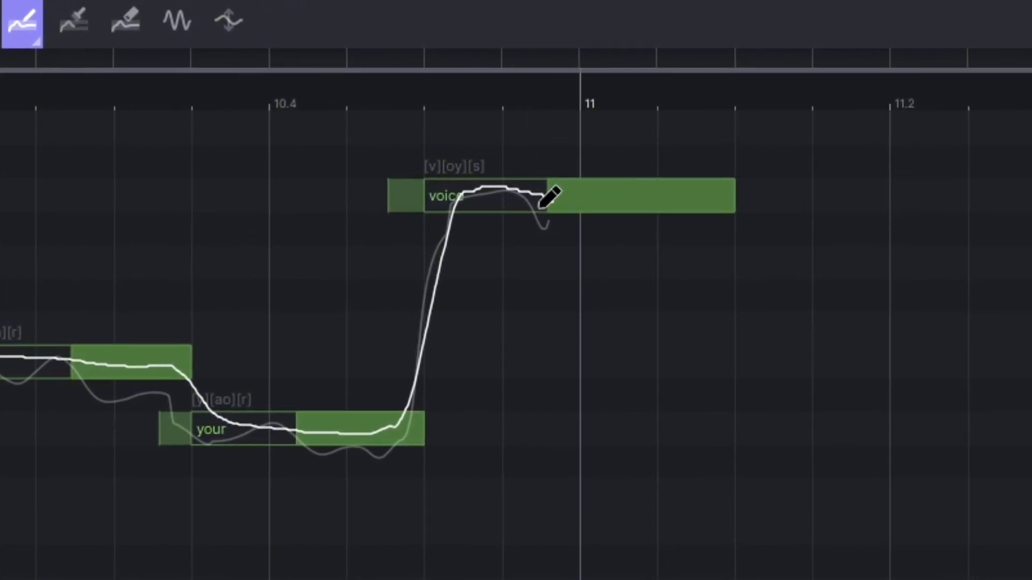
pyautogui.scroll(-5, 597, 198)
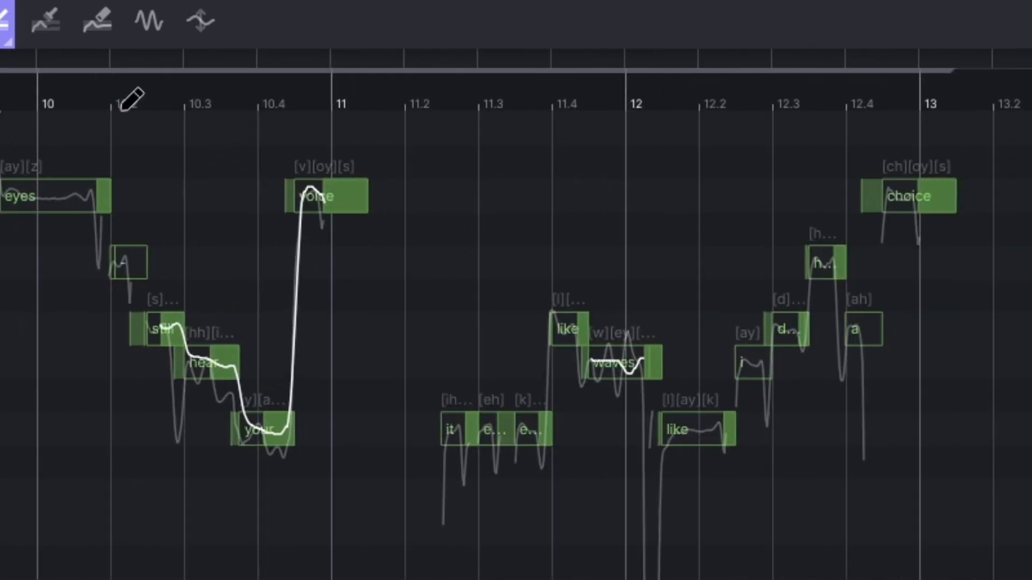
pyautogui.press('1')
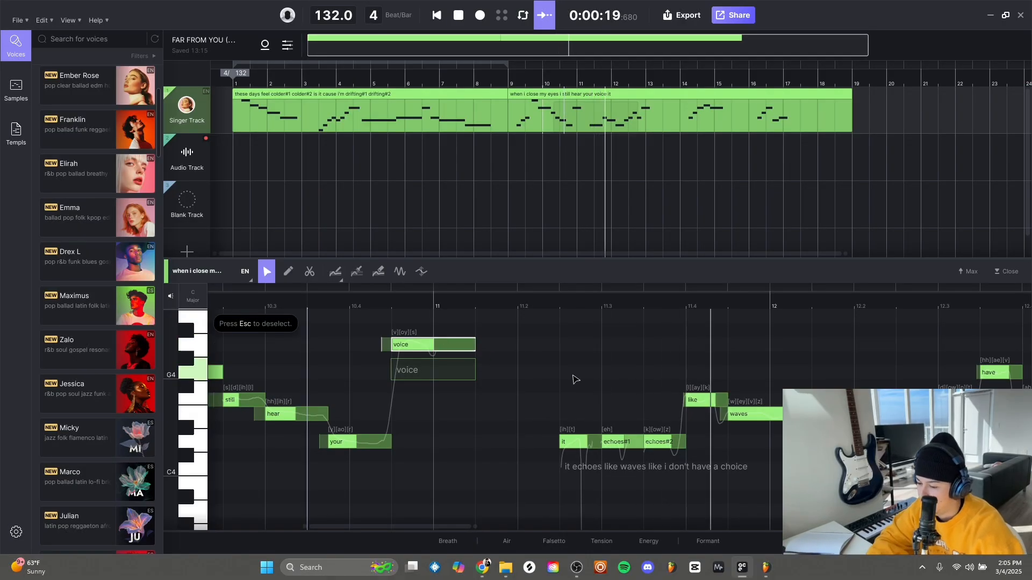
# Step: Shorten the "it" note before "echoes" in bar 11, change its lyric to "id" and place the playhead just before it
pyautogui.scroll(2, 652, 388)
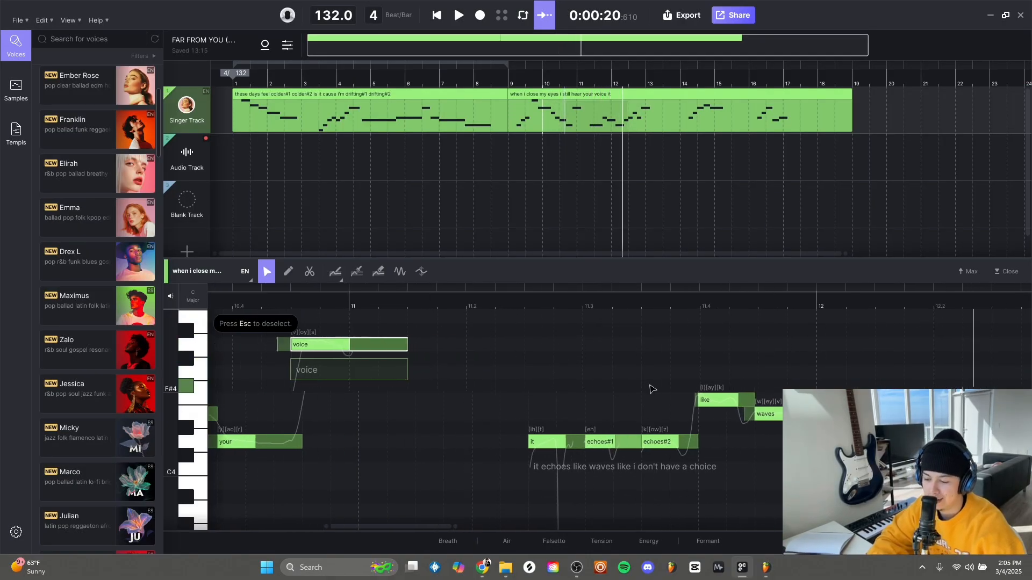
pyautogui.scroll(3, 618, 434)
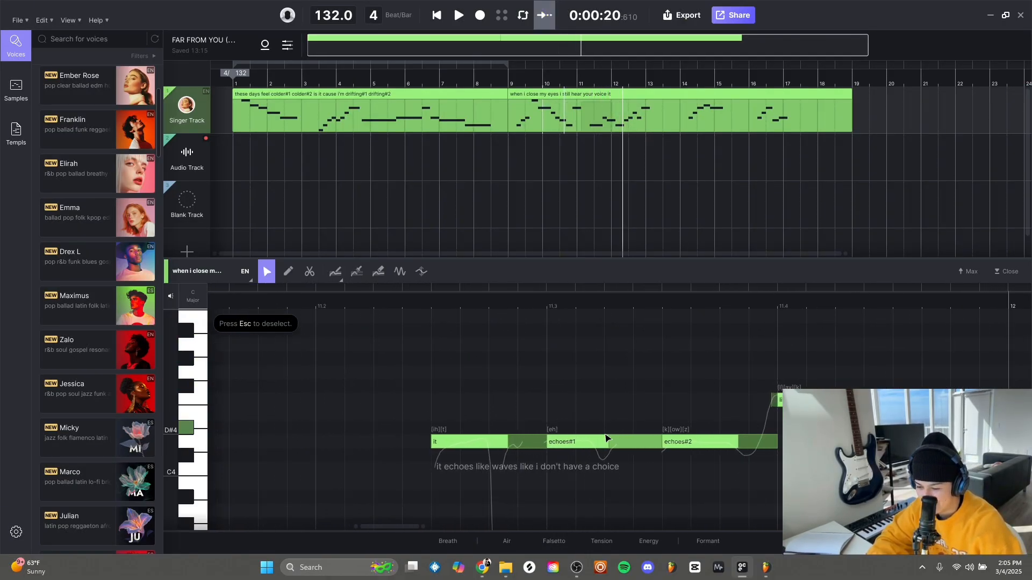
pyautogui.click(584, 442)
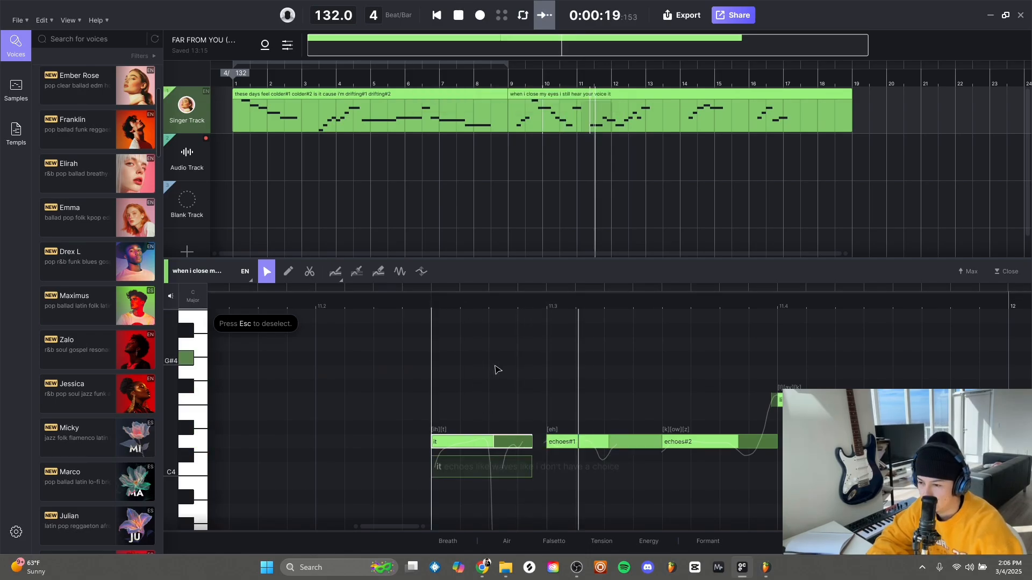
pyautogui.click(459, 442)
pyautogui.doubleClick(459, 472)
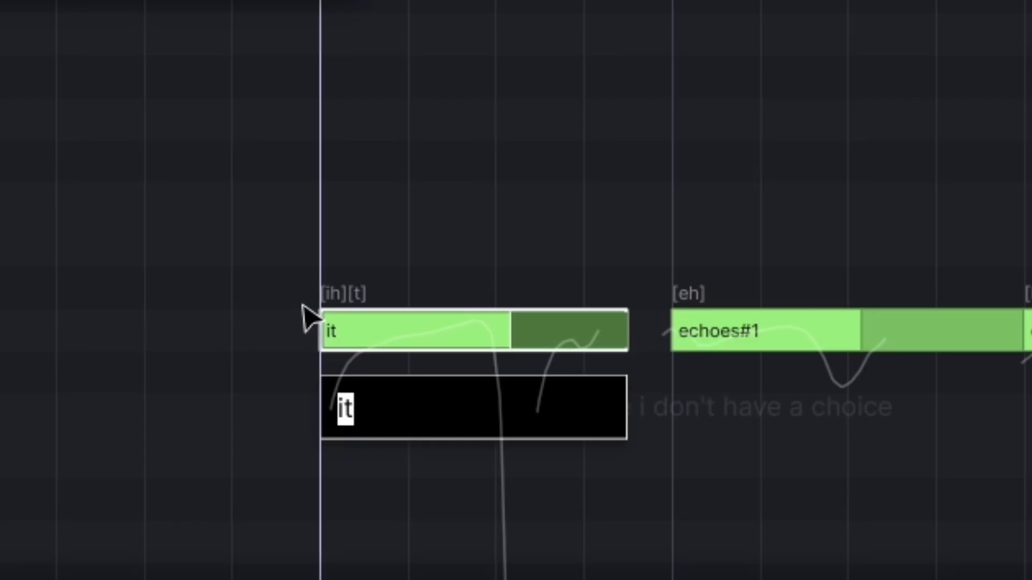
pyautogui.write('id')
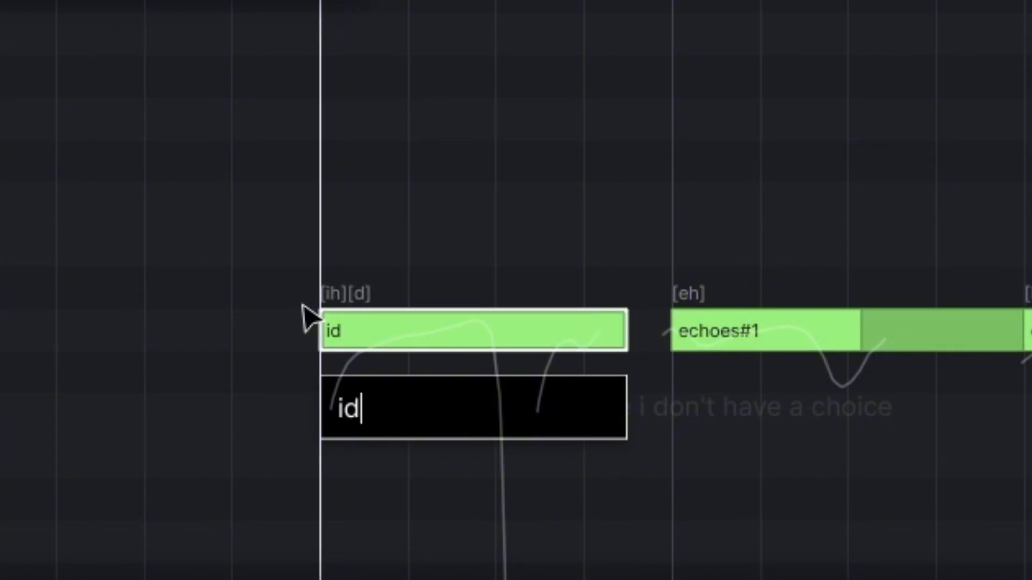
pyautogui.click(318, 302)
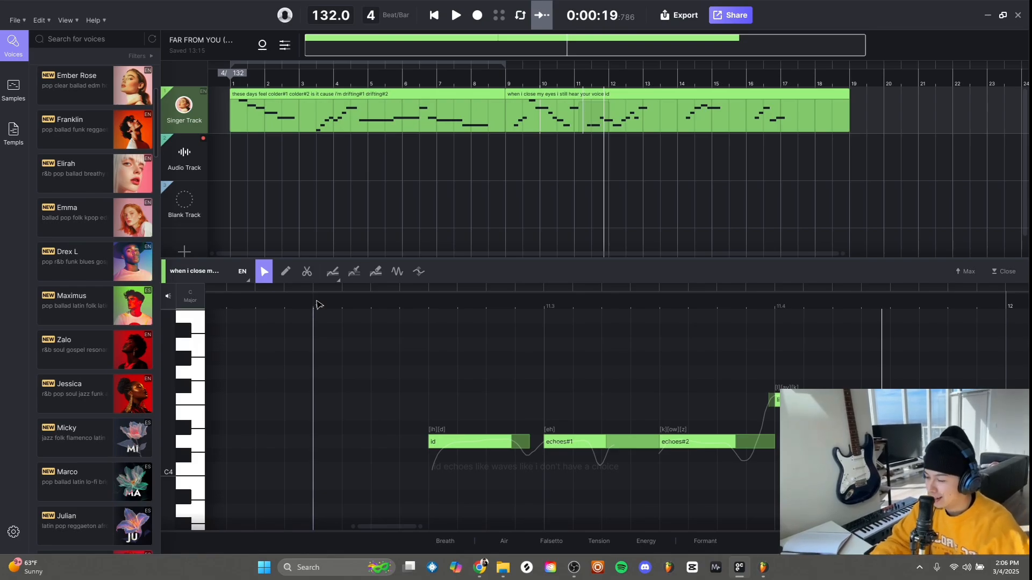
# Step: Return the playhead to bar 9 and review the lyrics and notes of the second vocal clip
pyautogui.scroll(-2, 450, 373)
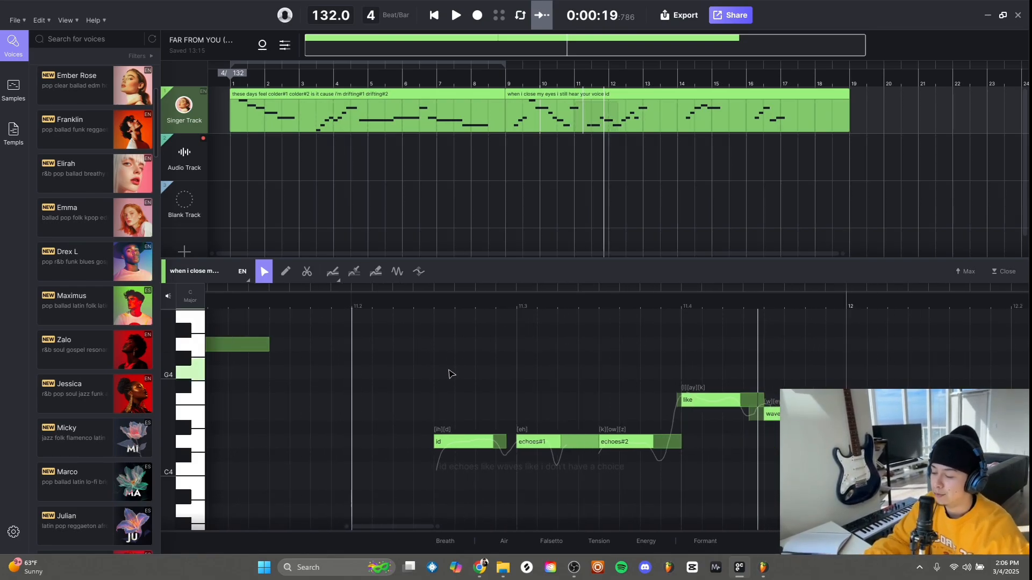
pyautogui.scroll(2, 451, 374)
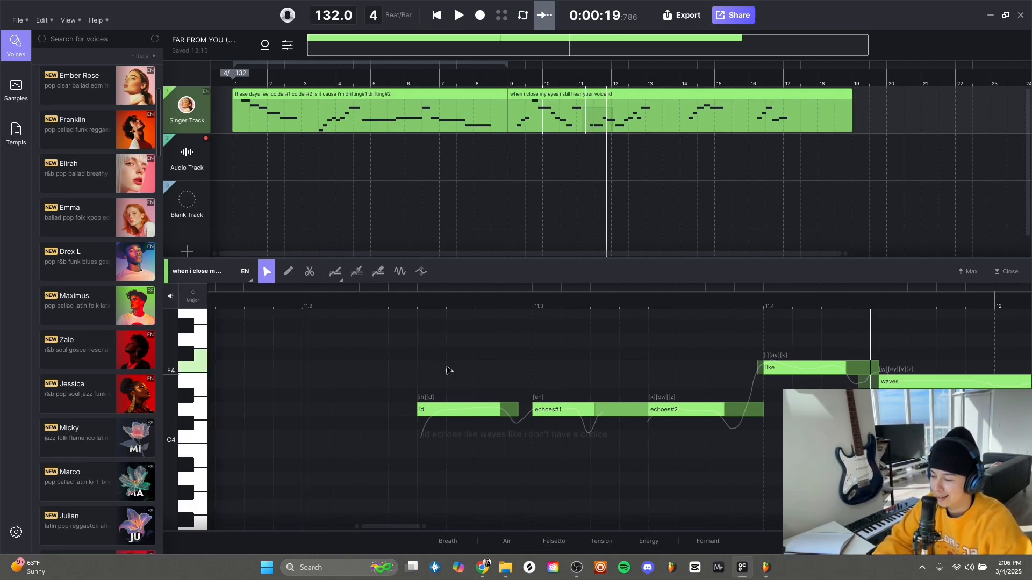
pyautogui.scroll(-2, 448, 371)
pyautogui.click(238, 304)
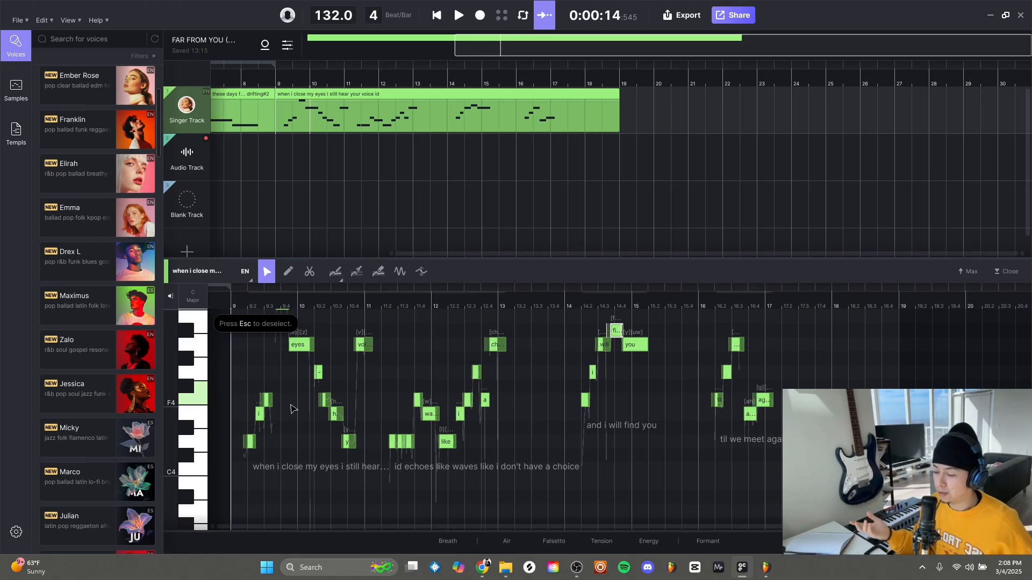
pyautogui.scroll(3, 298, 395)
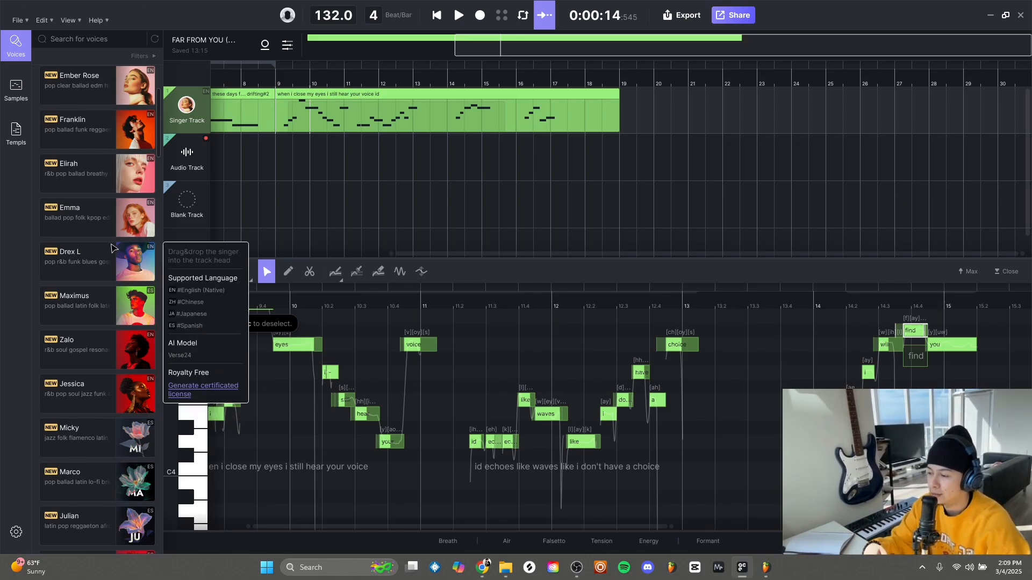
# Step: Browse the premade voices, stop the playback, assign Ember Rose to the Singer Track and return the playhead to the start
pyautogui.moveTo(114, 73)
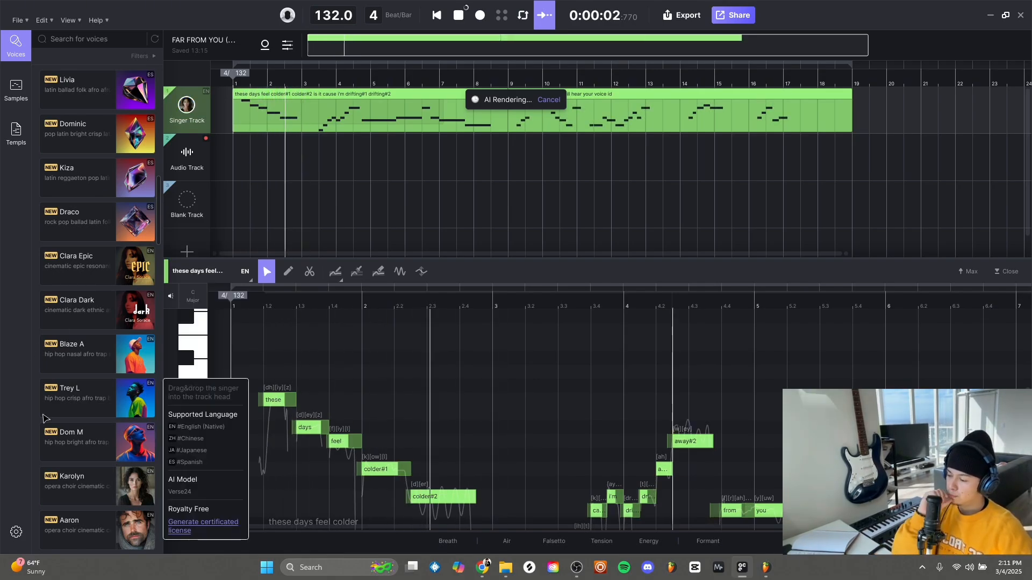
pyautogui.scroll(-2, 44, 417)
pyautogui.press('space')
pyautogui.scroll(10, 91, 337)
pyautogui.scroll(5, 90, 337)
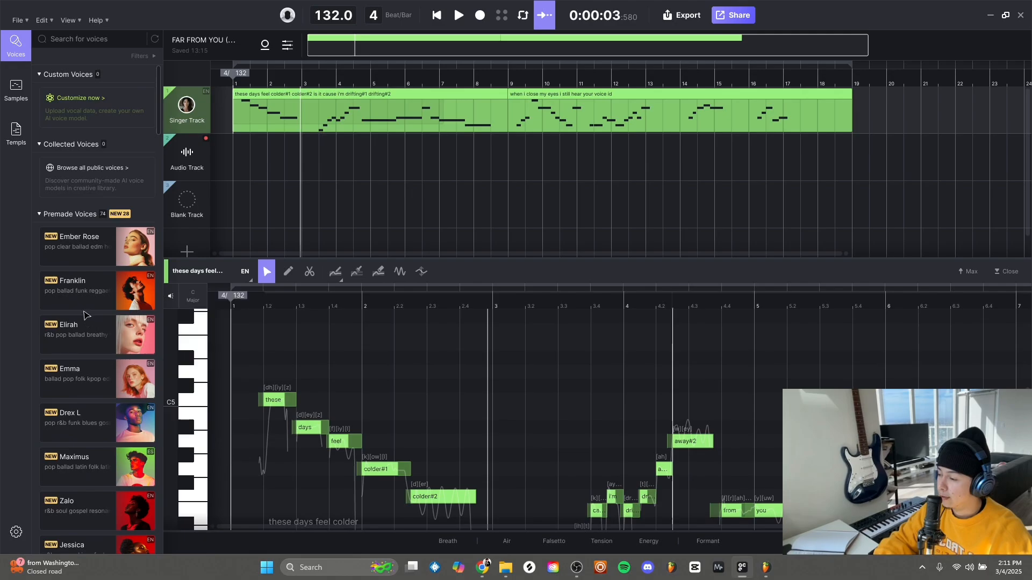
pyautogui.moveTo(80, 246); pyautogui.dragTo(191, 110)
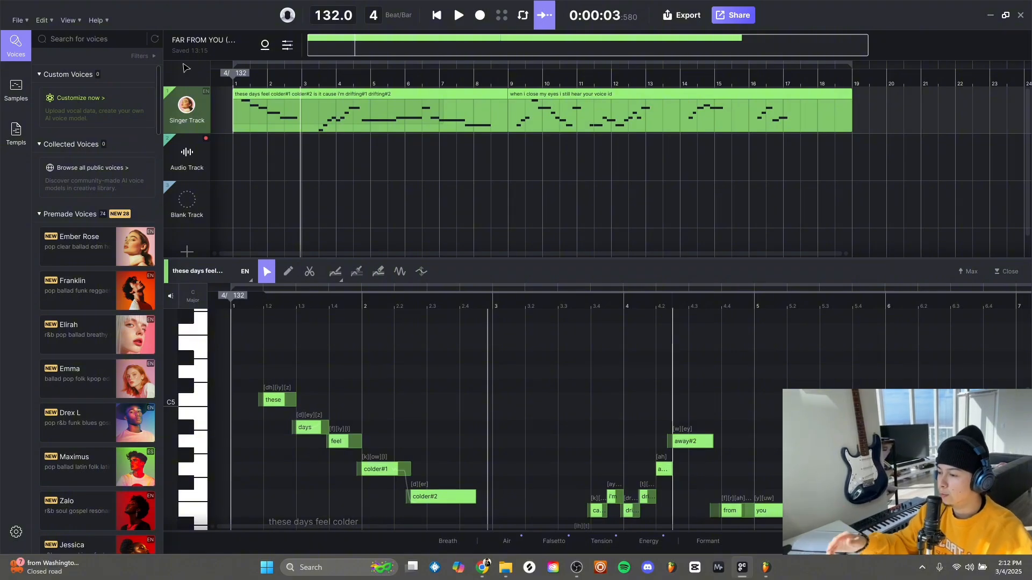
pyautogui.click(237, 84)
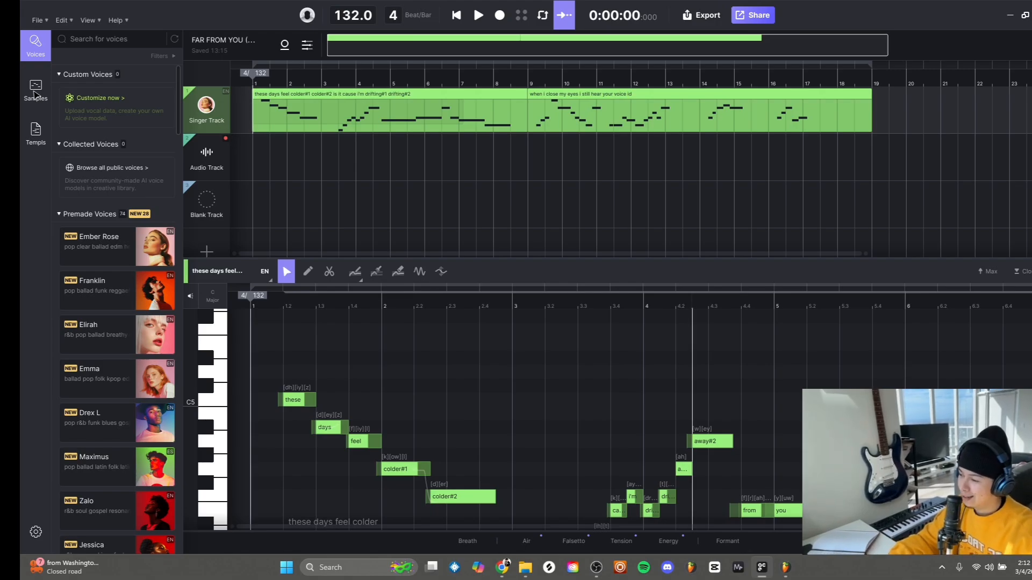
# Step: Open the sample library and filter its genres by edm and future bass
pyautogui.click(35, 94)
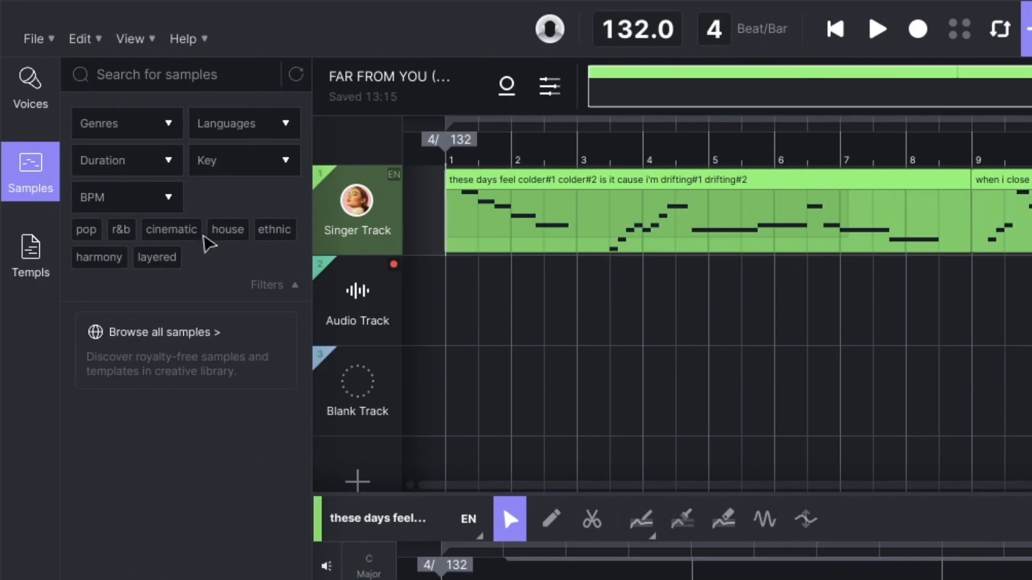
pyautogui.click(147, 126)
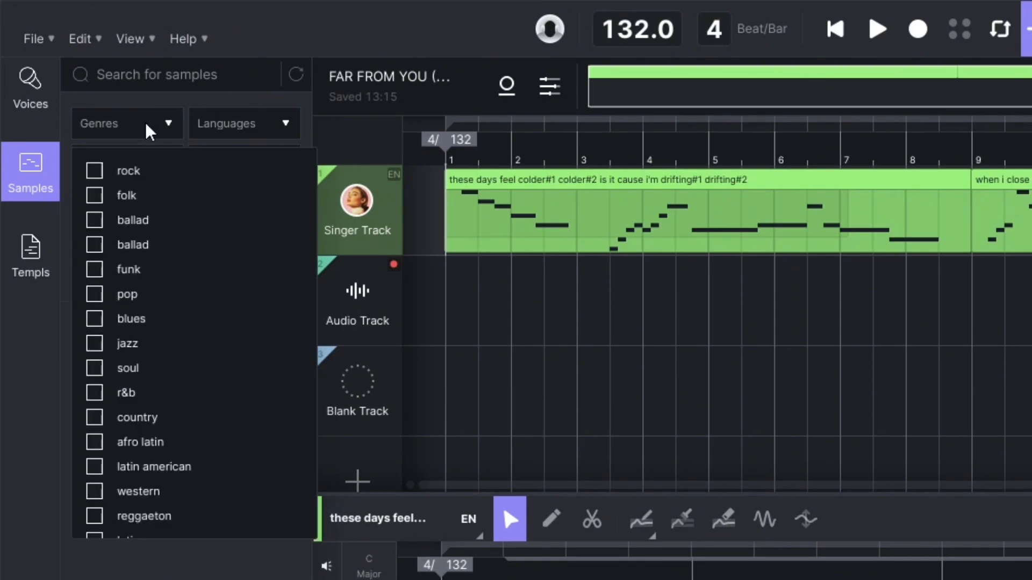
pyautogui.scroll(-3, 110, 373)
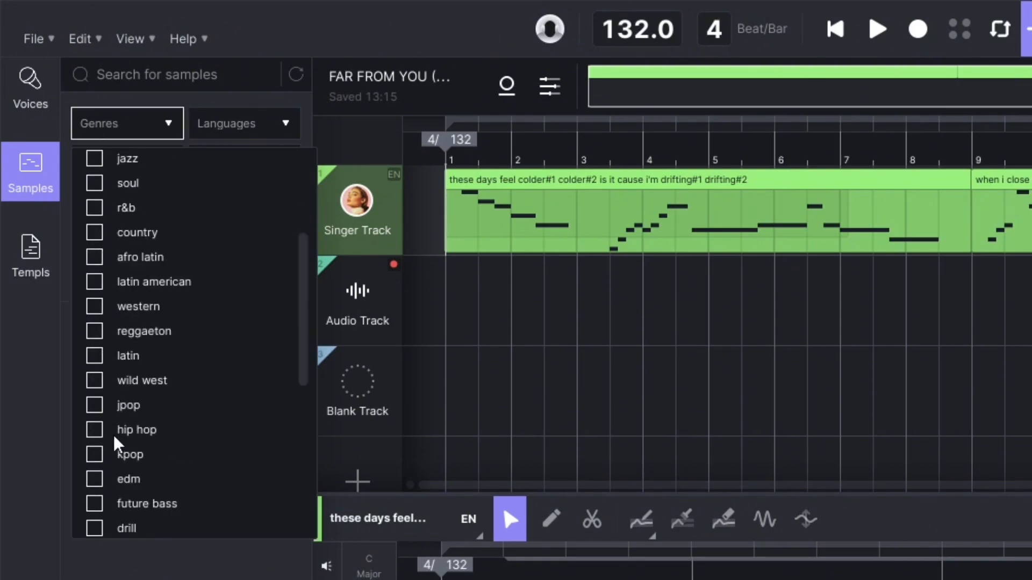
pyautogui.click(94, 480)
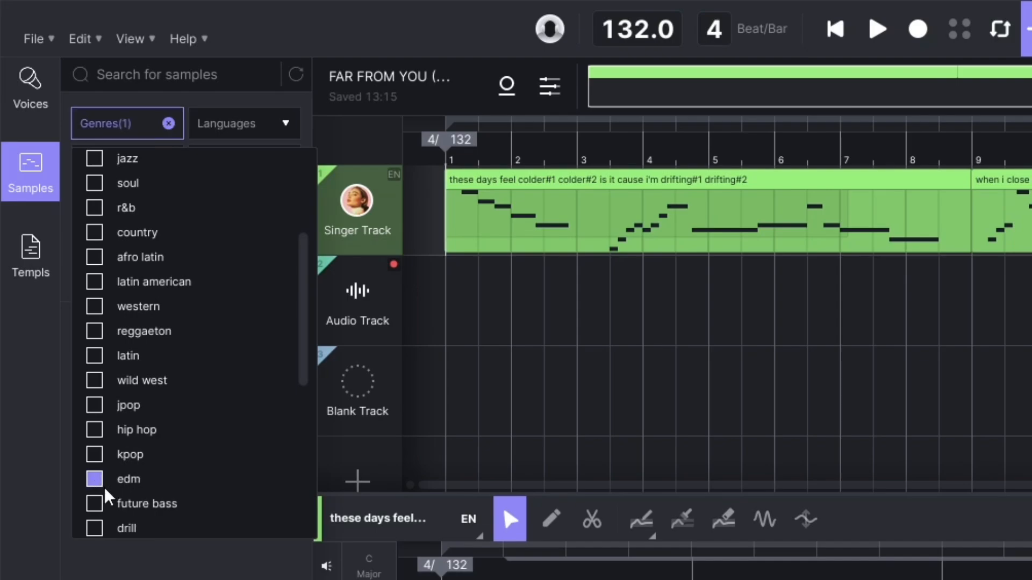
pyautogui.click(95, 504)
pyautogui.scroll(-3, 223, 350)
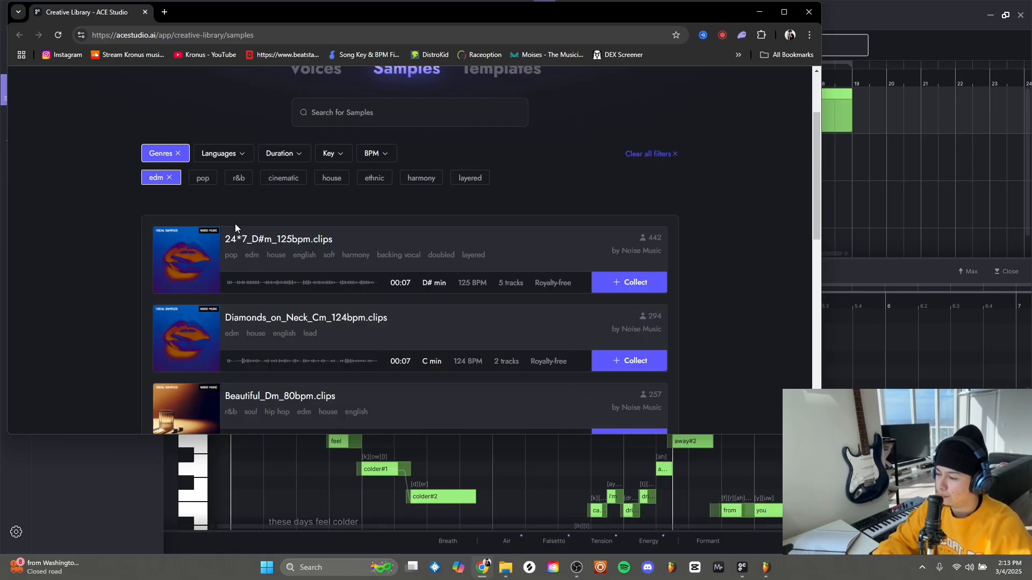
# Step: In the browser's Creative Library, preview the edm vocal samples 24*7 and Diamonds_on_Neck, look through the list and open the templates
pyautogui.click(186, 260)
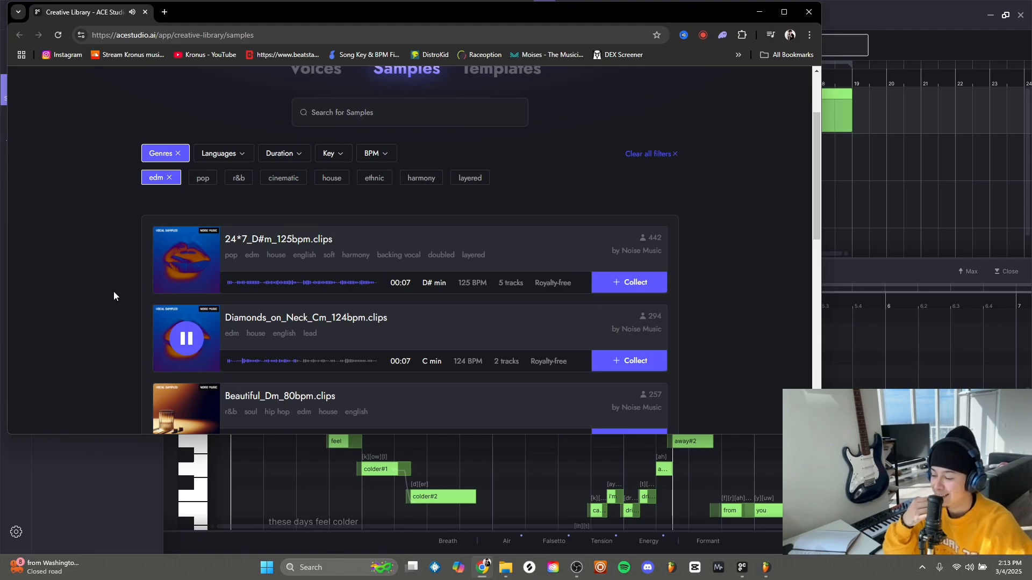
pyautogui.scroll(-2, 127, 287)
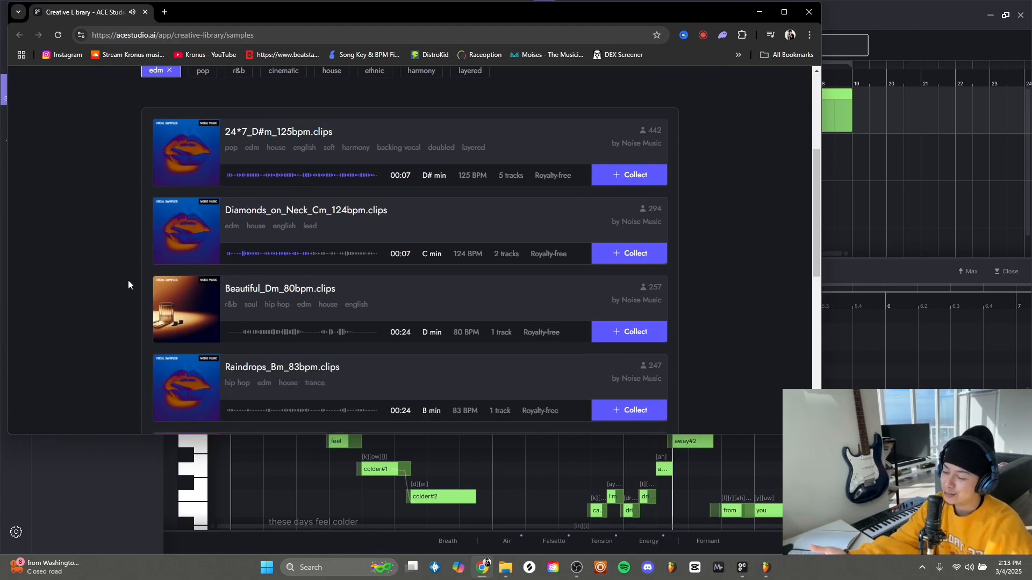
pyautogui.scroll(-2, 129, 281)
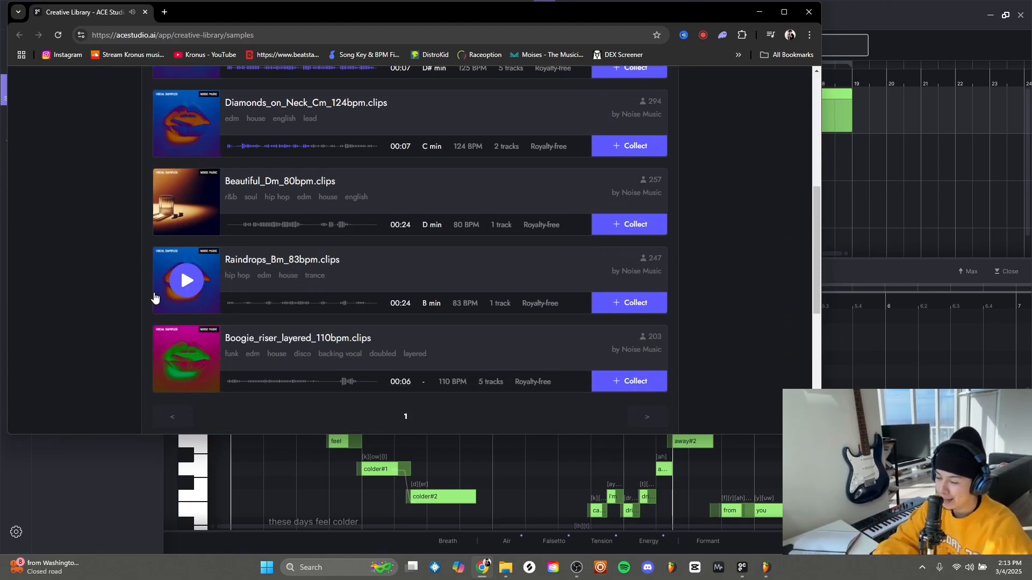
pyautogui.scroll(5, 187, 359)
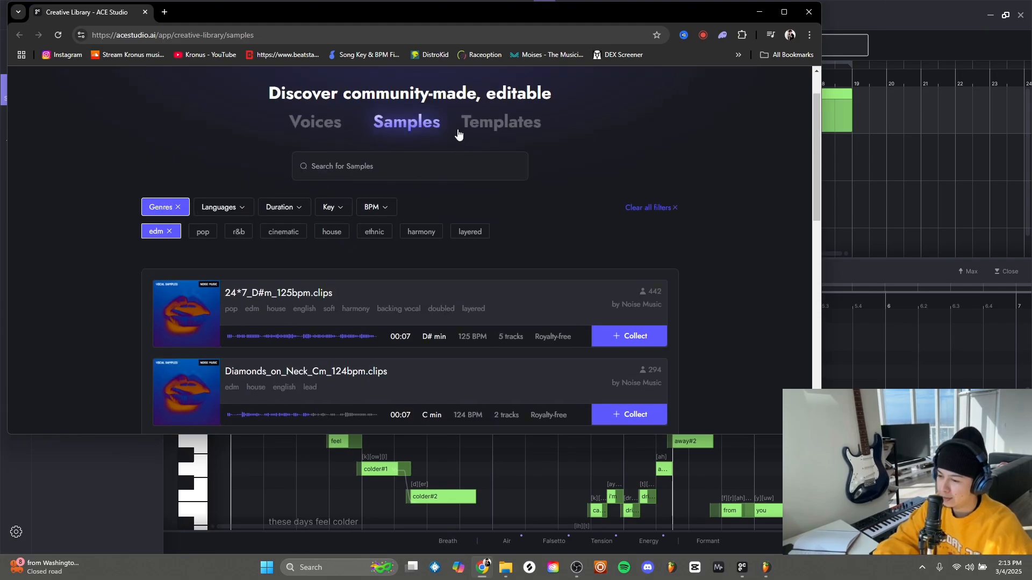
pyautogui.click(489, 123)
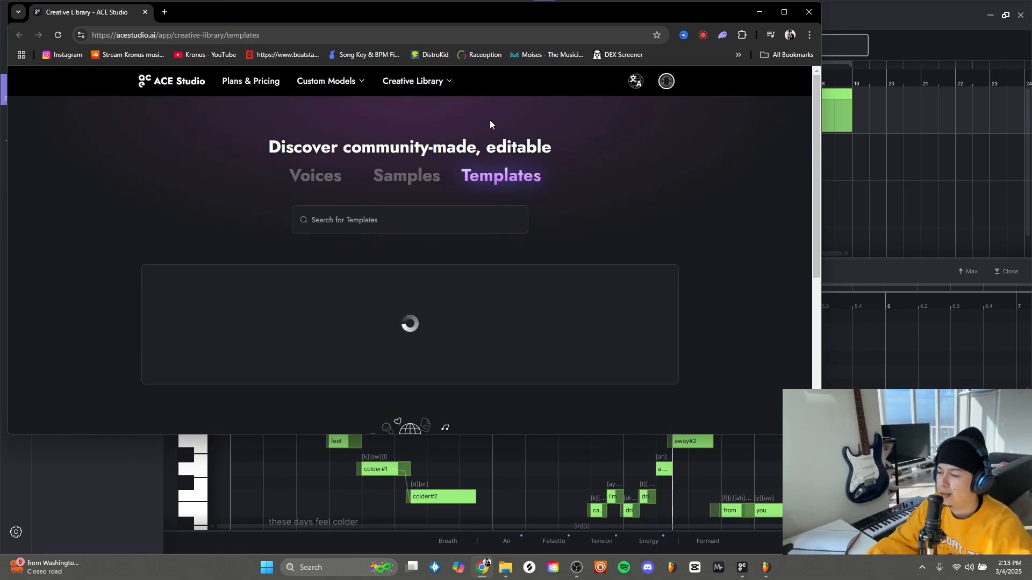
# Step: Look through the Creative Library templates, preview All I Want for Christmas Is You, and return to ACE Studio
pyautogui.scroll(-2, 457, 237)
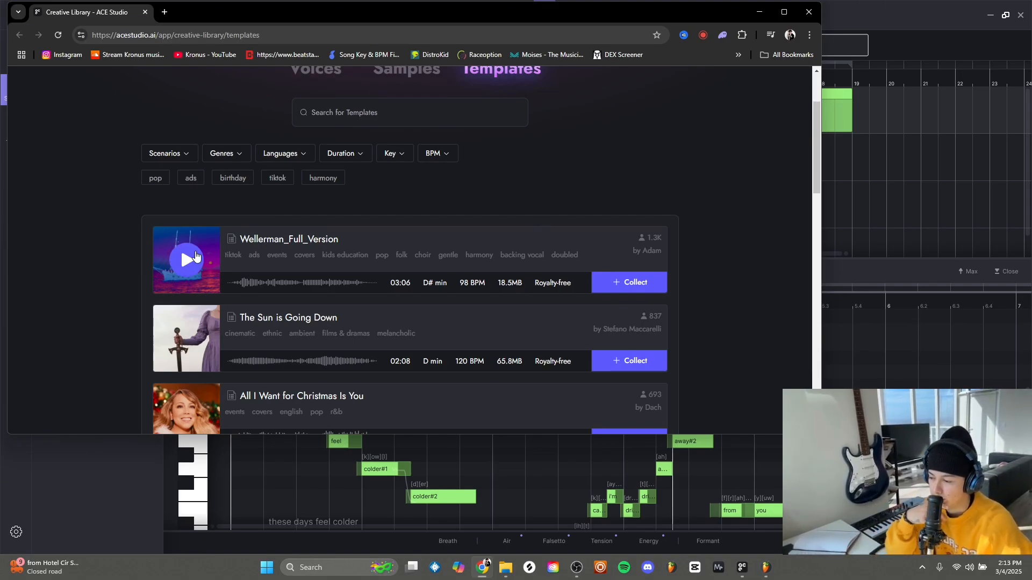
pyautogui.scroll(-2, 268, 321)
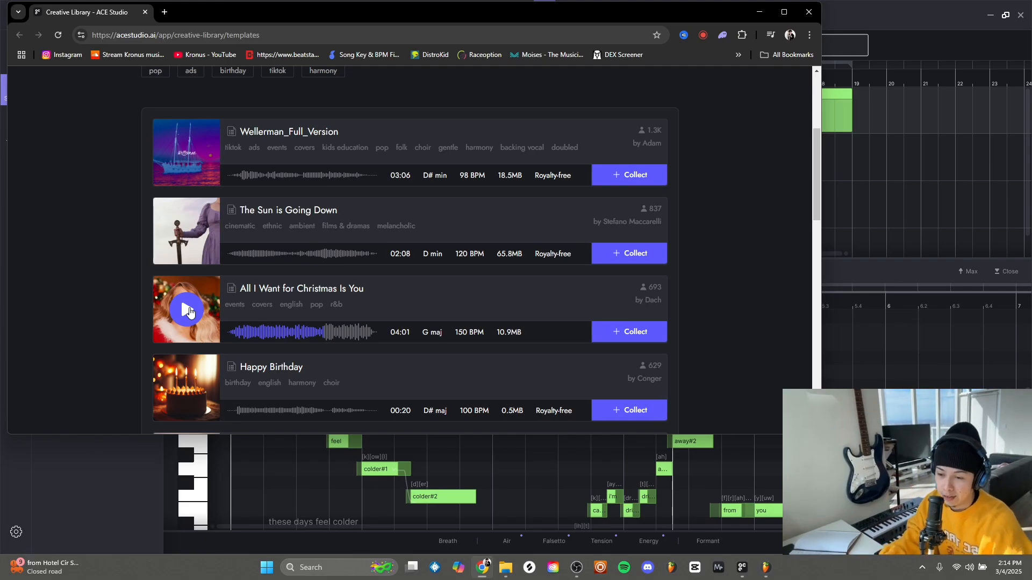
pyautogui.click(759, 12)
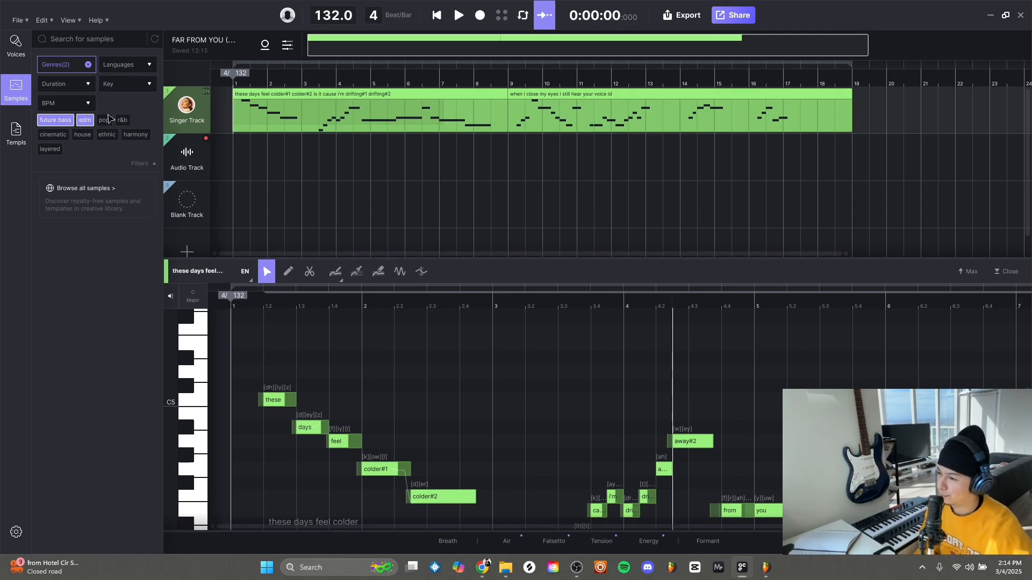
# Step: Show the voices library in ACE Studio and open the custom voice page in the browser
pyautogui.click(14, 48)
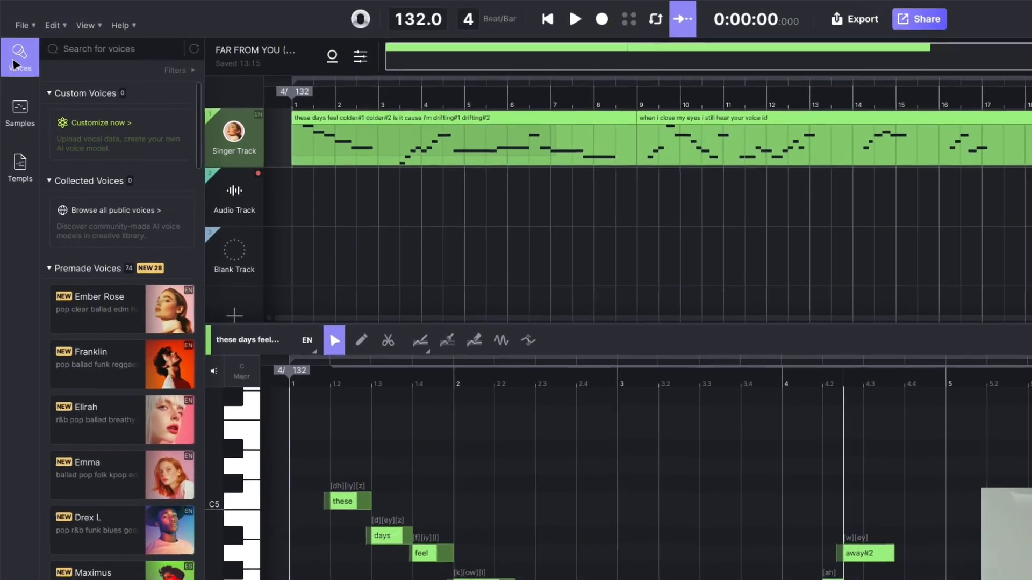
pyautogui.click(14, 60)
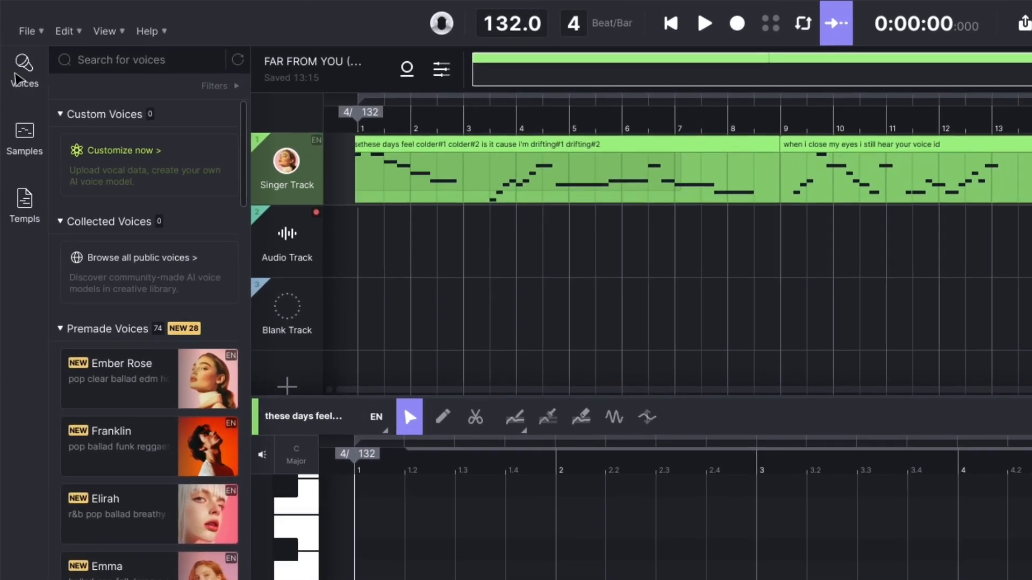
pyautogui.click(18, 60)
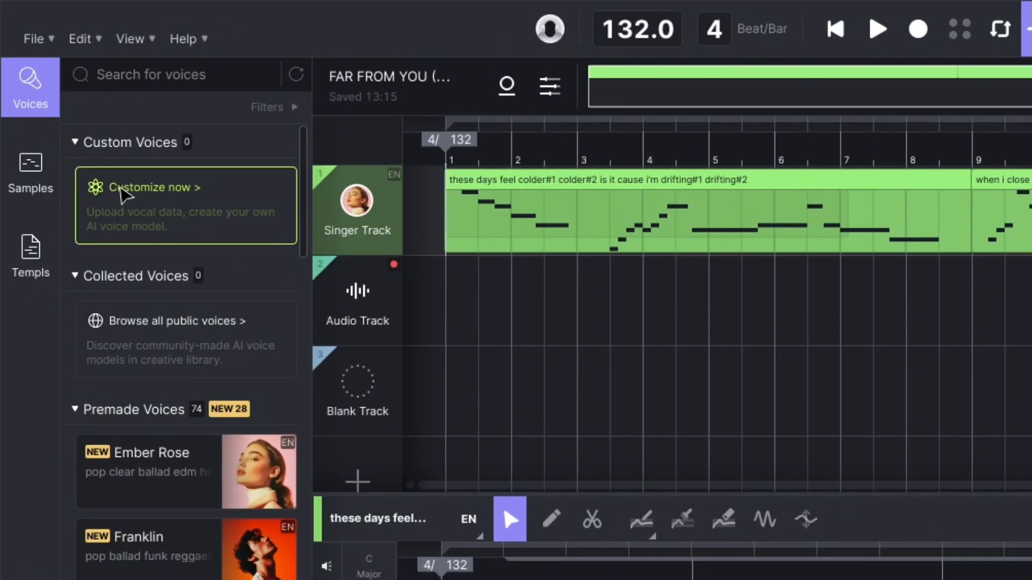
pyautogui.click(123, 194)
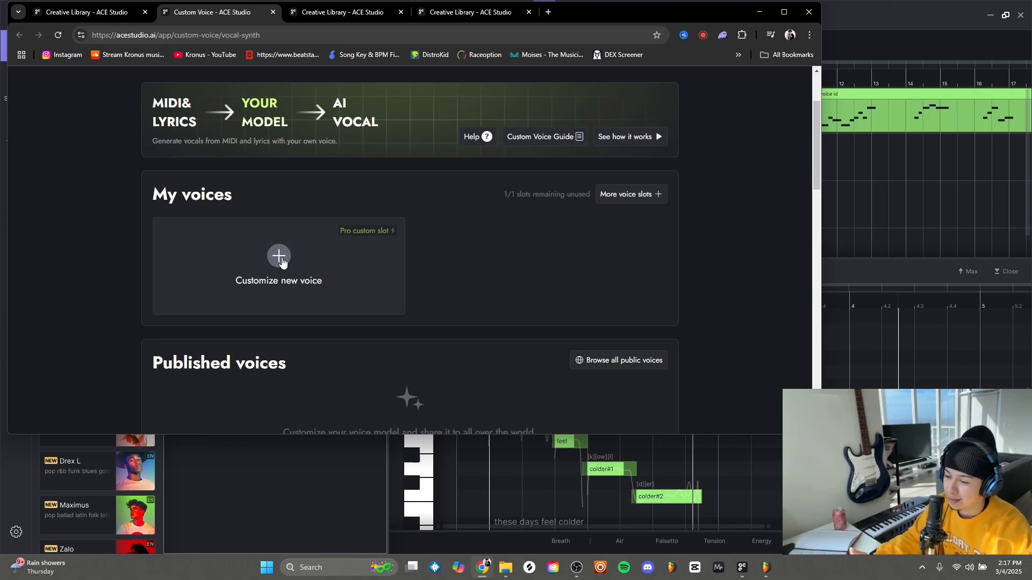
# Step: Start a new custom voice project, enter a model name, accept the conditions and continue to the data upload
pyautogui.click(281, 257)
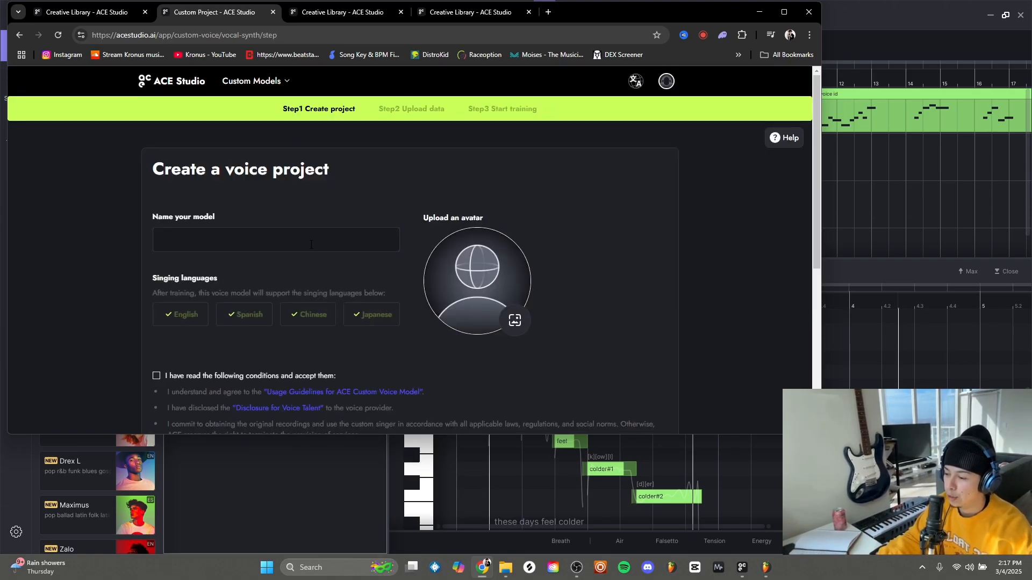
pyautogui.scroll(-1, 261, 191)
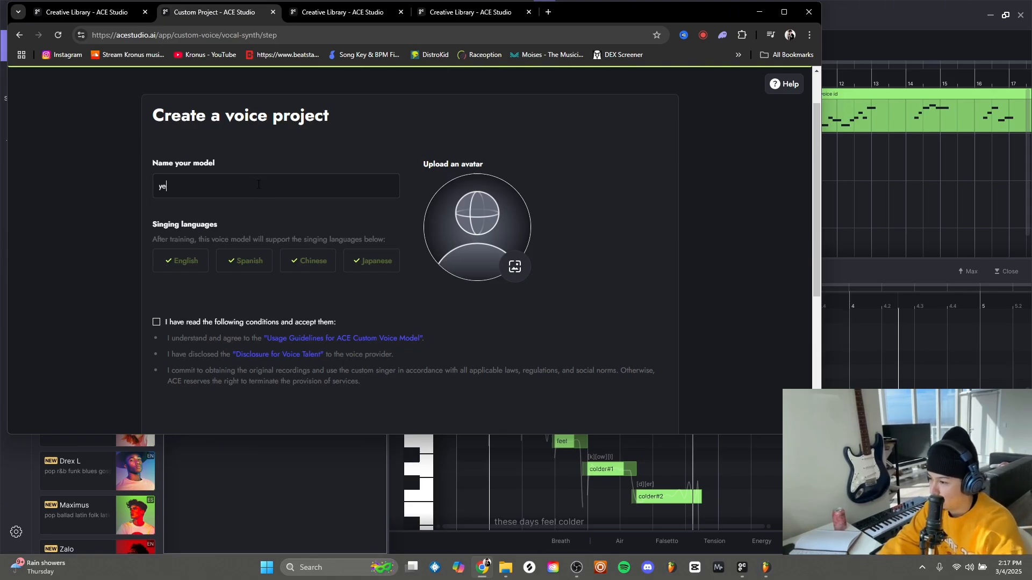
pyautogui.scroll(-3, 454, 206)
pyautogui.click(156, 161)
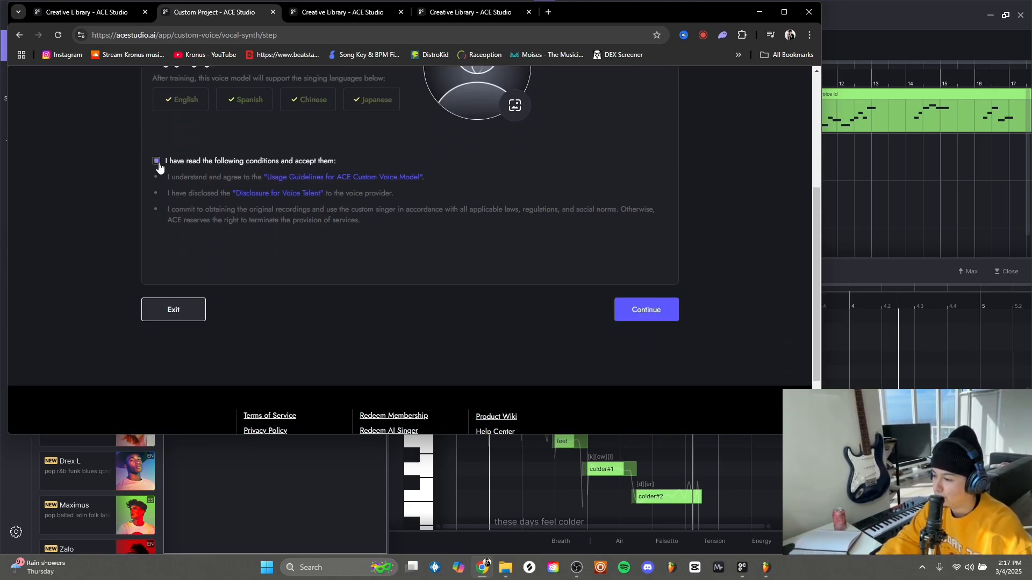
pyautogui.click(685, 304)
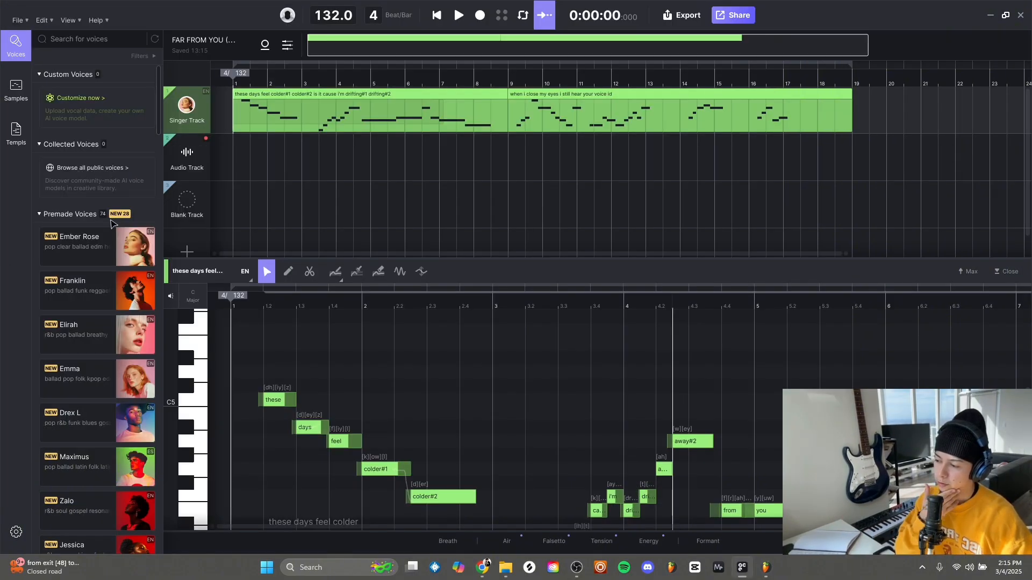
# Step: Browse the public voices in the Creative Library, preview Scarlett Vale and collect the voice Misty
pyautogui.moveTo(110, 244)
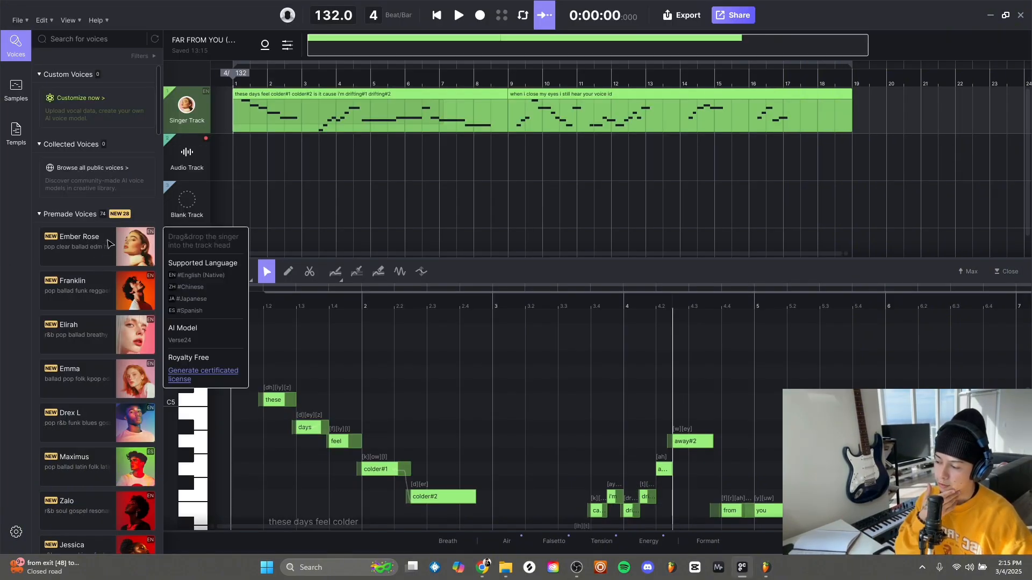
pyautogui.click(86, 173)
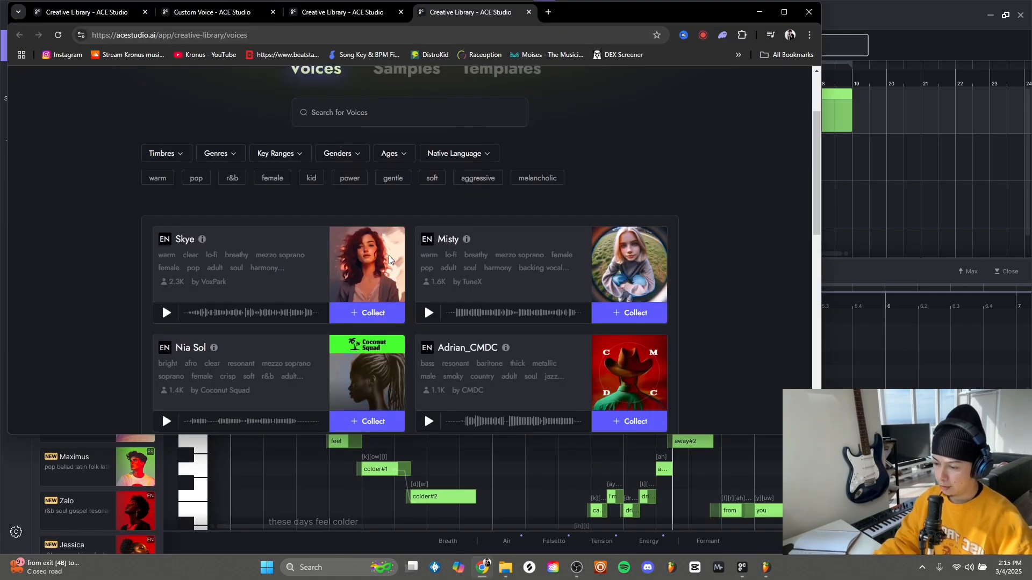
pyautogui.scroll(-1, 390, 260)
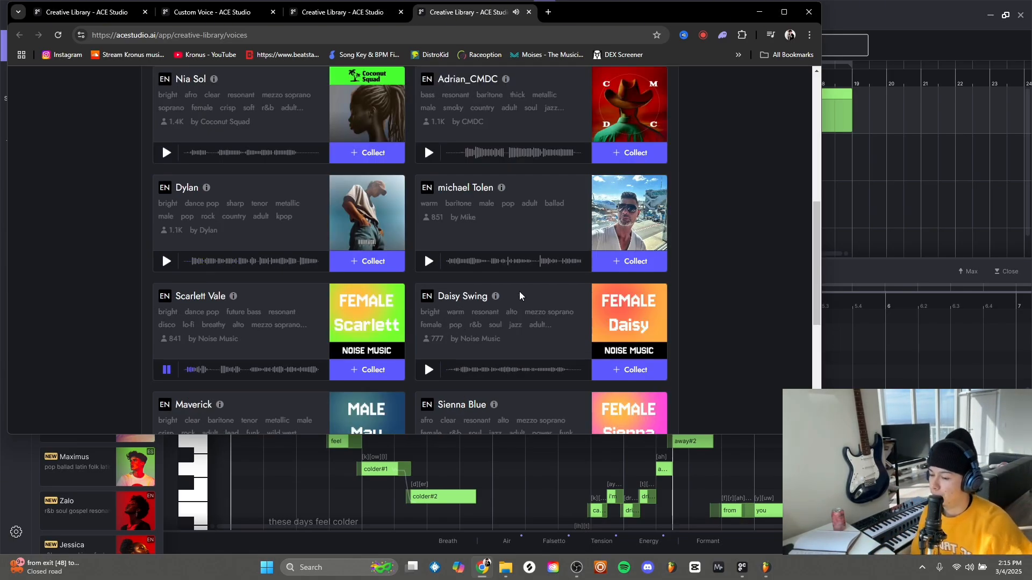
pyautogui.scroll(4, 521, 293)
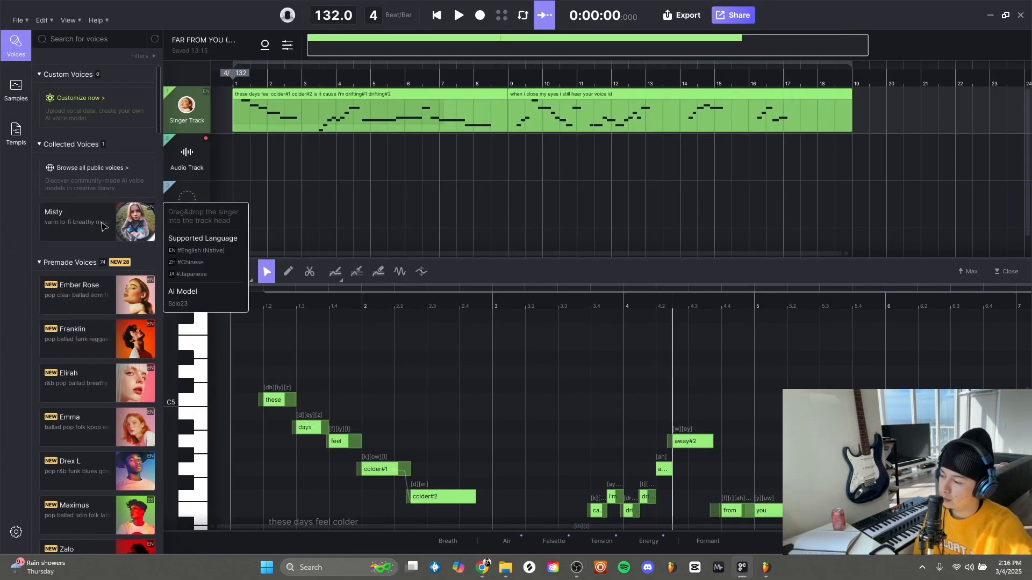
# Step: Assign the collected voice Misty to the Singer Track and play the vocal from bar 1
pyautogui.moveTo(103, 226); pyautogui.dragTo(190, 110)
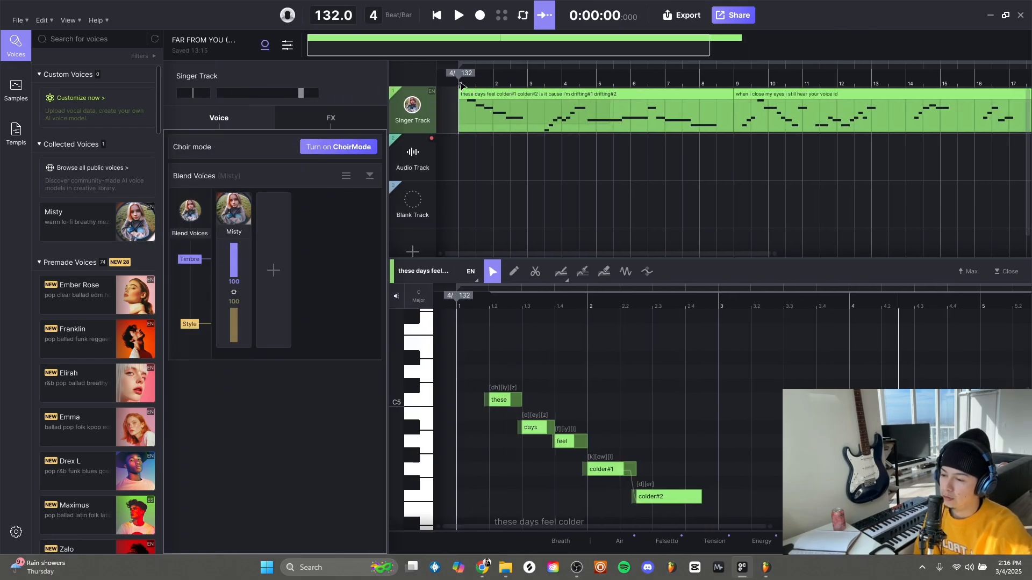
pyautogui.press('space')
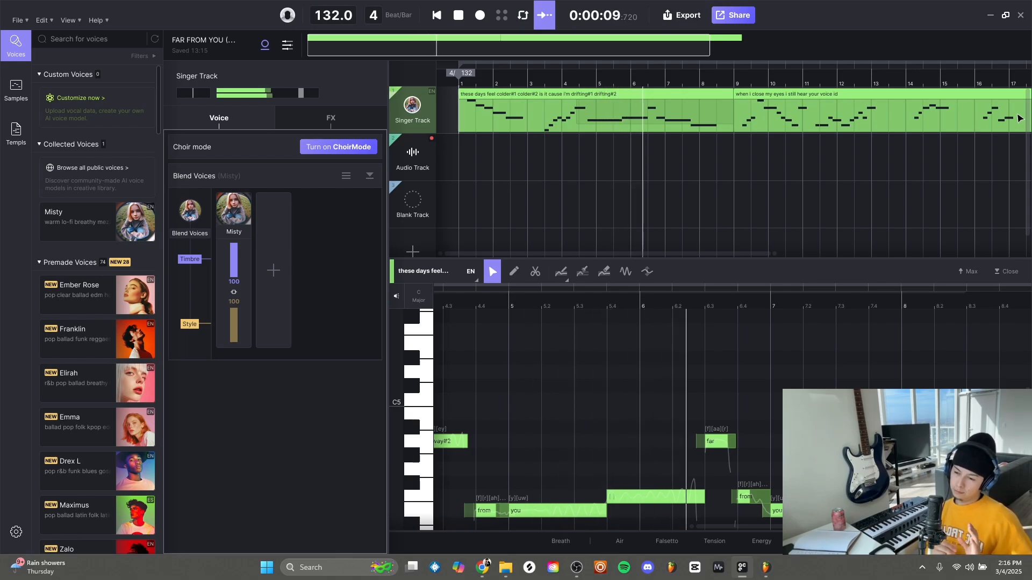
pyautogui.press('space')
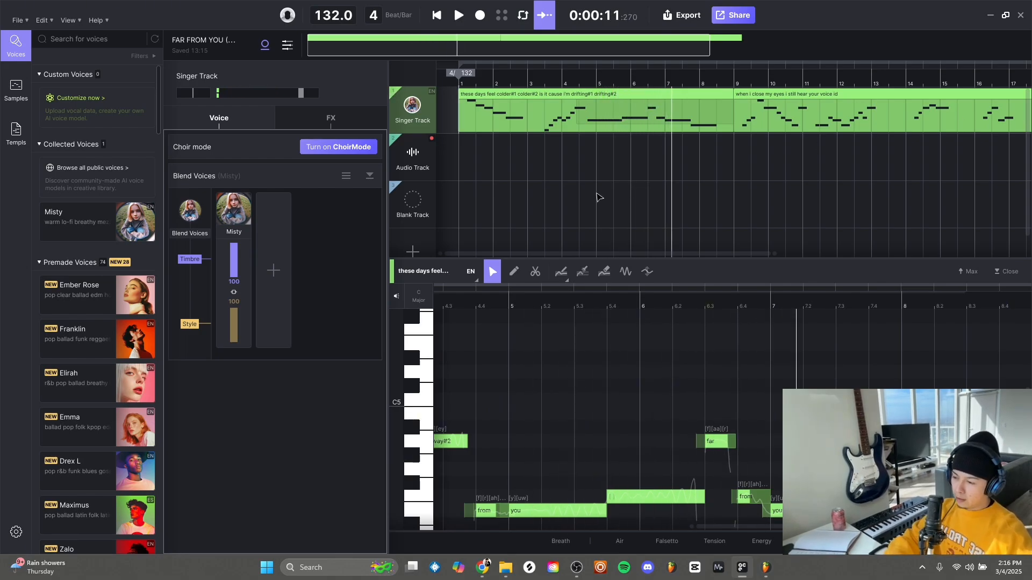
# Step: Assign the premade voice Ember Rose to the Singer Track and play the vocal from near the start
pyautogui.moveTo(99, 288)
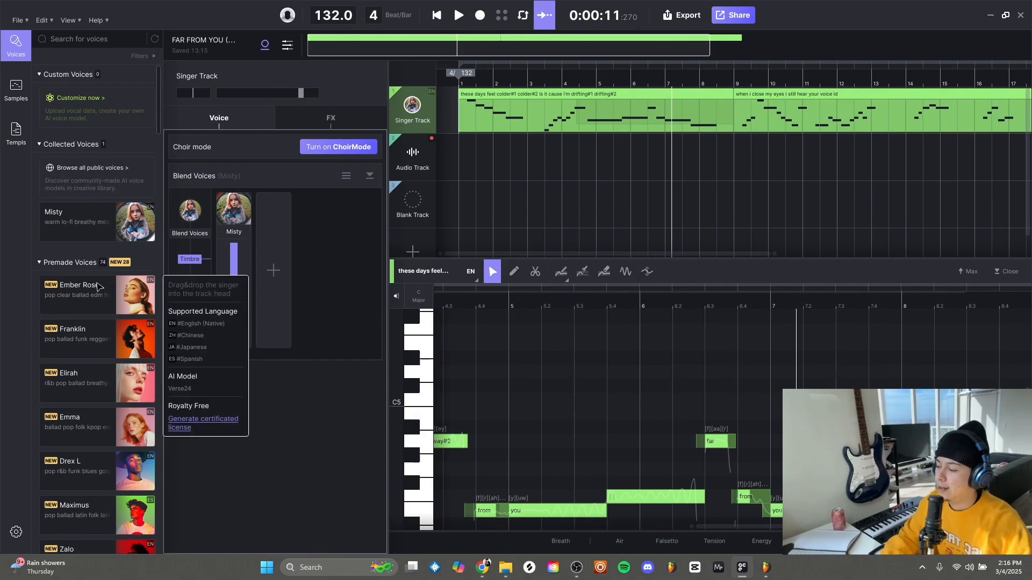
pyautogui.moveTo(98, 288); pyautogui.dragTo(408, 112)
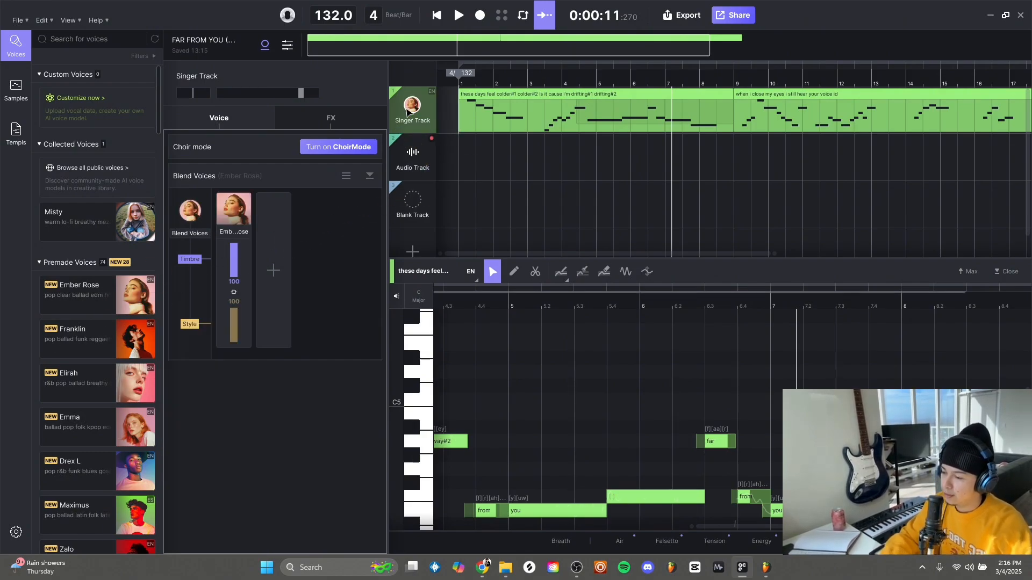
pyautogui.click(468, 81)
pyautogui.press('space')
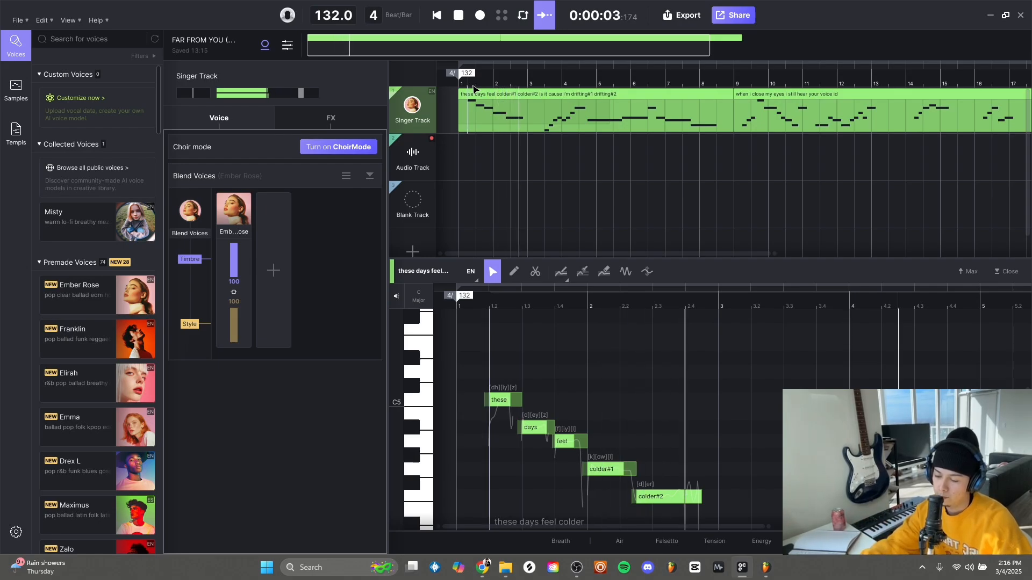
pyautogui.press('space')
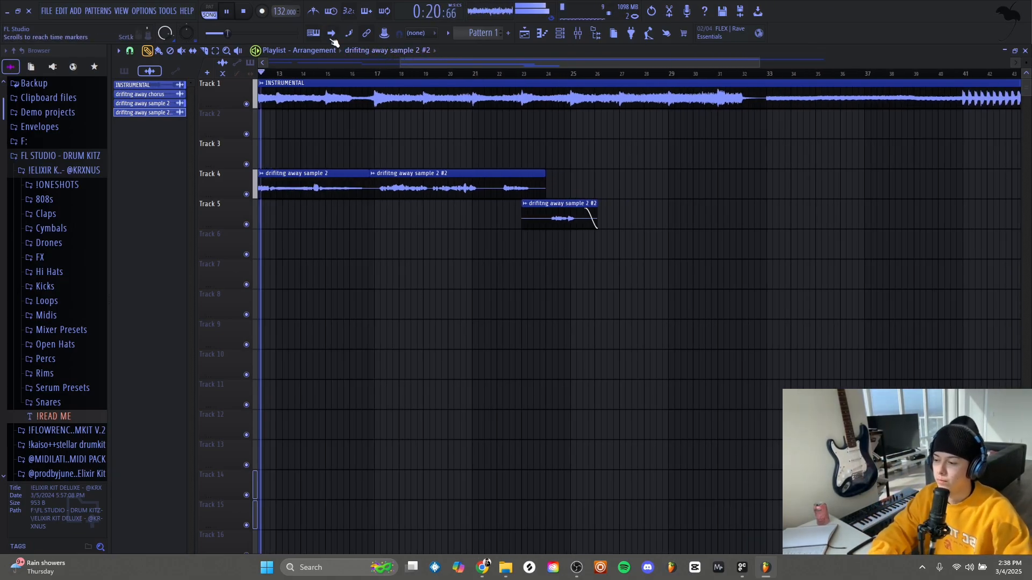
# Step: In FL Studio, stop the arrangement's playback and select bars 25 to 33 in the playlist
pyautogui.scroll(3, 279, 76)
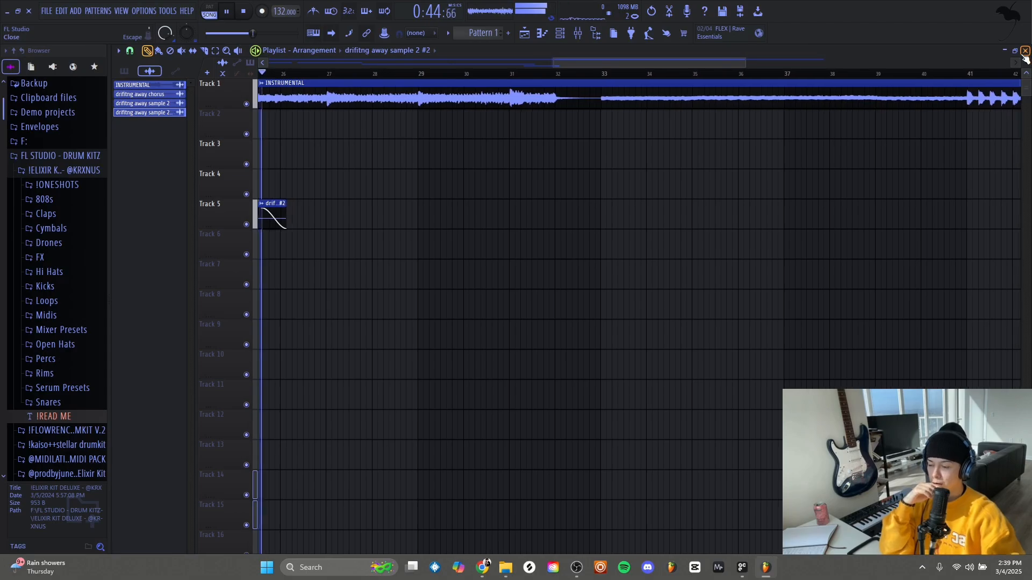
pyautogui.press('space')
pyautogui.scroll(-5, 445, 74)
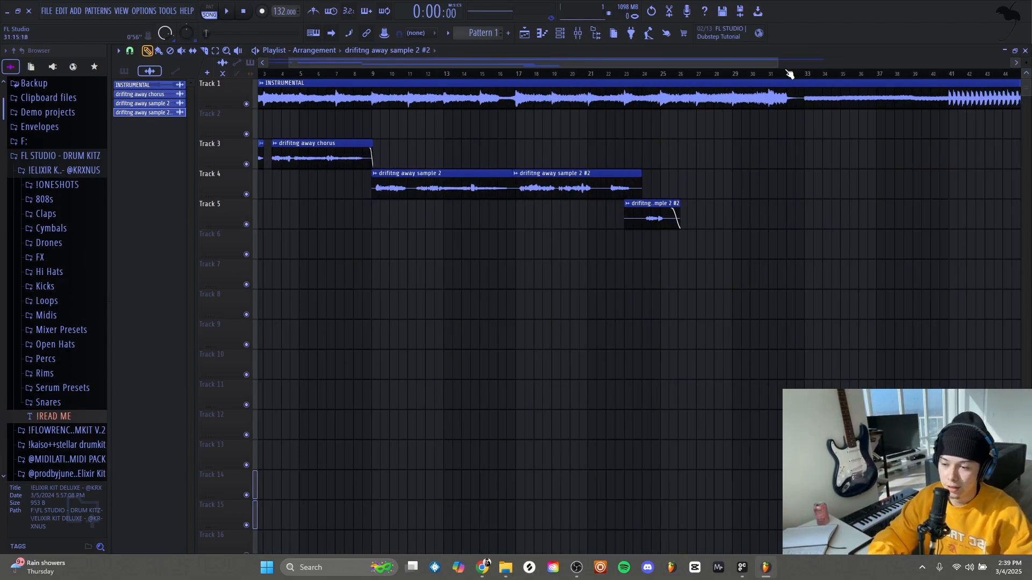
pyautogui.moveTo(767, 62); pyautogui.dragTo(787, 64)
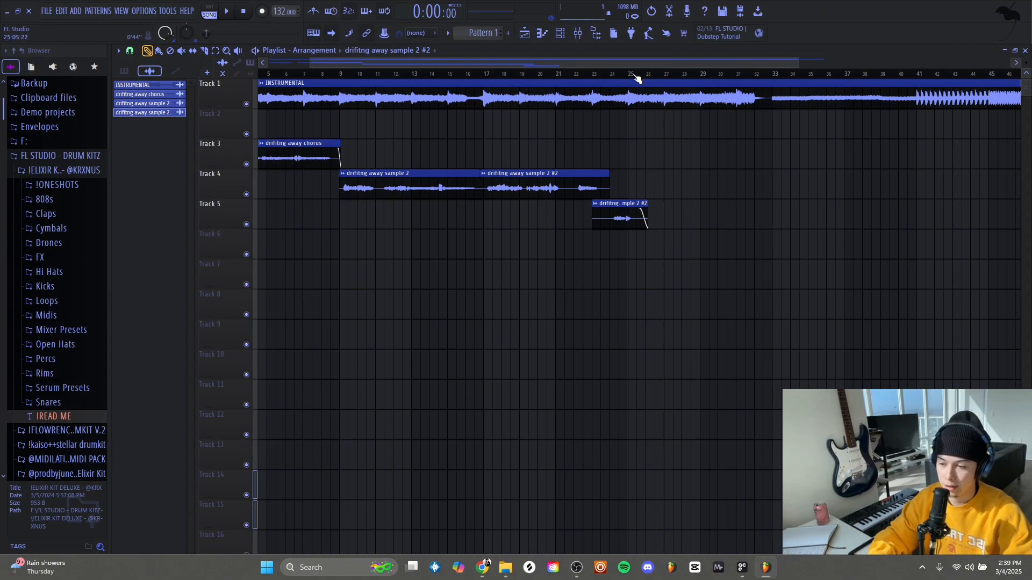
pyautogui.moveTo(631, 77); pyautogui.dragTo(772, 78)
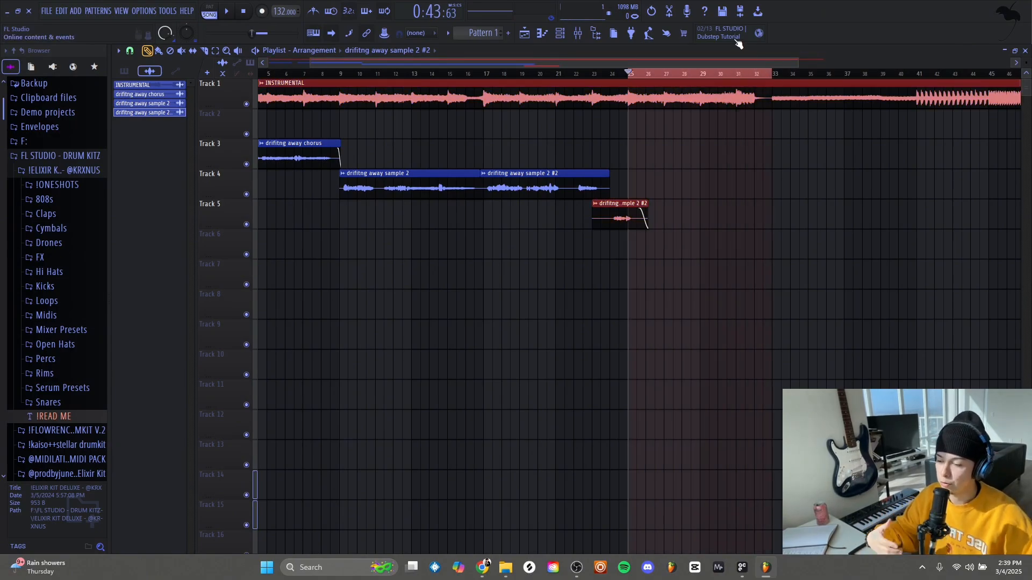
# Step: Extend the start of the playlist time selection to bar 24 and play the passage
pyautogui.scroll(4, 717, 77)
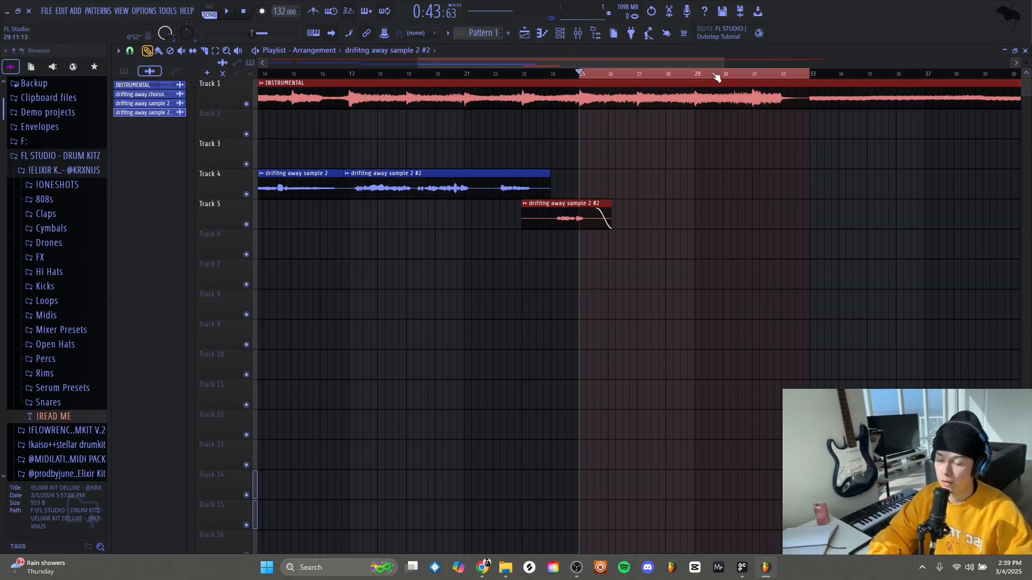
pyautogui.click(493, 74)
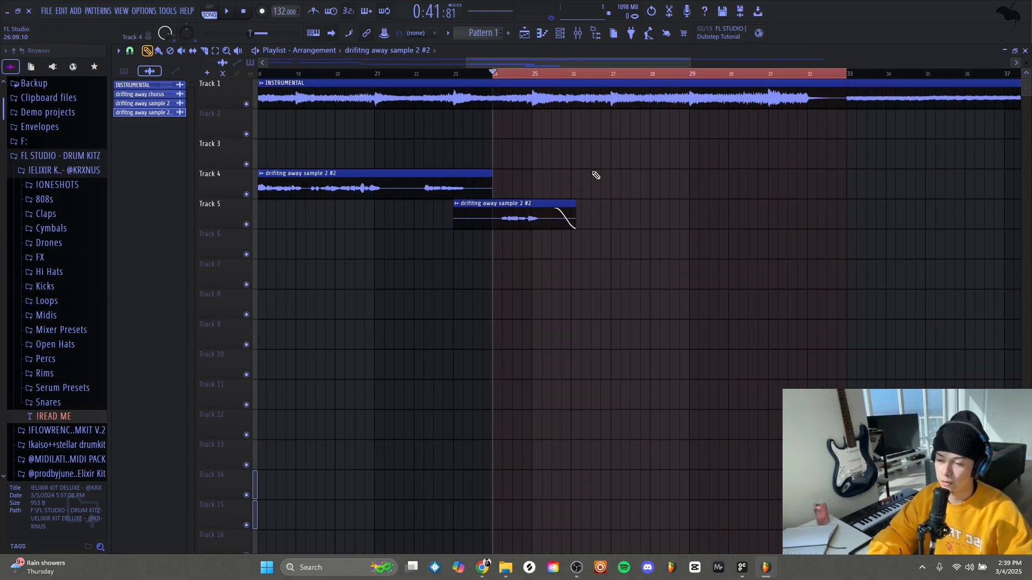
pyautogui.press('space')
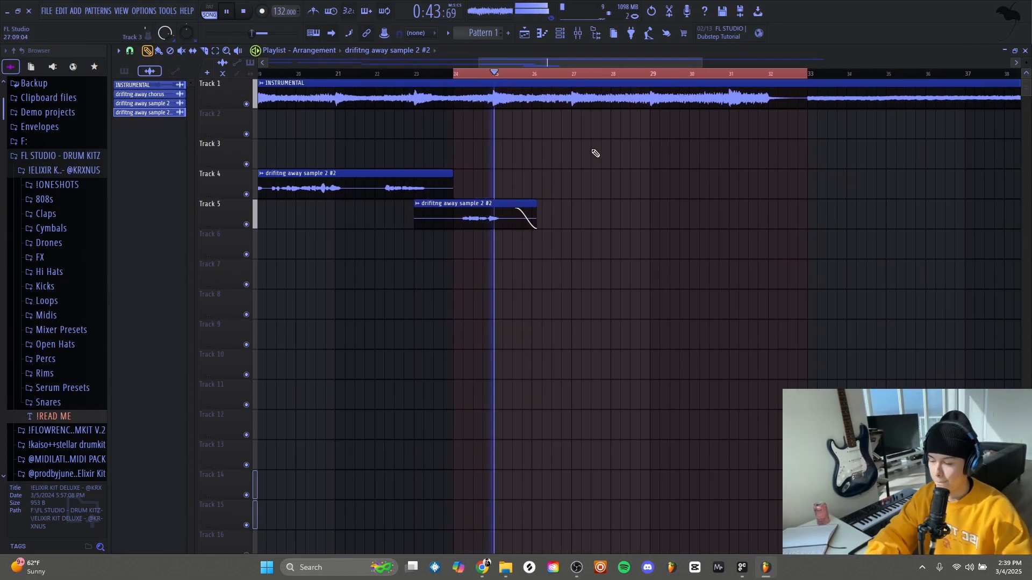
pyautogui.press('space')
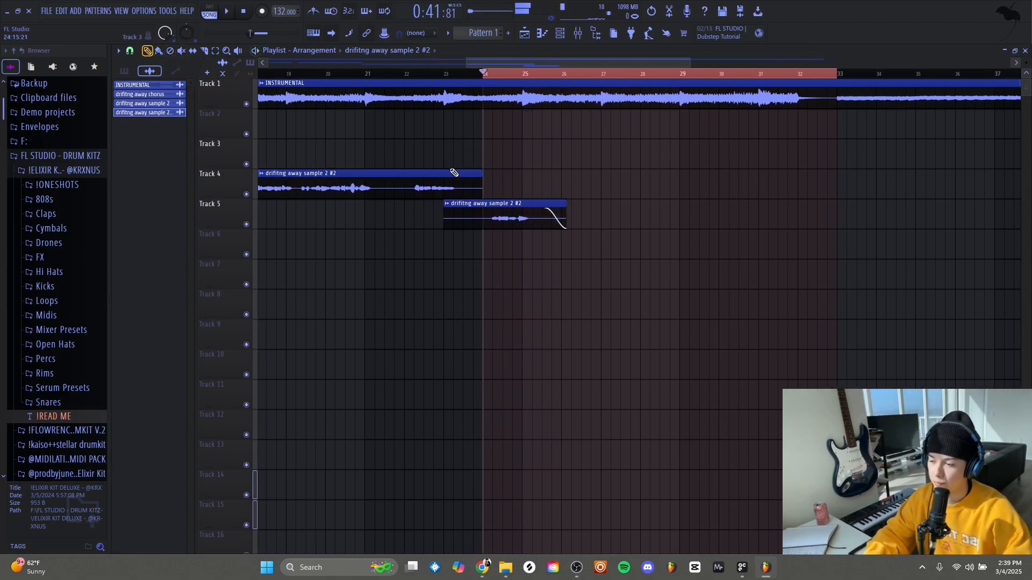
# Step: Copy the vocal clip at bar 23 on Track 5 to Track 6 and make the copy unique as a sample
pyautogui.click(457, 254)
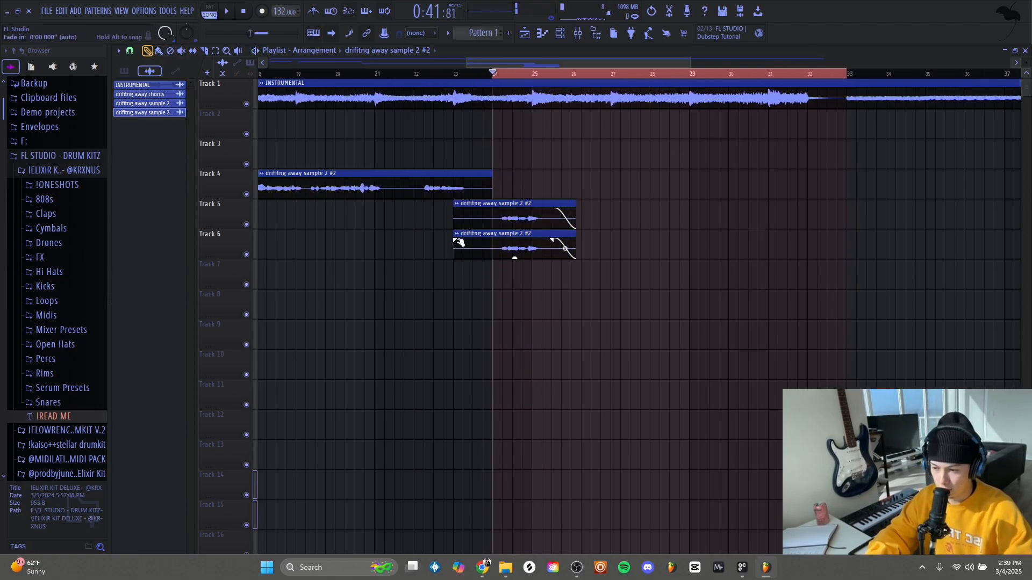
pyautogui.click(457, 237)
pyautogui.click(553, 249)
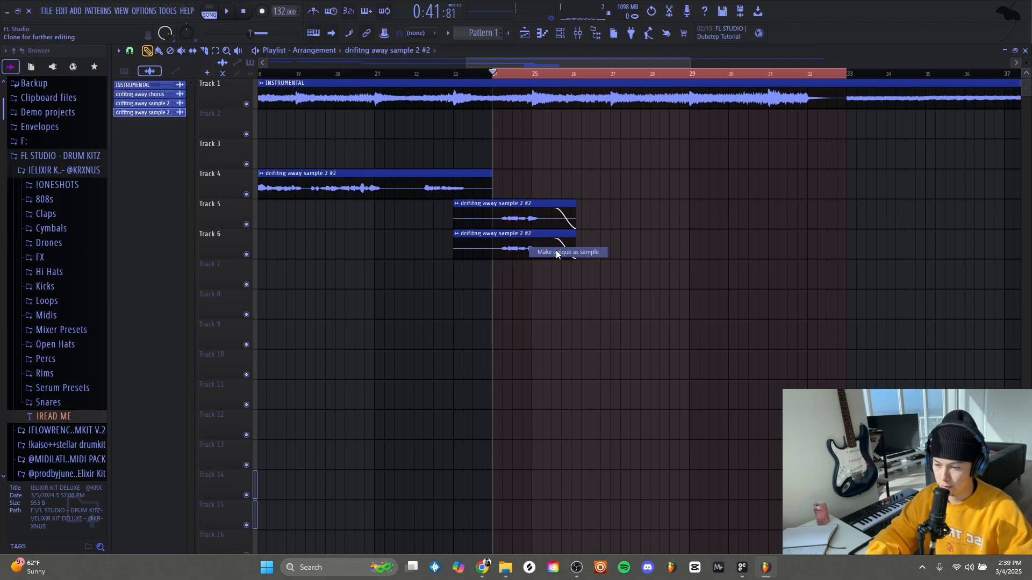
pyautogui.press('Return')
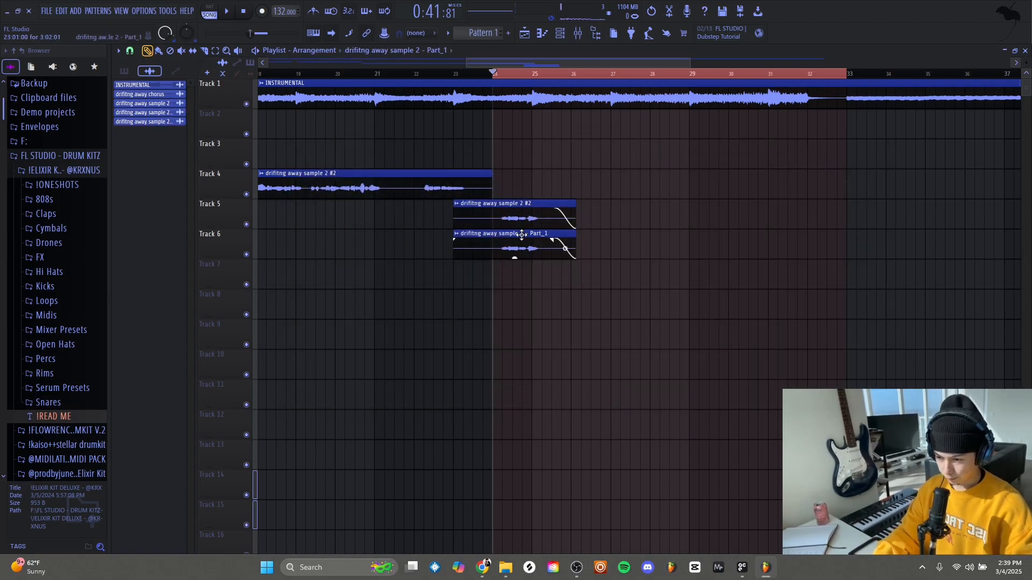
# Step: Open the settings of the Part_1 vocal clip on Track 6 and load Newtone in slot 3 of mixer Insert 7
pyautogui.doubleClick(522, 235)
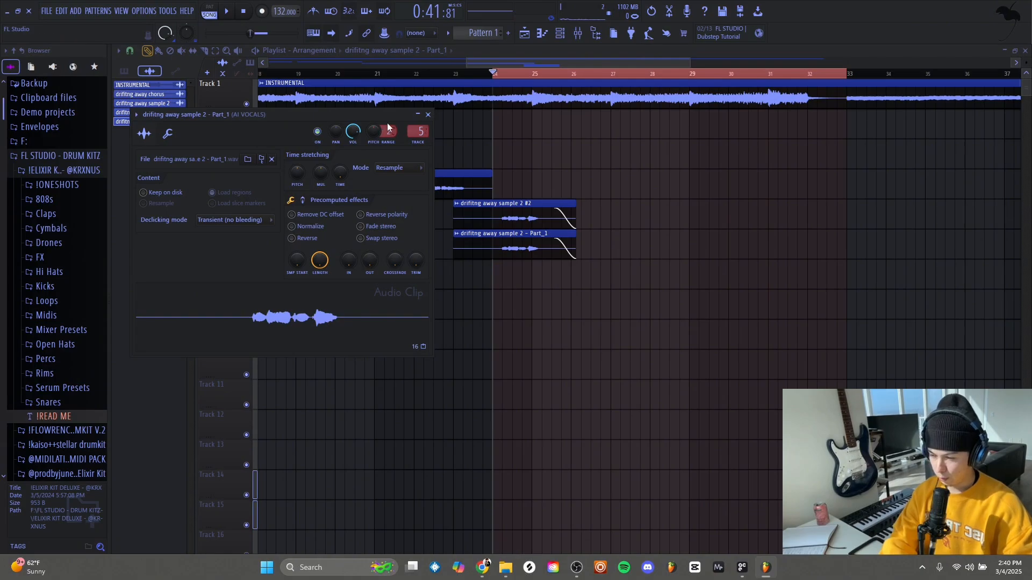
pyautogui.click(589, 36)
pyautogui.click(417, 215)
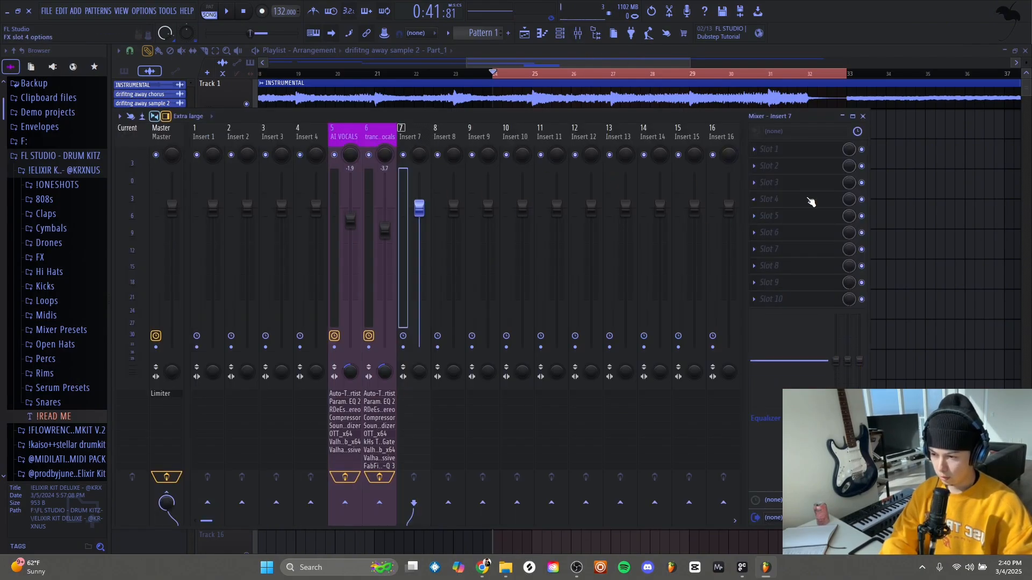
pyautogui.click(768, 182)
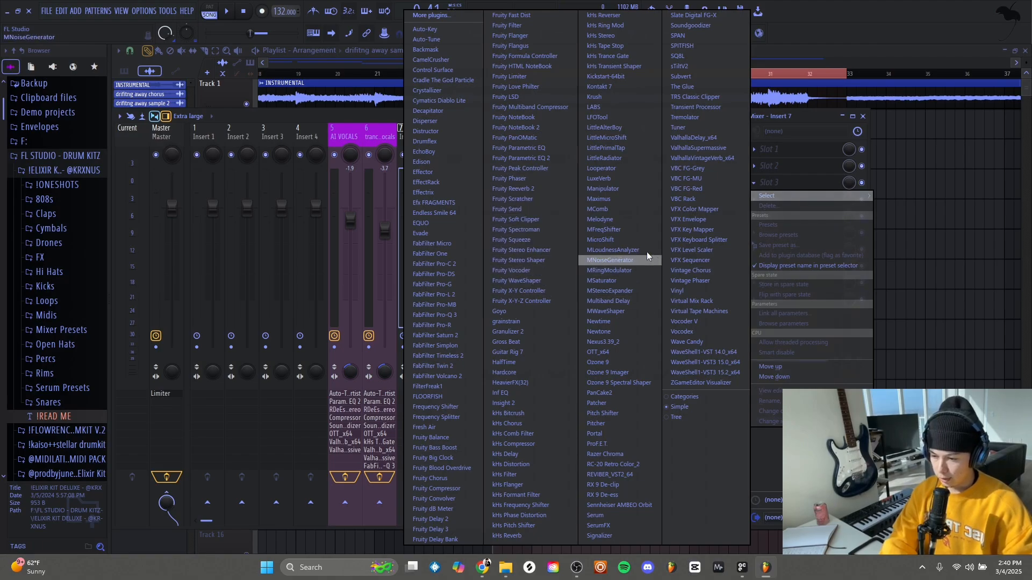
pyautogui.click(620, 330)
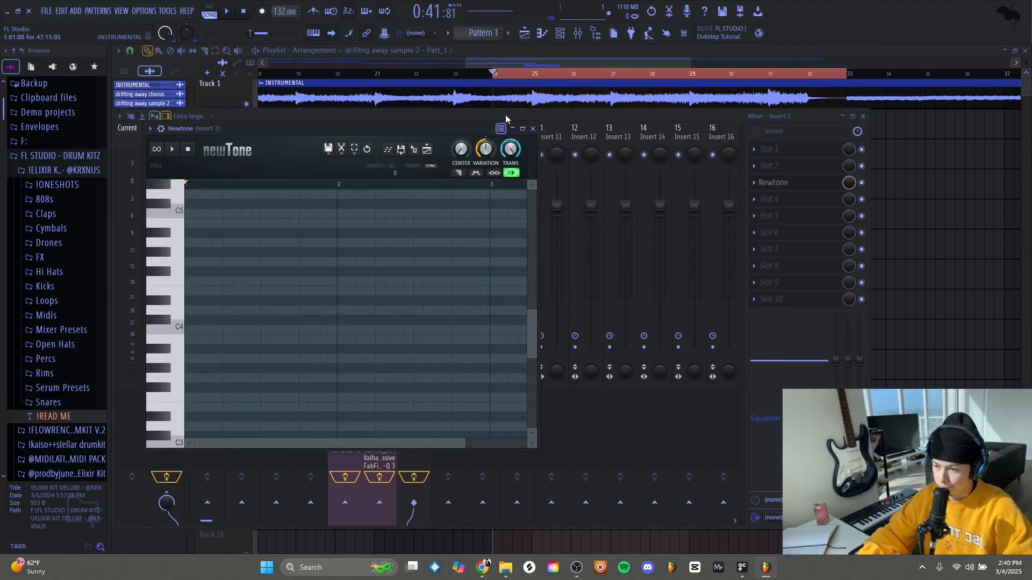
# Step: Load the Part_1 vocal sample into Newtone and select the time range containing the sung phrase
pyautogui.moveTo(505, 117); pyautogui.dragTo(642, 238)
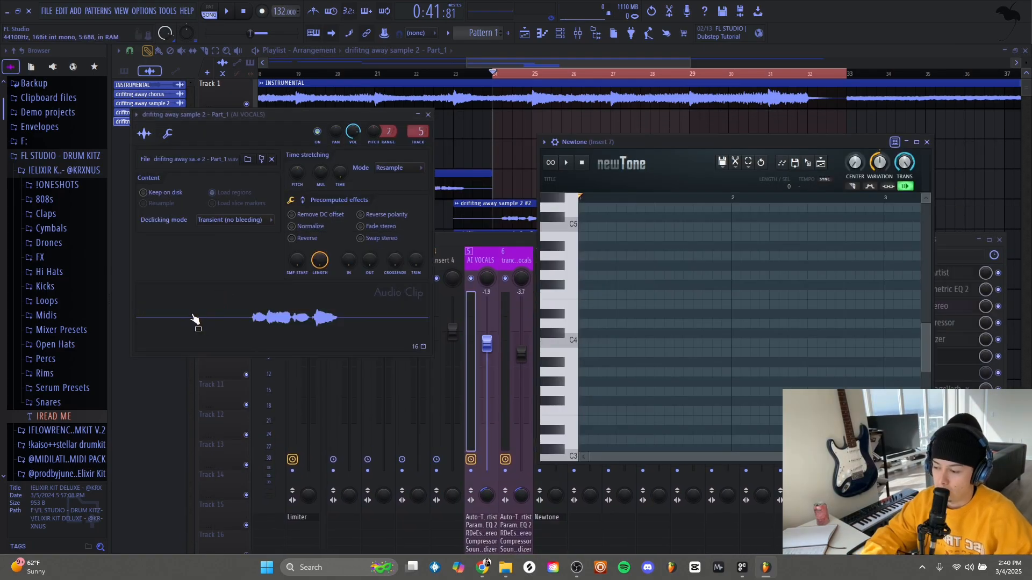
pyautogui.moveTo(195, 319); pyautogui.dragTo(616, 273)
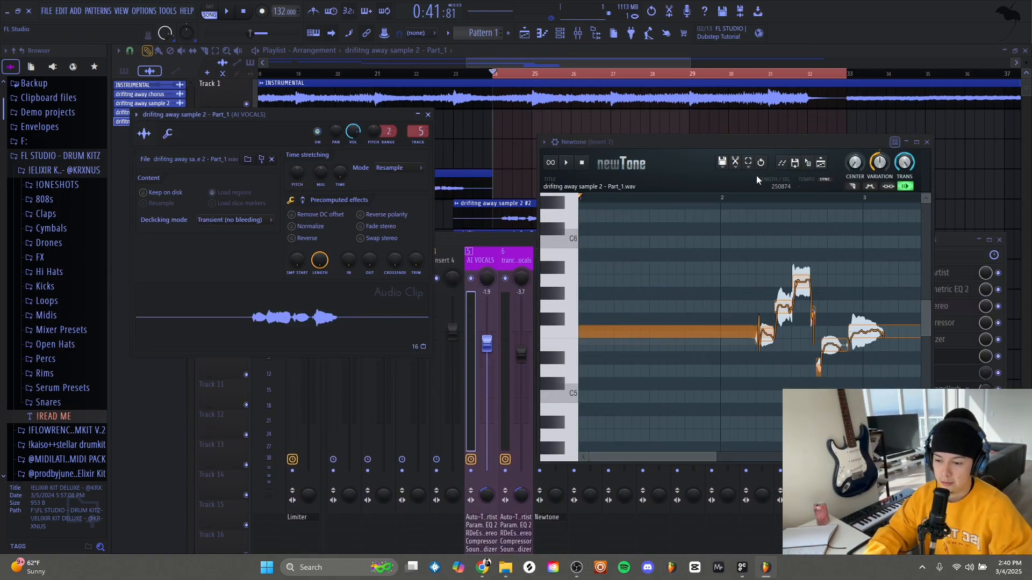
pyautogui.moveTo(732, 196); pyautogui.dragTo(708, 217)
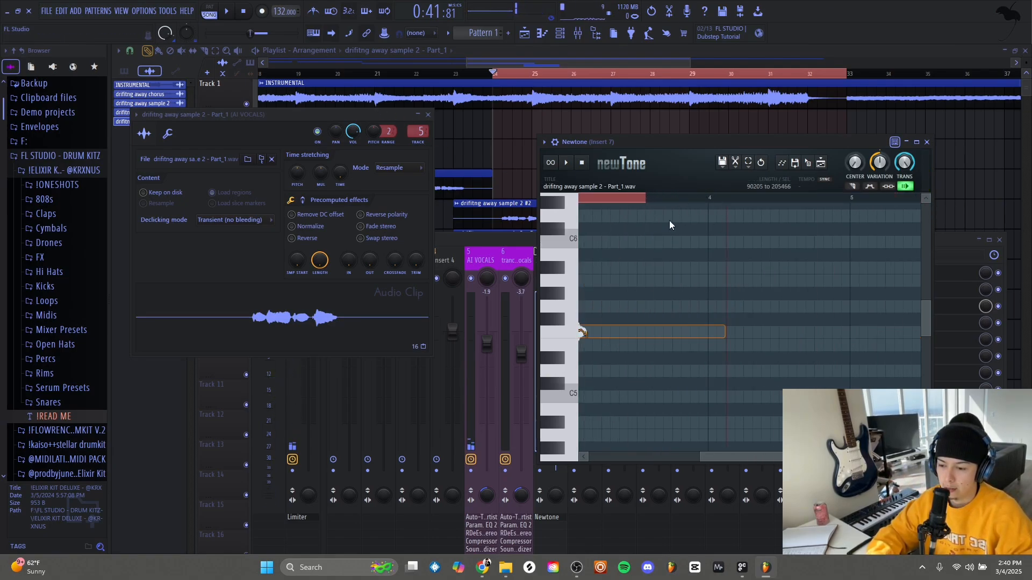
pyautogui.moveTo(724, 456); pyautogui.dragTo(681, 454)
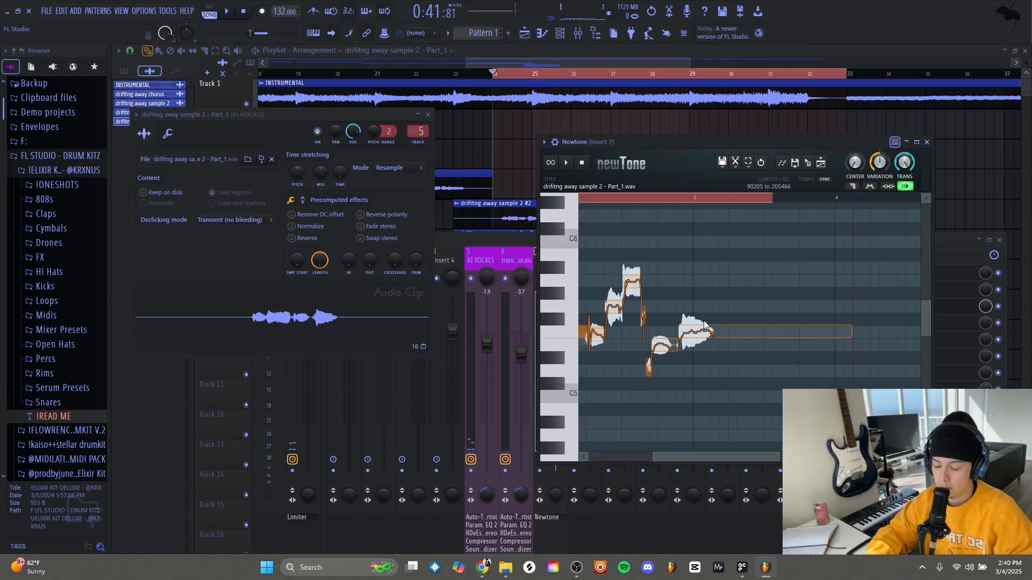
# Step: Split the last note of the phrase in Newtone and shift the pieces to different pitches
pyautogui.scroll(1, 691, 326)
pyautogui.scroll(3, 700, 336)
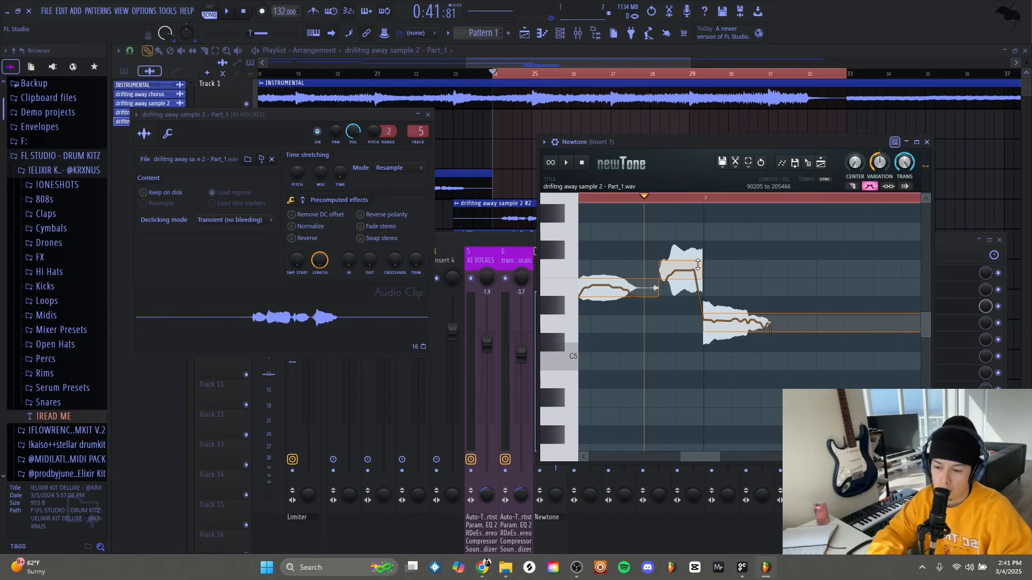
pyautogui.scroll(-1, 698, 264)
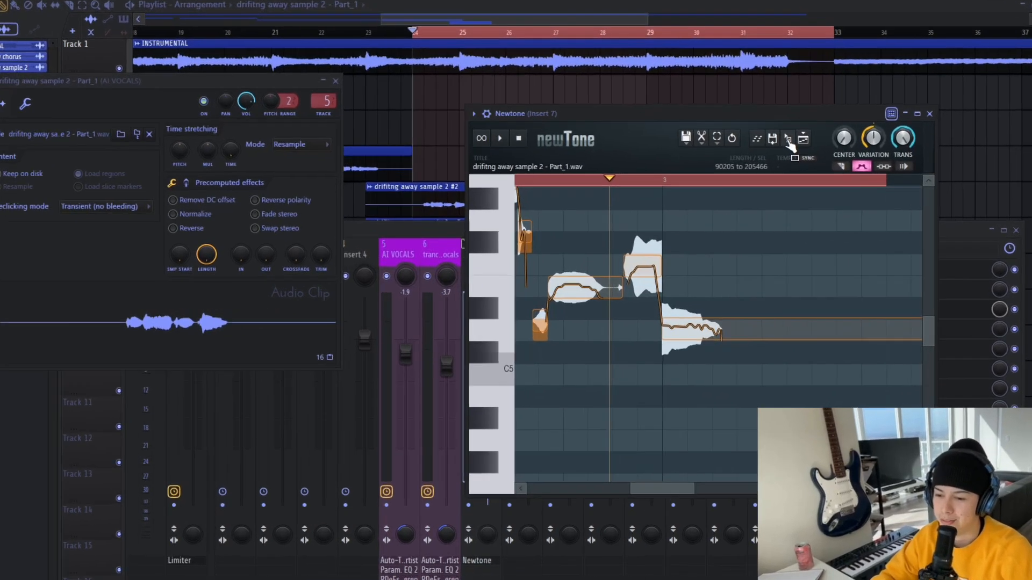
# Step: Send the edited Part_1 vocal from Newtone to the playlist and place it at bar 24 on Track 6
pyautogui.moveTo(808, 163); pyautogui.dragTo(608, 221)
pyautogui.moveTo(459, 172); pyautogui.dragTo(439, 319)
pyautogui.press('F12')
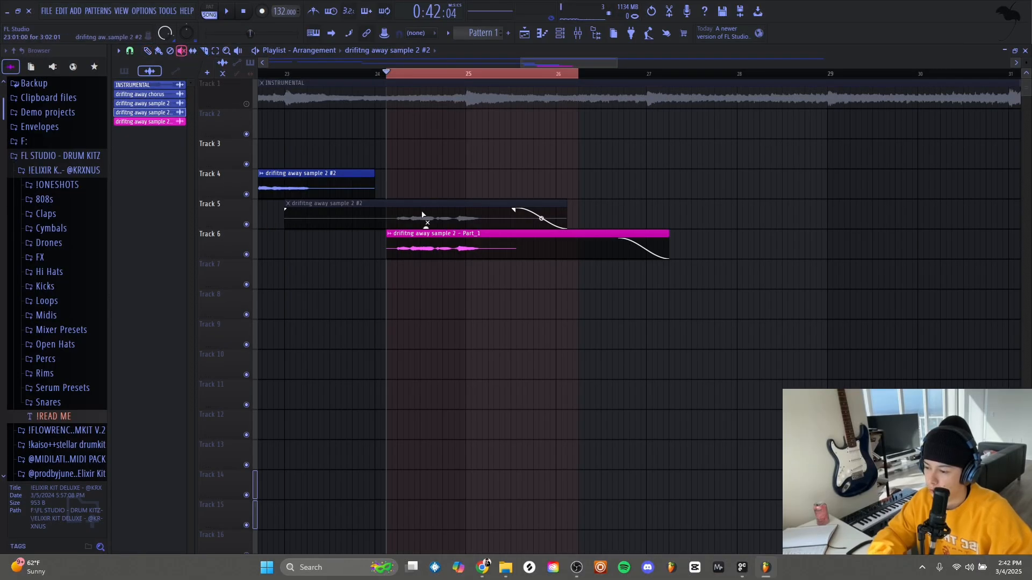
# Step: Unmute the original vocal clip on Track 5, mute the edited clip on Track 6, and play the original from bar 24
pyautogui.click(422, 215)
pyautogui.click(425, 245)
pyautogui.press('space')
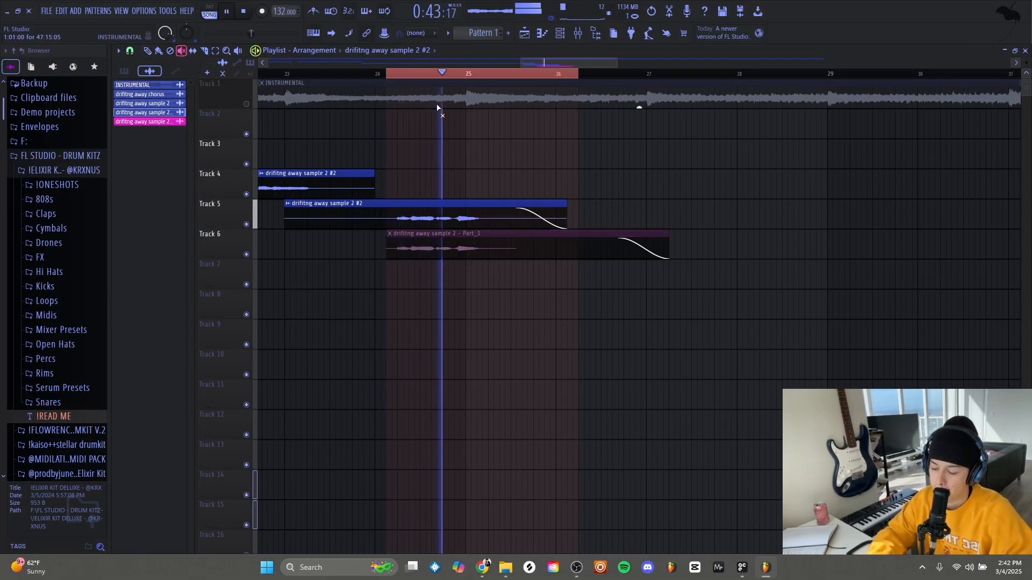
pyautogui.press('space')
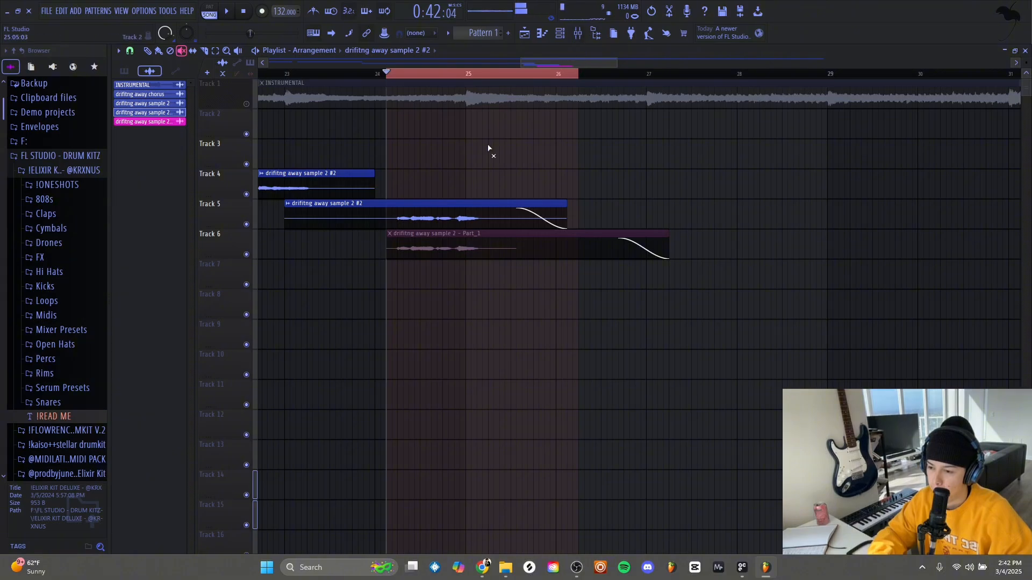
# Step: Mute the original vocal clip on Track 5, unmute the edited clip on Track 6, and play the edited version
pyautogui.click(443, 208)
pyautogui.click(418, 242)
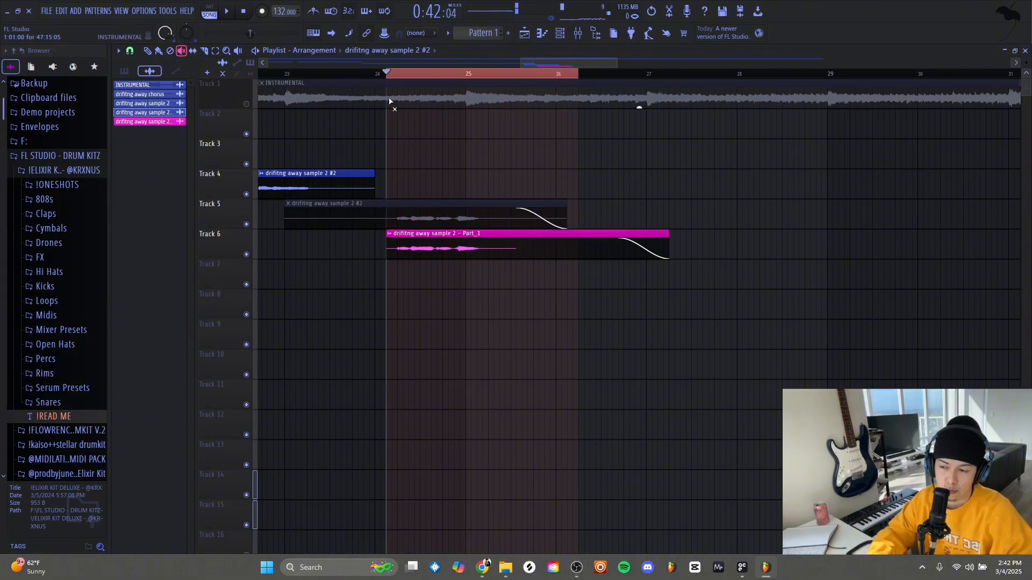
pyautogui.press('space')
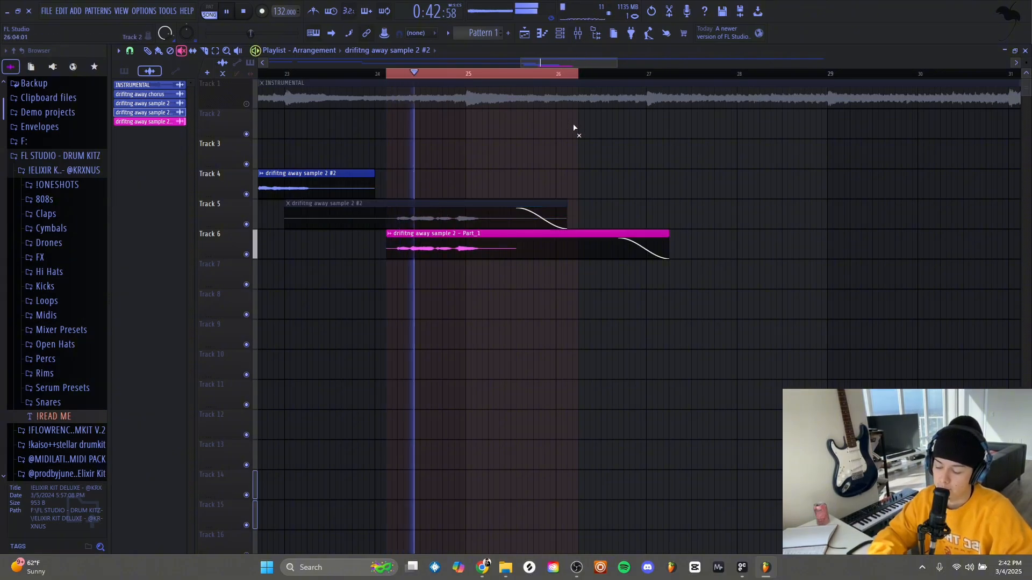
pyautogui.press('space')
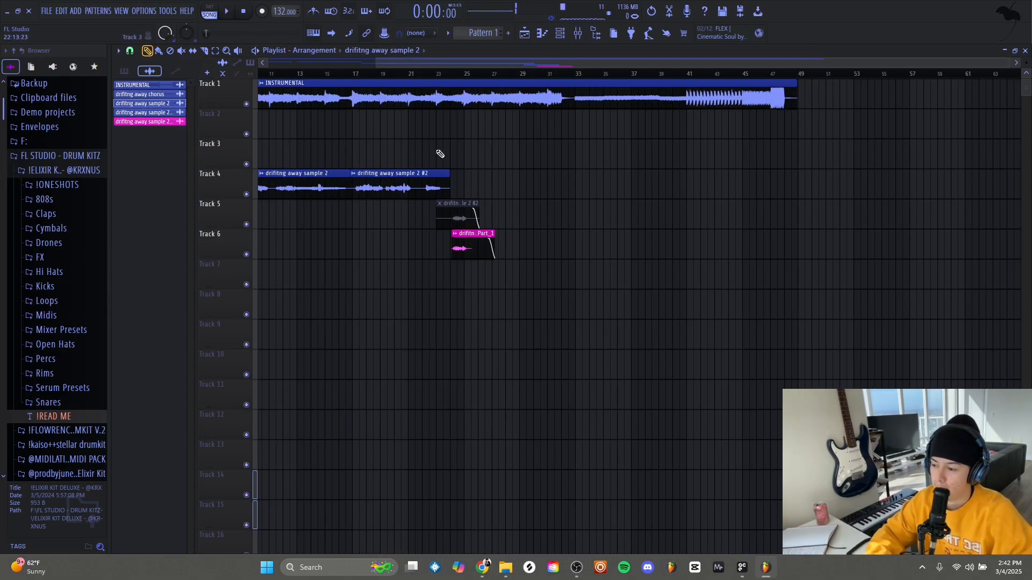
# Step: Place the TRANCE GATE vocal clip with a fade-in near bar 25 on Track 3 and add copies on Tracks 4 and 5
pyautogui.moveTo(440, 154)
pyautogui.mouseDown()
pyautogui.moveTo(405, 154)
pyautogui.moveTo(420, 154)
pyautogui.mouseUp()
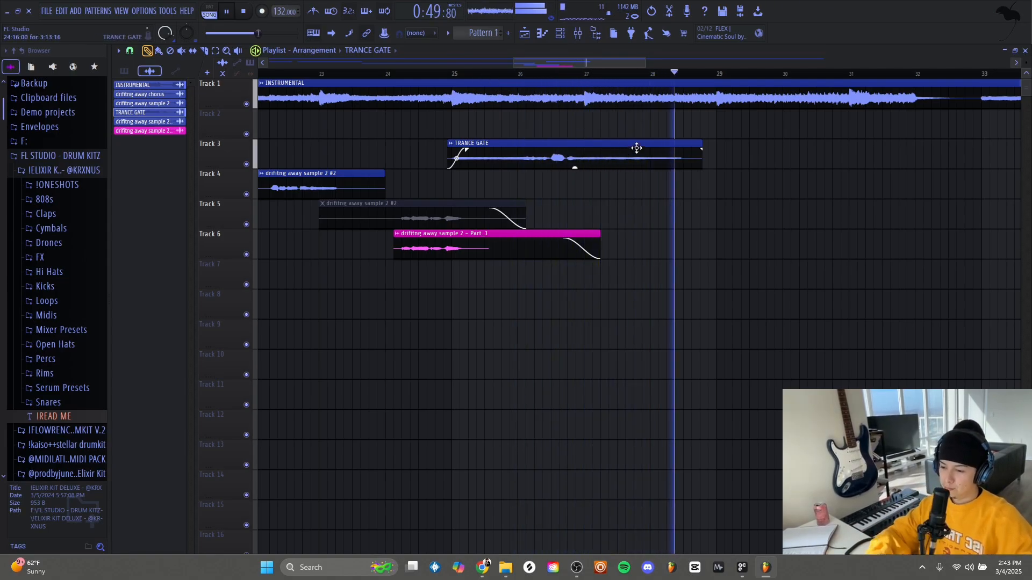
pyautogui.press('space')
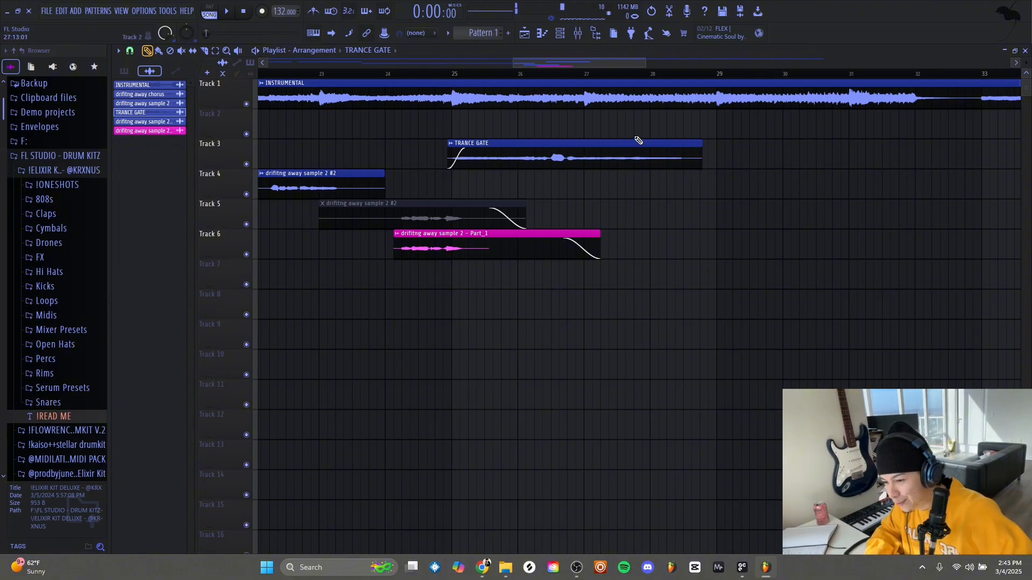
pyautogui.moveTo(703, 173)
pyautogui.mouseDown()
pyautogui.moveTo(573, 179)
pyautogui.moveTo(583, 190)
pyautogui.moveTo(669, 177)
pyautogui.mouseUp()
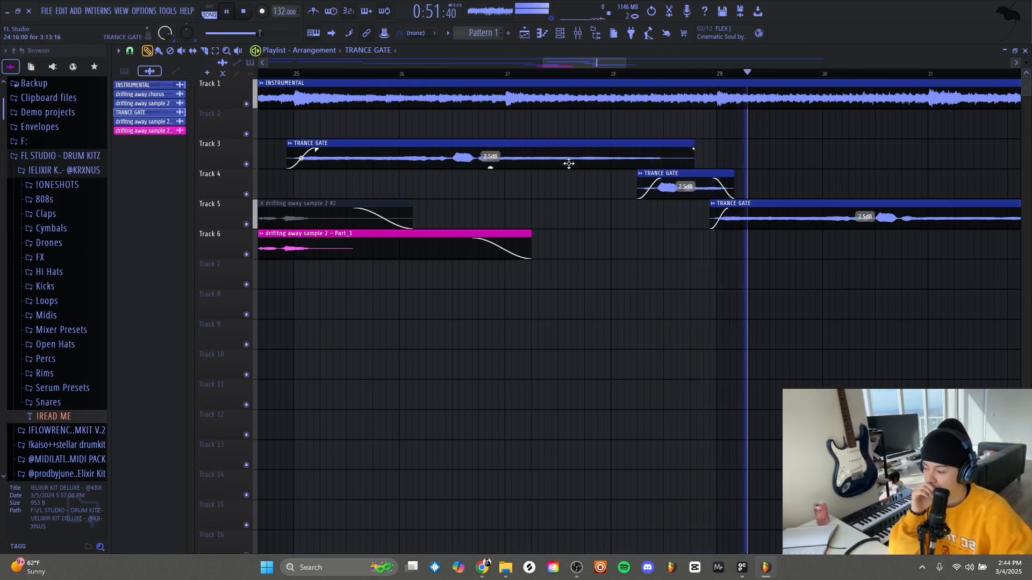
# Step: Trim the TRANCE GATE clip on Track 5 to just past bar 32 and fade out its end
pyautogui.scroll(-5, 740, 84)
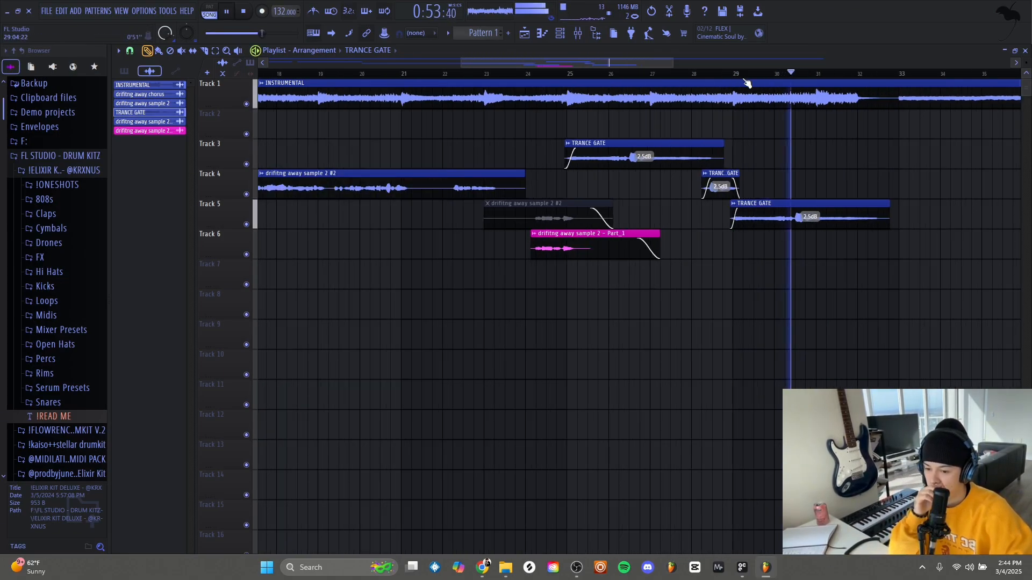
pyautogui.scroll(4, 857, 84)
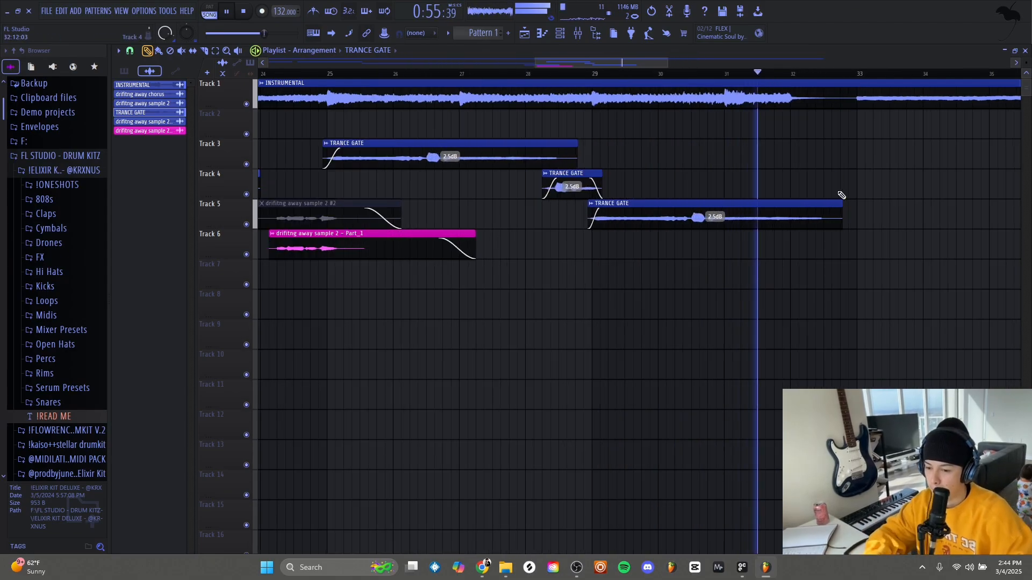
pyautogui.press('space')
pyautogui.moveTo(841, 202); pyautogui.dragTo(801, 203)
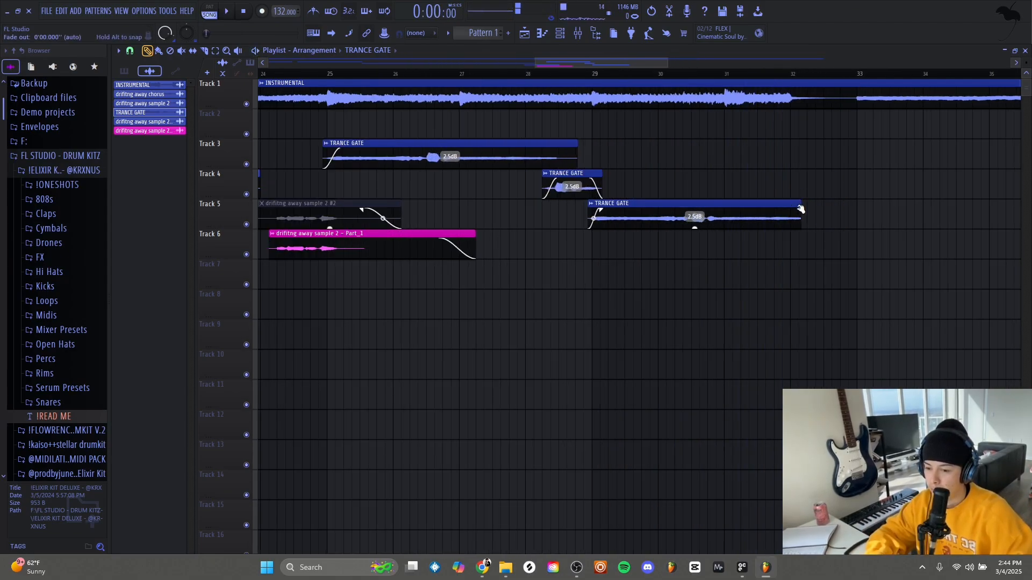
pyautogui.scroll(-2, 777, 78)
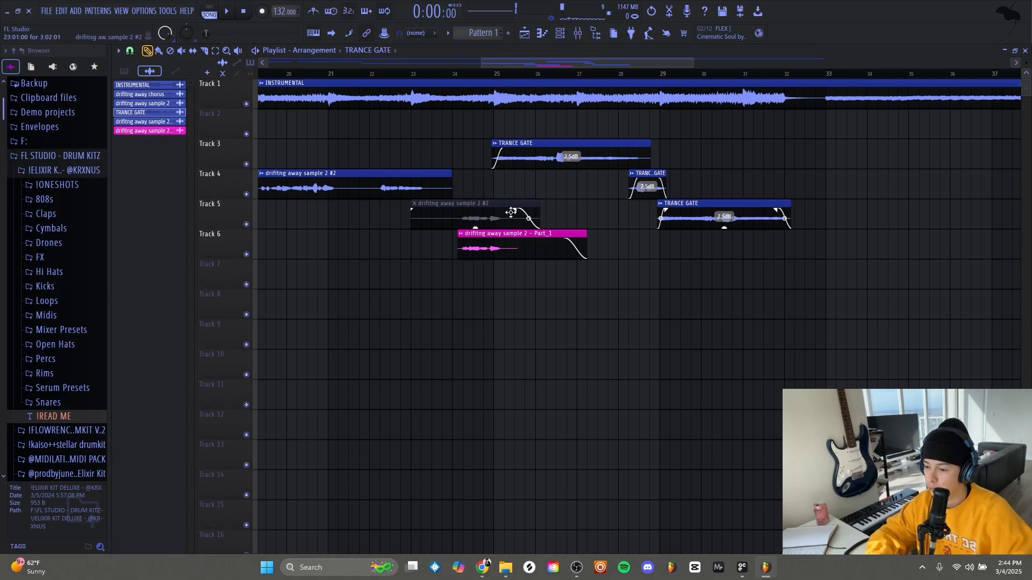
# Step: Place a copy of the original vocal clip from Track 5 at bar 31 on Track 6
pyautogui.click(760, 245)
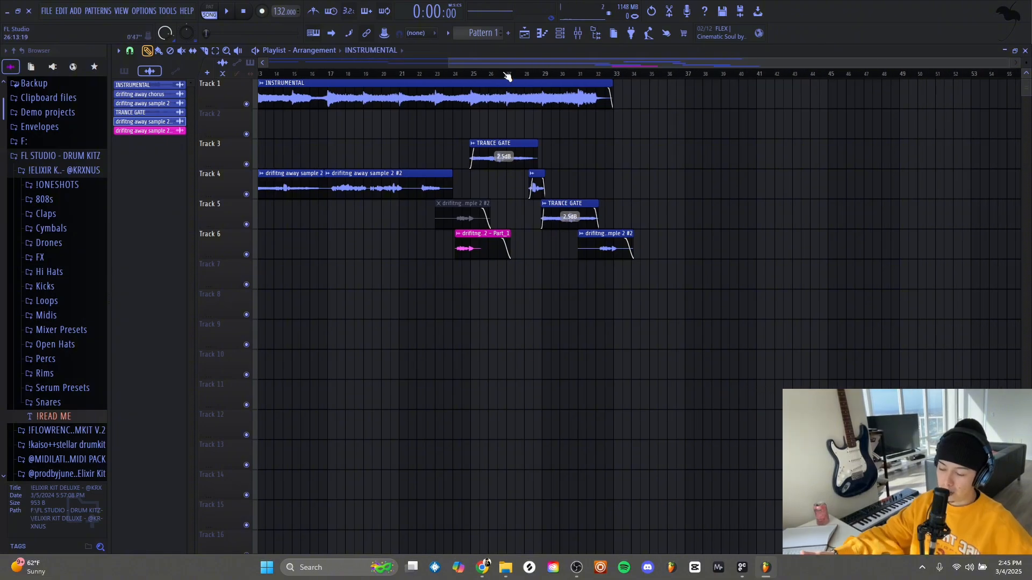
pyautogui.hscroll(-5, 456, 72)
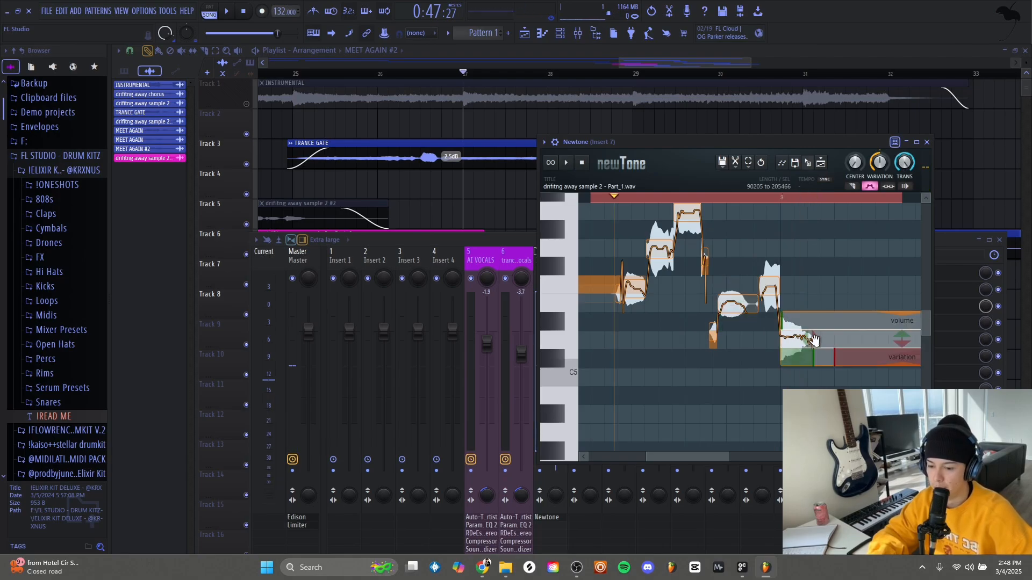
# Step: Raise the phrase's last note in Newtone about three semitones and play the Part_2 version at bar 26 on Track 8
pyautogui.moveTo(871, 336); pyautogui.dragTo(871, 284)
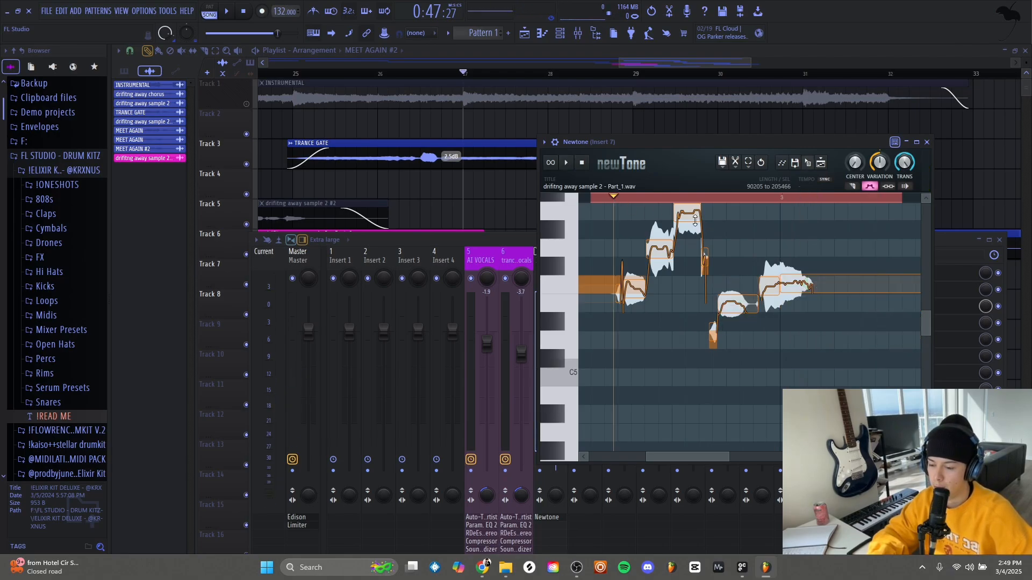
pyautogui.scroll(2, 734, 225)
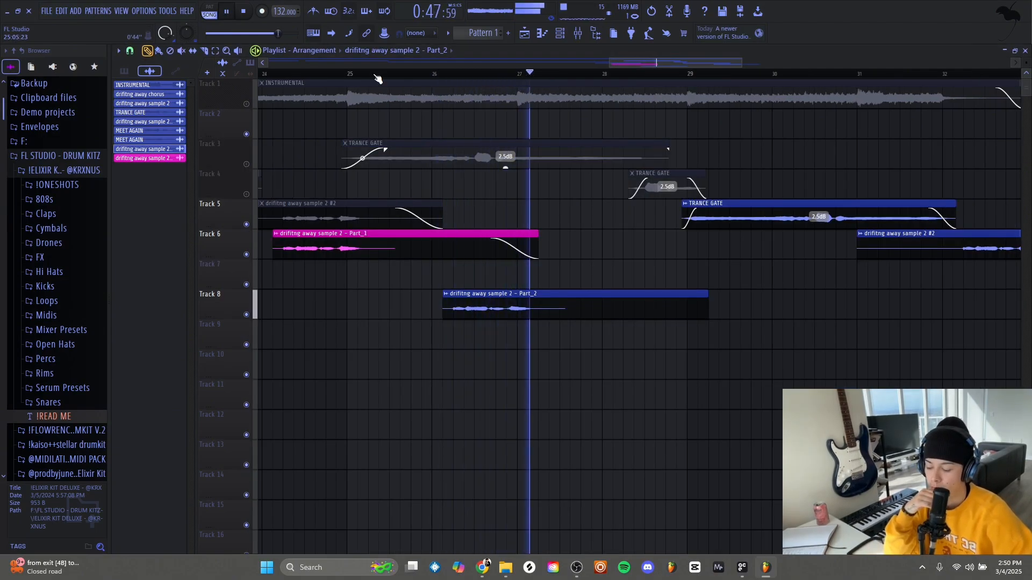
pyautogui.press('space')
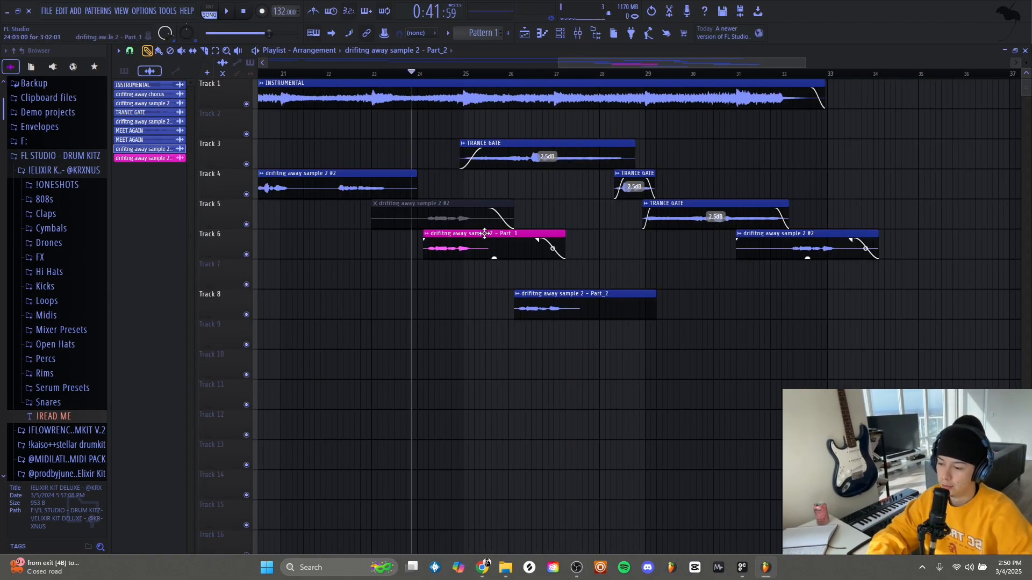
# Step: Trim the tails of Part_1 on Track 6 and Part_2 on Track 8, and copy Part_2 to bar 28 on Track 9
pyautogui.press('space')
pyautogui.moveTo(564, 232); pyautogui.dragTo(506, 222)
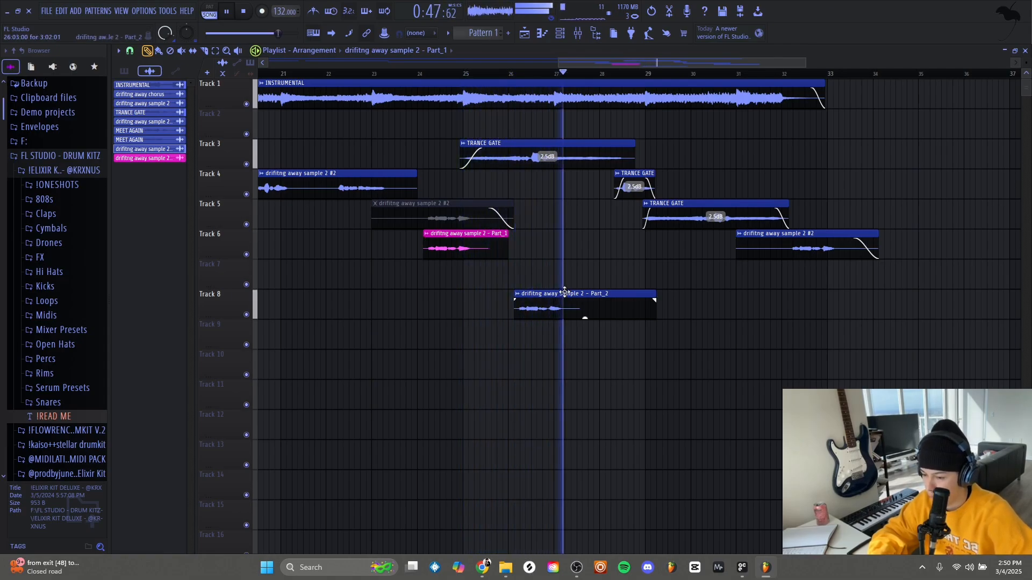
pyautogui.moveTo(655, 299)
pyautogui.mouseDown()
pyautogui.moveTo(587, 295)
pyautogui.moveTo(603, 343)
pyautogui.mouseUp()
pyautogui.press('space')
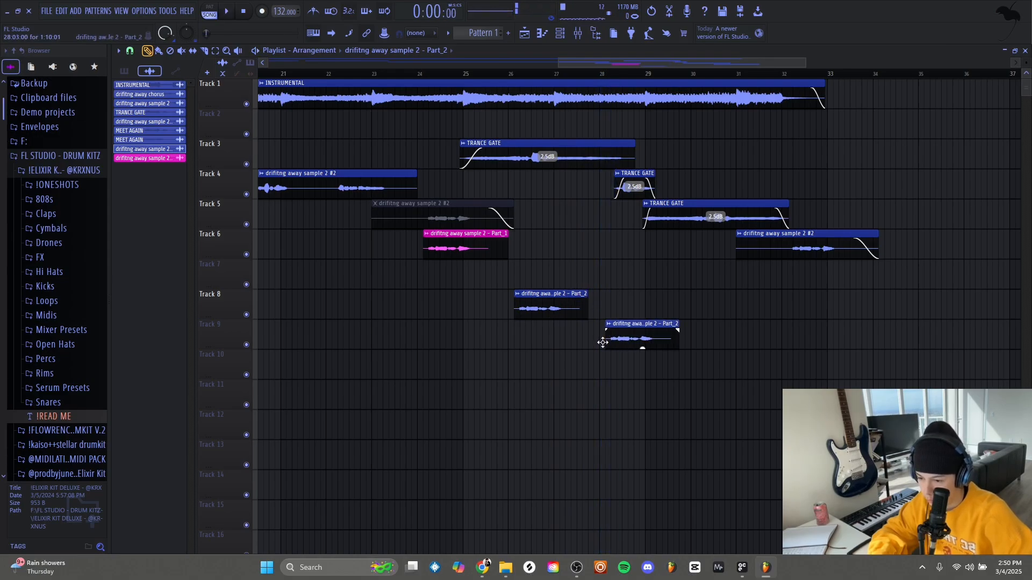
# Step: Slice the Part_2 clip on Track 9 at bar 29 and trim the second piece to half a bar
pyautogui.click(611, 77)
pyautogui.scroll(3, 615, 76)
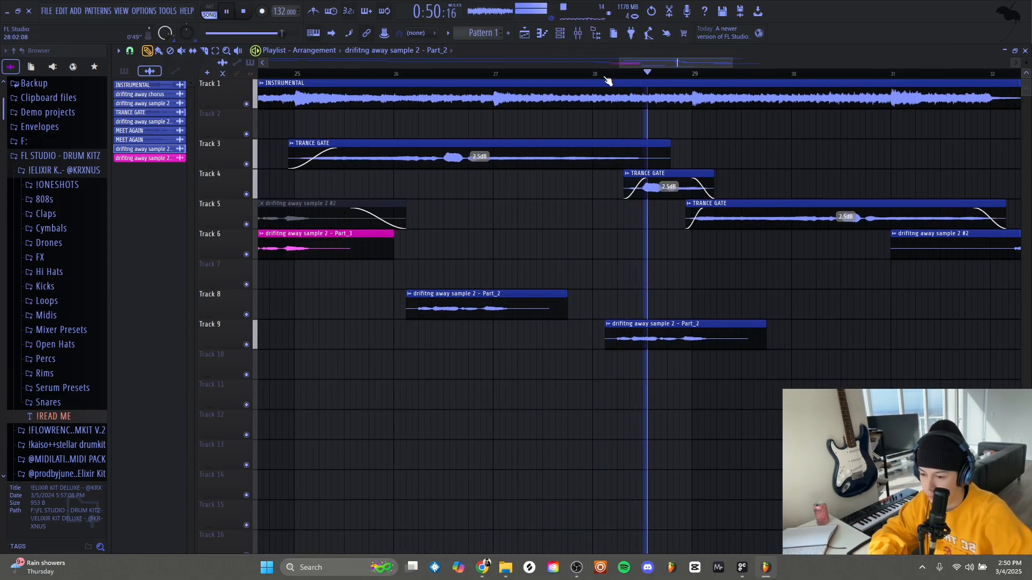
pyautogui.moveTo(575, 76); pyautogui.dragTo(470, 75)
pyautogui.moveTo(679, 288)
pyautogui.mouseDown()
pyautogui.moveTo(678, 347)
pyautogui.moveTo(697, 345)
pyautogui.mouseUp()
pyautogui.press('space')
pyautogui.press('p')
pyautogui.moveTo(765, 340); pyautogui.dragTo(741, 346)
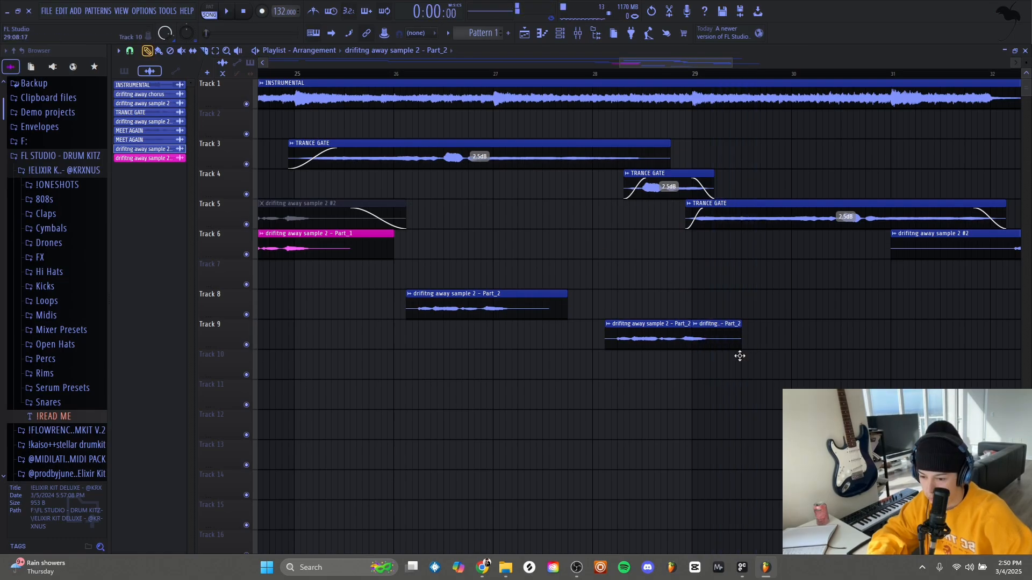
# Step: Copy the half-bar slice from Track 9 to Track 10 and repeat it back to back until just past bar 32
pyautogui.click(739, 356)
pyautogui.moveTo(534, 332); pyautogui.dragTo(507, 359)
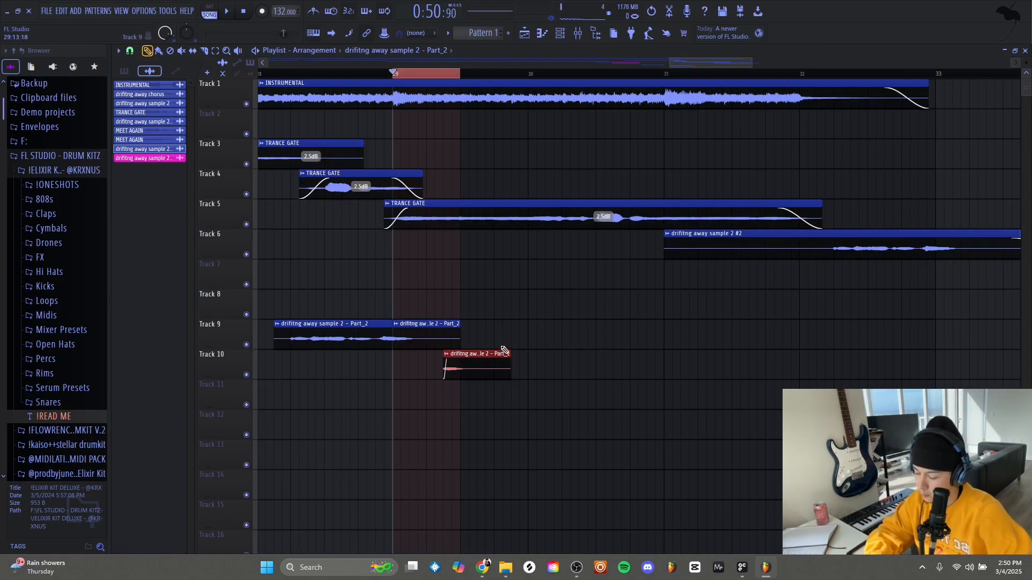
pyautogui.hotkey('ctrl', 'b')
pyautogui.hotkey('ctrl', 'b')
pyautogui.hotkey('ctrl', 'b')
pyautogui.hotkey('ctrl', 'b')
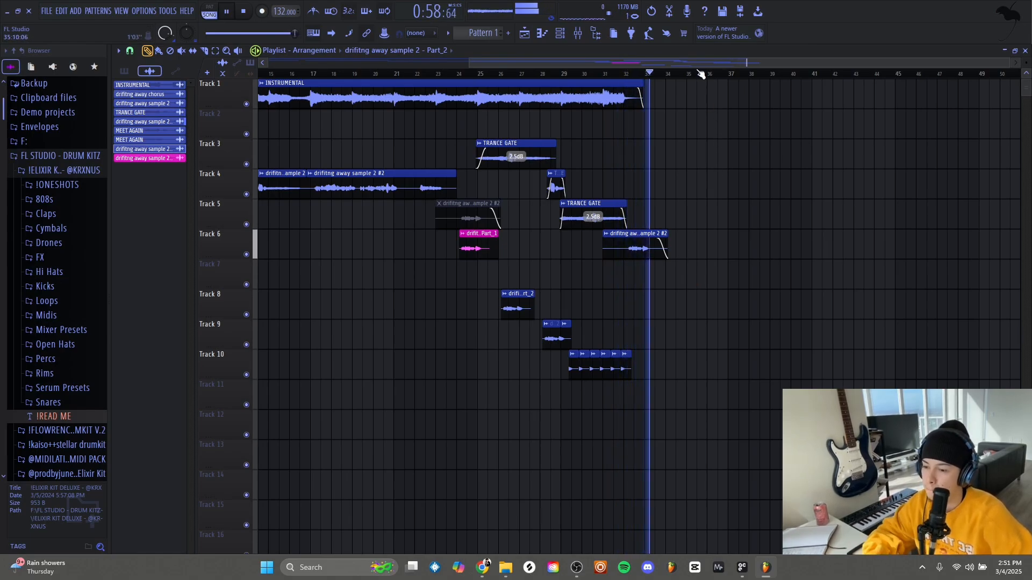
pyautogui.scroll(-2, 699, 74)
pyautogui.press('space')
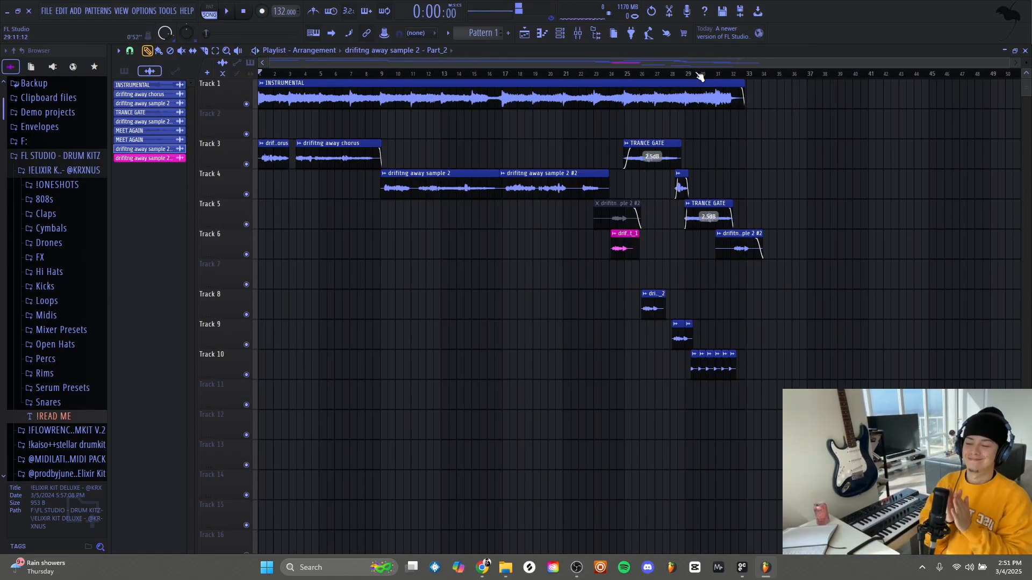